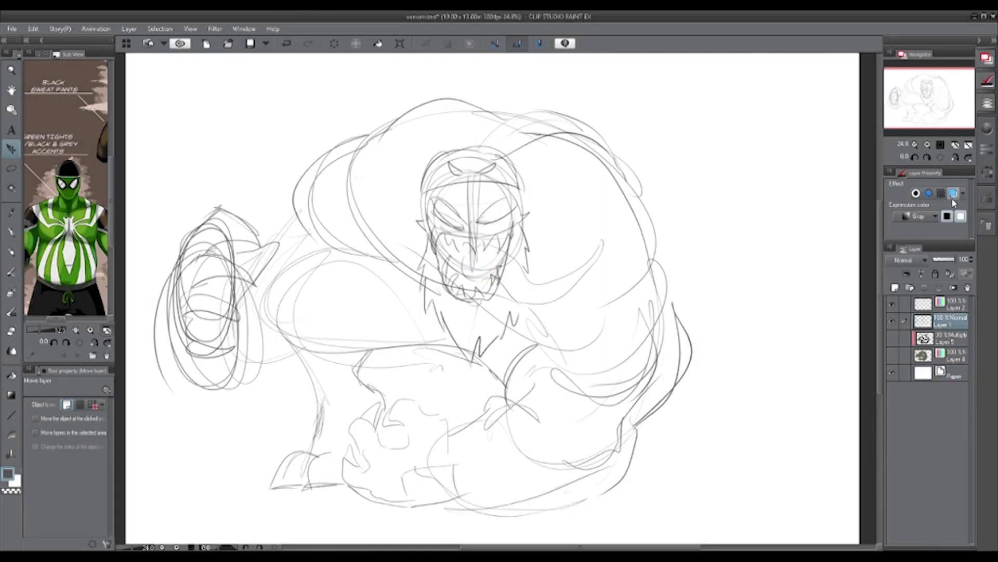
# - Switch the rough sketch on Layer 1 to the blue layer colour and lower the layer's opacity
pyautogui.click(953, 193)
pyautogui.moveTo(951, 259); pyautogui.dragTo(947, 263)
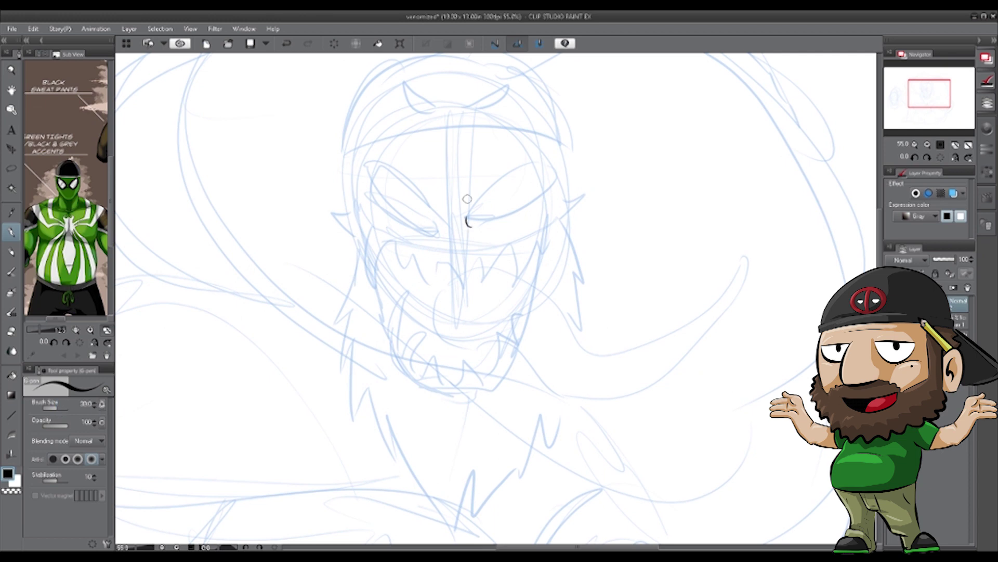
# - Ink the angular eye right of the face's centre line and place a mirrored copy as the opposite eye
pyautogui.moveTo(468, 229); pyautogui.dragTo(549, 195)
pyautogui.moveTo(473, 230)
pyautogui.mouseDown()
pyautogui.moveTo(492, 236)
pyautogui.moveTo(555, 193)
pyautogui.mouseUp()
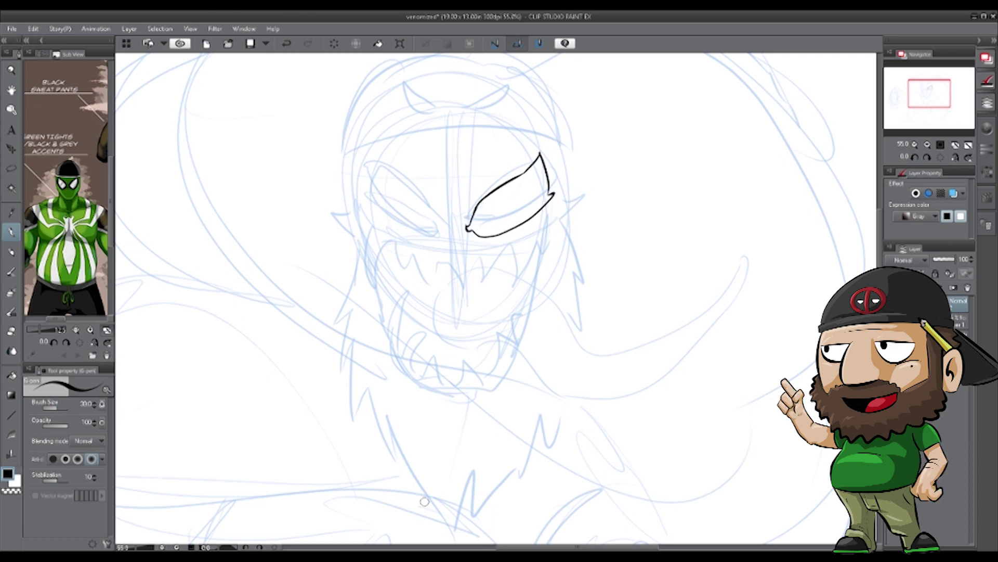
pyautogui.press('m')
pyautogui.moveTo(471, 182); pyautogui.dragTo(468, 185)
pyautogui.hotkey('ctrl', 'c')
pyautogui.hotkey('ctrl', 'v')
pyautogui.hotkey('ctrl', 't')
pyautogui.moveTo(532, 254)
pyautogui.mouseDown()
pyautogui.moveTo(461, 256)
pyautogui.moveTo(426, 242)
pyautogui.mouseUp()
pyautogui.press('Return')
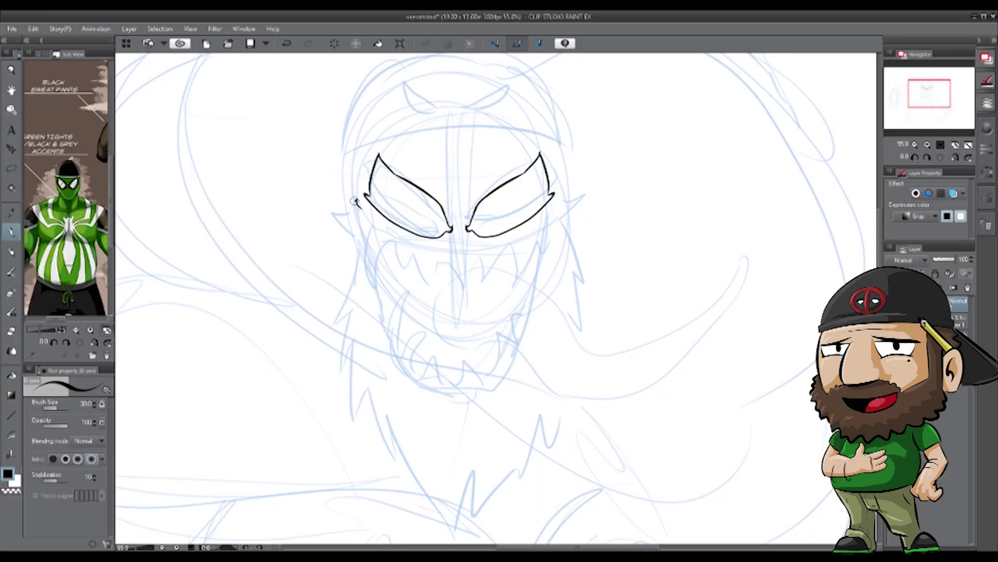
# - Ink the left half of the jaw and the upper lip line below the eye, following the sketch
pyautogui.moveTo(355, 200)
pyautogui.mouseDown()
pyautogui.moveTo(439, 393)
pyautogui.moveTo(481, 387)
pyautogui.mouseUp()
pyautogui.moveTo(357, 204); pyautogui.dragTo(472, 254)
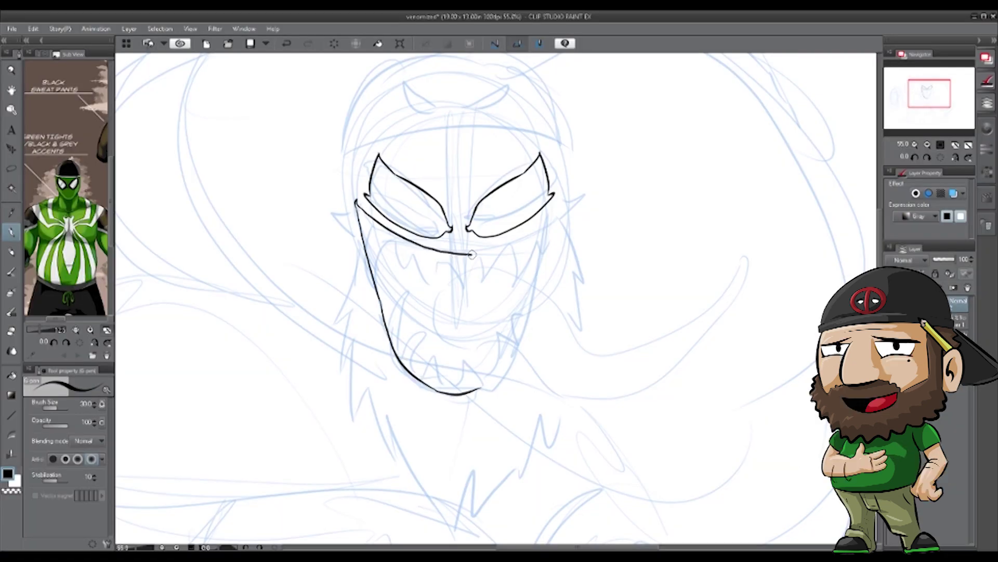
pyautogui.hotkey('ctrl', 'z')
pyautogui.hotkey('ctrl', 'z')
pyautogui.moveTo(359, 197)
pyautogui.mouseDown()
pyautogui.moveTo(432, 380)
pyautogui.moveTo(446, 244)
pyautogui.moveTo(468, 255)
pyautogui.mouseUp()
pyautogui.hotkey('ctrl', 'z')
# - Copy the inked half of the jaw and lip and mirror it to complete the mouth's right side
pyautogui.press('m')
pyautogui.hotkey('ctrl', 'c')
pyautogui.hotkey('ctrl', 'v')
pyautogui.hotkey('ctrl', 't')
pyautogui.click(55, 405)
pyautogui.moveTo(410, 364)
pyautogui.mouseDown()
pyautogui.moveTo(510, 367)
pyautogui.moveTo(489, 370)
pyautogui.mouseUp()
pyautogui.press('Return')
# - Ink the pointed upper teeth from the left mouth corner past the centre and start the lower left teeth
pyautogui.press('p')
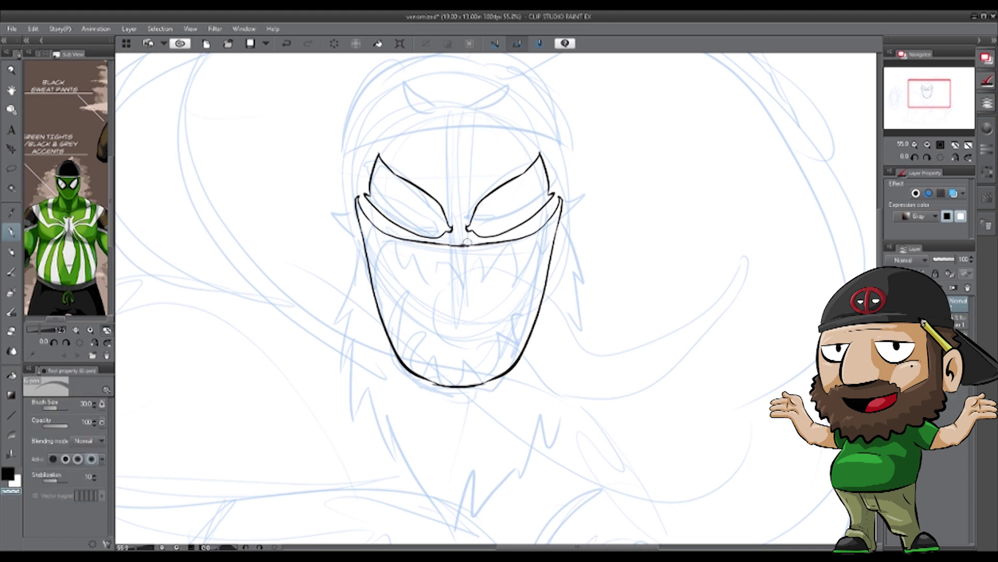
pyautogui.moveTo(394, 241)
pyautogui.mouseDown()
pyautogui.moveTo(399, 274)
pyautogui.moveTo(405, 244)
pyautogui.mouseUp()
pyautogui.moveTo(409, 244); pyautogui.dragTo(437, 250)
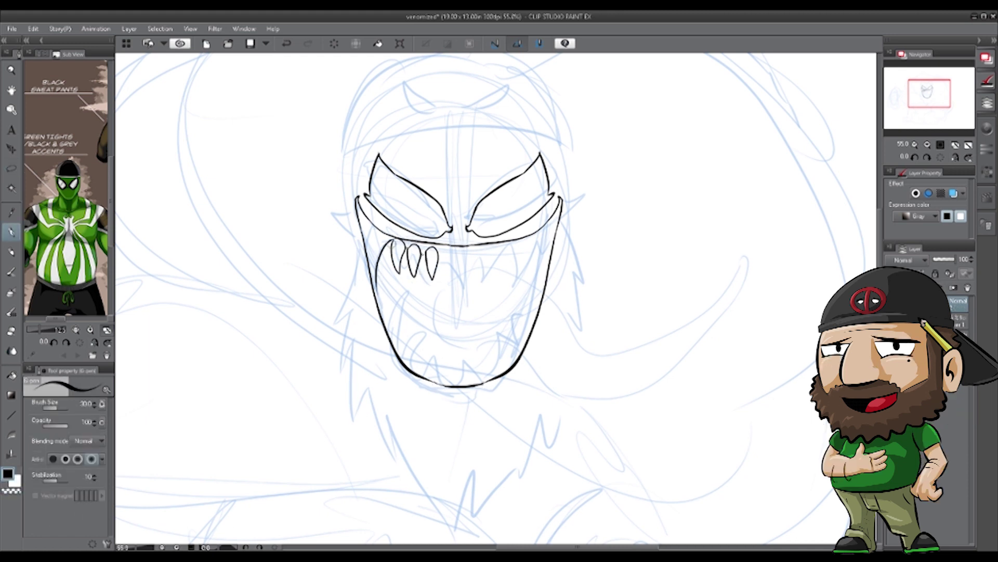
pyautogui.moveTo(442, 248)
pyautogui.mouseDown()
pyautogui.moveTo(463, 253)
pyautogui.moveTo(450, 278)
pyautogui.mouseUp()
pyautogui.moveTo(450, 279)
pyautogui.mouseDown()
pyautogui.moveTo(457, 248)
pyautogui.moveTo(469, 278)
pyautogui.moveTo(475, 250)
pyautogui.mouseUp()
pyautogui.moveTo(387, 296); pyautogui.dragTo(395, 333)
# - Ink the long tongue curling out of the mouth to the right, with its centre crease and curved tip
pyautogui.moveTo(394, 333)
pyautogui.mouseDown()
pyautogui.moveTo(399, 295)
pyautogui.moveTo(388, 308)
pyautogui.moveTo(731, 268)
pyautogui.mouseUp()
pyautogui.hotkey('ctrl', 'z')
pyautogui.moveTo(435, 306); pyautogui.dragTo(759, 265)
pyautogui.moveTo(435, 310)
pyautogui.mouseDown()
pyautogui.moveTo(495, 344)
pyautogui.moveTo(706, 326)
pyautogui.moveTo(780, 278)
pyautogui.mouseUp()
pyautogui.hotkey('ctrl', 'z')
pyautogui.moveTo(759, 265); pyautogui.dragTo(781, 279)
pyautogui.hotkey('ctrl', 'z')
pyautogui.moveTo(444, 321)
pyautogui.mouseDown()
pyautogui.moveTo(543, 325)
pyautogui.moveTo(521, 306)
pyautogui.moveTo(606, 351)
pyautogui.mouseUp()
pyautogui.hotkey('ctrl', 'z')
pyautogui.hotkey('ctrl', 'z')
pyautogui.moveTo(623, 360); pyautogui.dragTo(668, 357)
pyautogui.moveTo(529, 337); pyautogui.dragTo(545, 300)
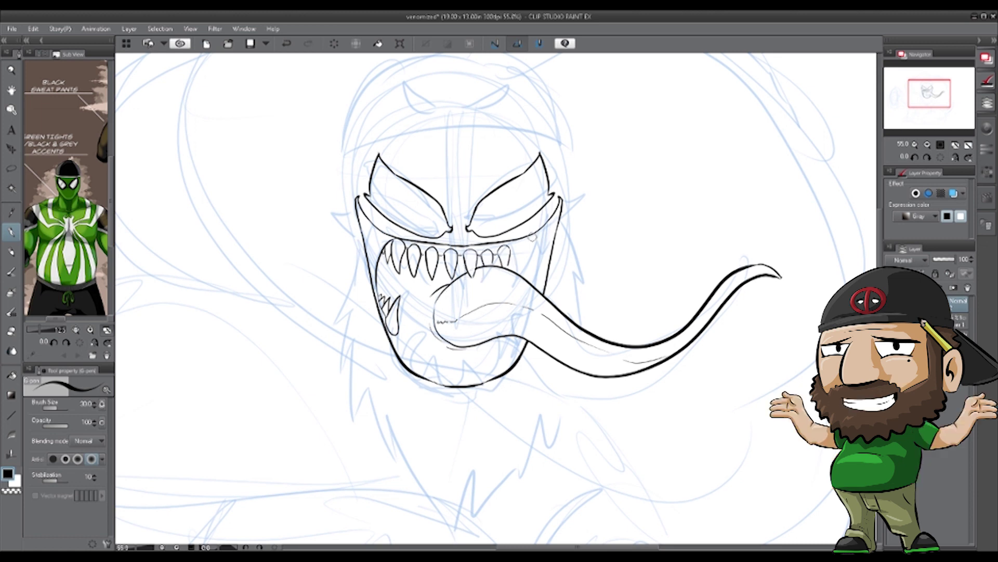
# - Ink the remaining upper teeth on the right and the row of pointed lower teeth along the jaw
pyautogui.moveTo(531, 241); pyautogui.dragTo(542, 285)
pyautogui.hotkey('ctrl', 'z')
pyautogui.moveTo(512, 253)
pyautogui.mouseDown()
pyautogui.moveTo(525, 242)
pyautogui.moveTo(540, 251)
pyautogui.mouseUp()
pyautogui.moveTo(400, 335)
pyautogui.mouseDown()
pyautogui.moveTo(417, 352)
pyautogui.moveTo(419, 320)
pyautogui.mouseUp()
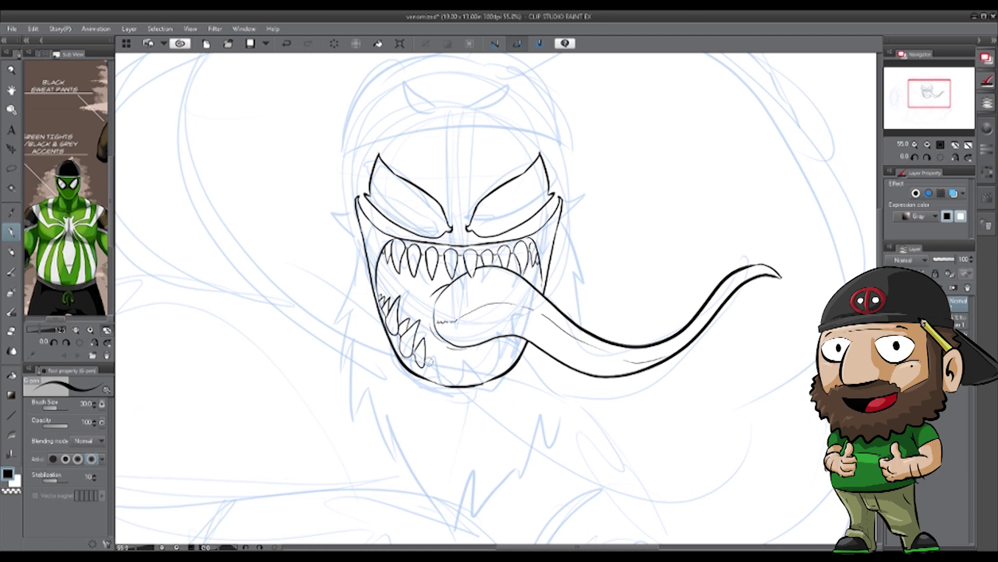
pyautogui.moveTo(447, 370)
pyautogui.mouseDown()
pyautogui.moveTo(459, 374)
pyautogui.moveTo(451, 355)
pyautogui.mouseUp()
pyautogui.moveTo(427, 355); pyautogui.dragTo(431, 353)
# - Add small gum and crease lines at both upper corners of the mouth
pyautogui.moveTo(537, 237); pyautogui.dragTo(542, 250)
pyautogui.moveTo(553, 194); pyautogui.dragTo(564, 209)
pyautogui.moveTo(368, 195); pyautogui.dragTo(360, 190)
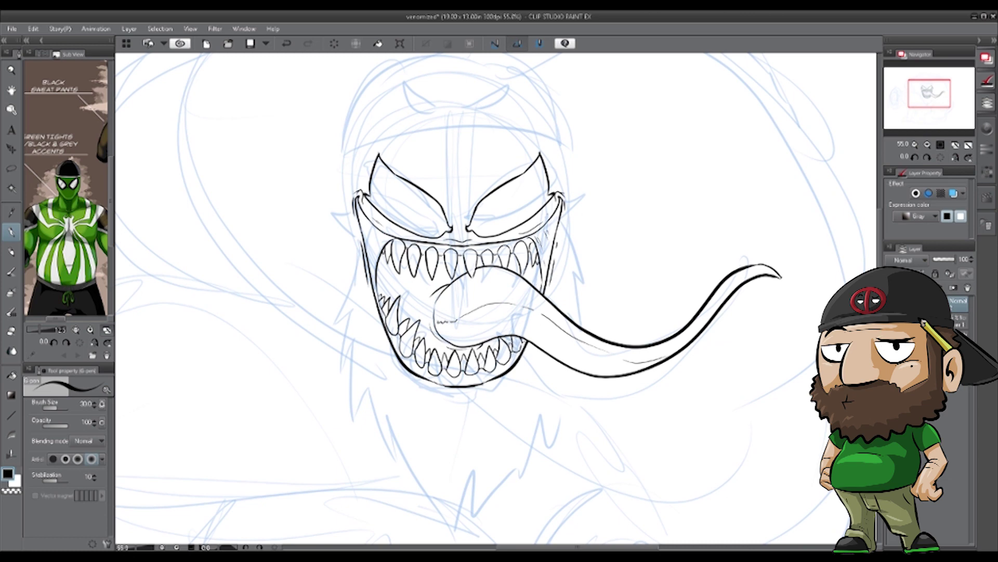
# - Ink the sides of the head and the jagged beard outline down to its point below the chin
pyautogui.moveTo(346, 156)
pyautogui.mouseDown()
pyautogui.moveTo(355, 245)
pyautogui.moveTo(336, 323)
pyautogui.moveTo(344, 366)
pyautogui.moveTo(369, 386)
pyautogui.moveTo(393, 458)
pyautogui.mouseUp()
pyautogui.moveTo(572, 233); pyautogui.dragTo(584, 290)
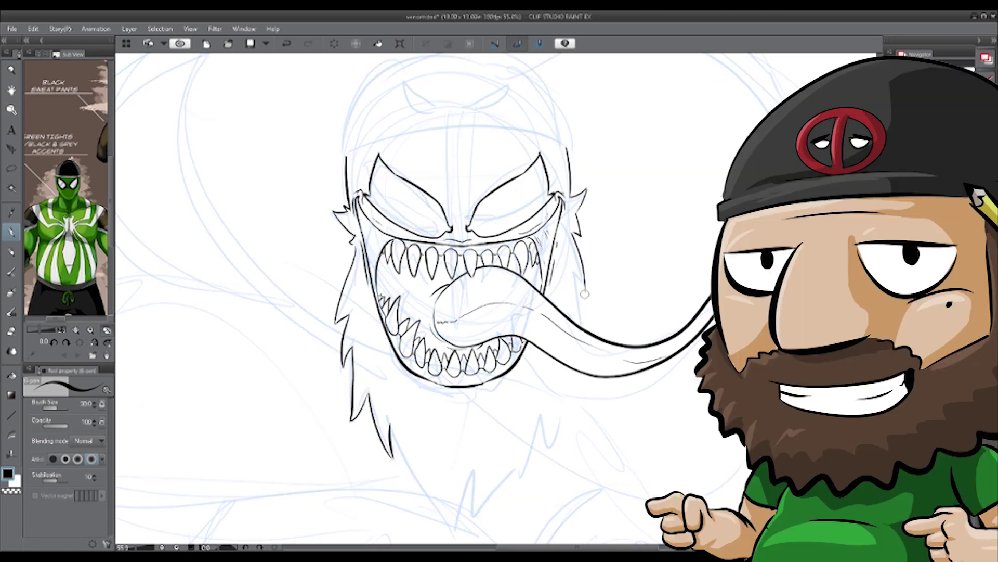
pyautogui.scroll(-3, 572, 291)
pyautogui.moveTo(575, 169); pyautogui.dragTo(585, 223)
pyautogui.moveTo(579, 269); pyautogui.dragTo(580, 315)
pyautogui.moveTo(569, 296); pyautogui.dragTo(559, 352)
pyautogui.moveTo(539, 327)
pyautogui.mouseDown()
pyautogui.moveTo(514, 391)
pyautogui.moveTo(470, 429)
pyautogui.mouseUp()
pyautogui.moveTo(391, 320); pyautogui.dragTo(416, 359)
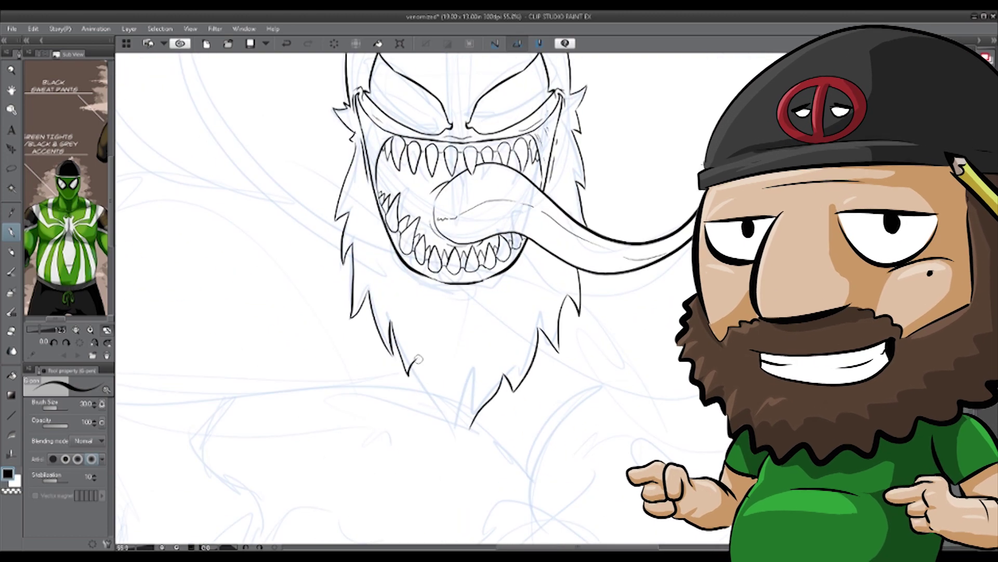
# - Ink the cap with its curved brim band, rounded crown, side seams and small top button
pyautogui.scroll(6, 555, 450)
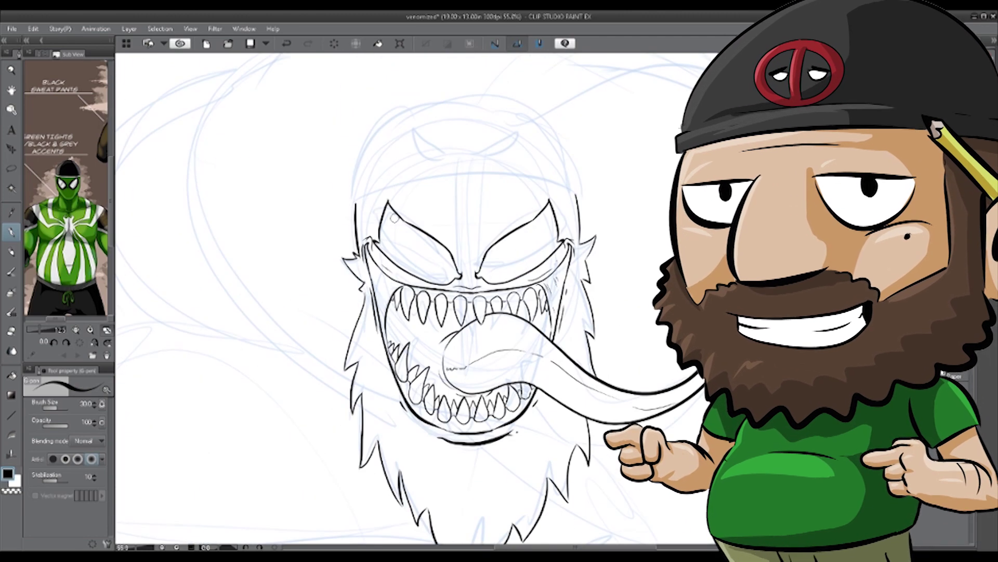
pyautogui.moveTo(353, 202); pyautogui.dragTo(577, 188)
pyautogui.moveTo(364, 185); pyautogui.dragTo(564, 179)
pyautogui.moveTo(577, 183); pyautogui.dragTo(578, 198)
pyautogui.moveTo(355, 187)
pyautogui.mouseDown()
pyautogui.moveTo(474, 90)
pyautogui.moveTo(546, 119)
pyautogui.moveTo(579, 183)
pyautogui.mouseUp()
pyautogui.moveTo(424, 99); pyautogui.dragTo(377, 173)
pyautogui.moveTo(519, 99); pyautogui.dragTo(550, 163)
pyautogui.moveTo(462, 91); pyautogui.dragTo(475, 91)
# - Add brow wrinkles between the eyes and short detail lines around the outer eye edges and cheeks
pyautogui.moveTo(424, 210); pyautogui.dragTo(437, 227)
pyautogui.moveTo(450, 233); pyautogui.dragTo(462, 255)
pyautogui.moveTo(511, 194); pyautogui.dragTo(483, 243)
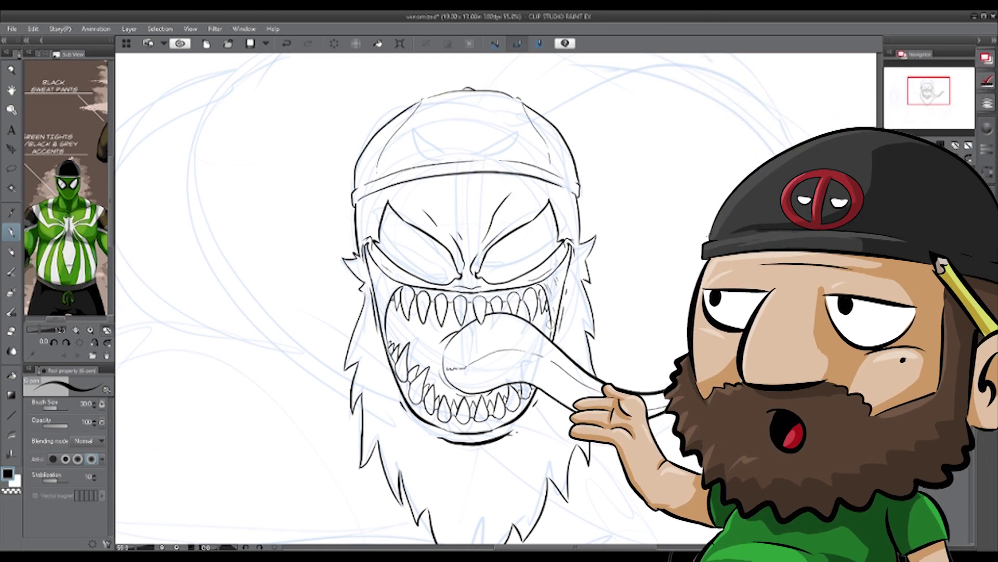
pyautogui.moveTo(556, 208); pyautogui.dragTo(562, 218)
pyautogui.moveTo(378, 209); pyautogui.dragTo(376, 219)
pyautogui.moveTo(393, 288); pyautogui.dragTo(383, 306)
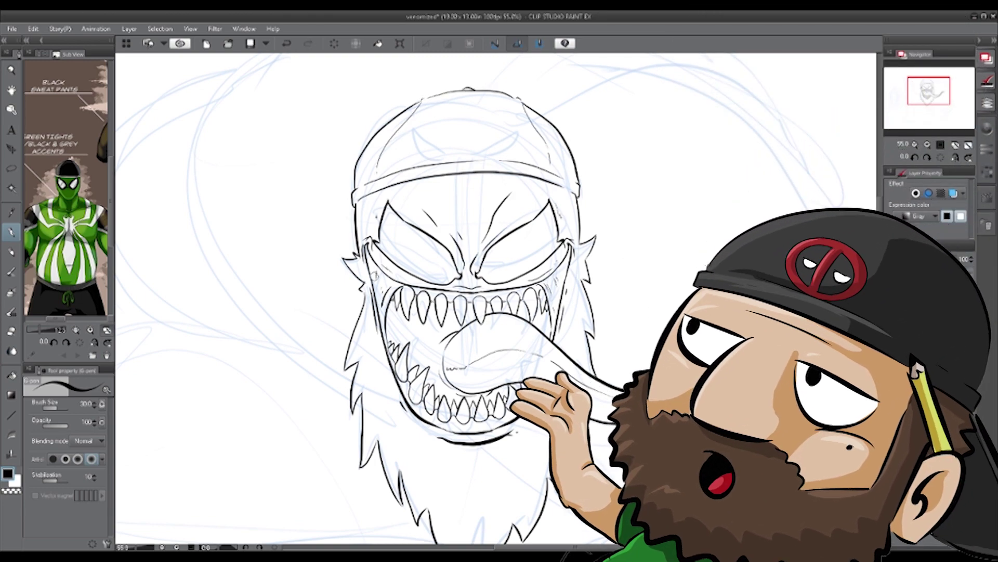
pyautogui.moveTo(374, 266); pyautogui.dragTo(375, 281)
pyautogui.moveTo(563, 266); pyautogui.dragTo(563, 274)
# - Hide the Layer 1 sketch, select the eyes and brow area, and stretch it vertically to 117% height
pyautogui.click(890, 312)
pyautogui.press('m')
pyautogui.moveTo(400, 198)
pyautogui.mouseDown()
pyautogui.moveTo(497, 282)
pyautogui.moveTo(399, 197)
pyautogui.mouseUp()
pyautogui.hotkey('ctrl', 't')
pyautogui.moveTo(469, 182); pyautogui.dragTo(469, 163)
pyautogui.moveTo(579, 230); pyautogui.dragTo(579, 227)
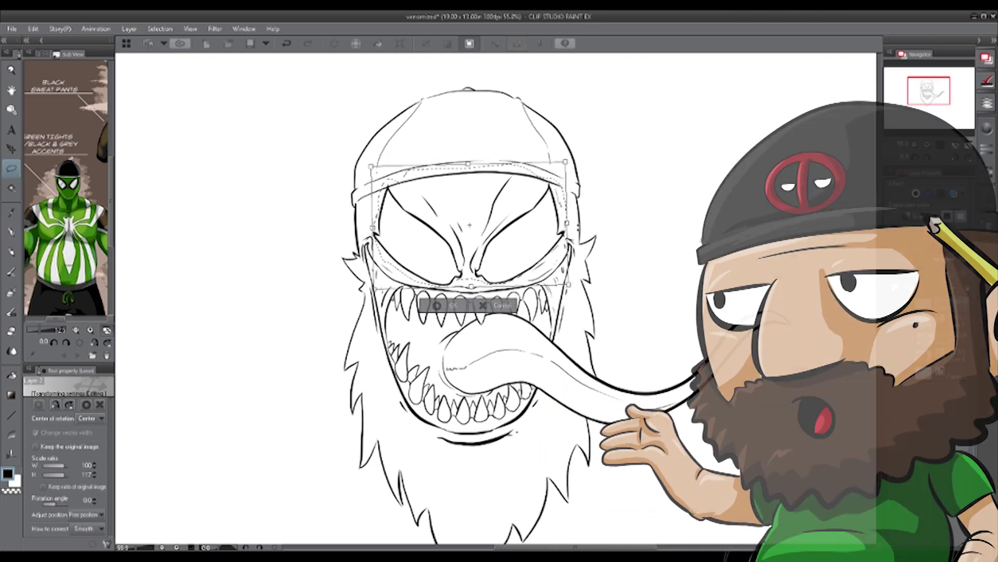
pyautogui.press('Return')
# - Draw shading lines inside the mouth and fill the gaps around the tongue and teeth with black
pyautogui.press('p')
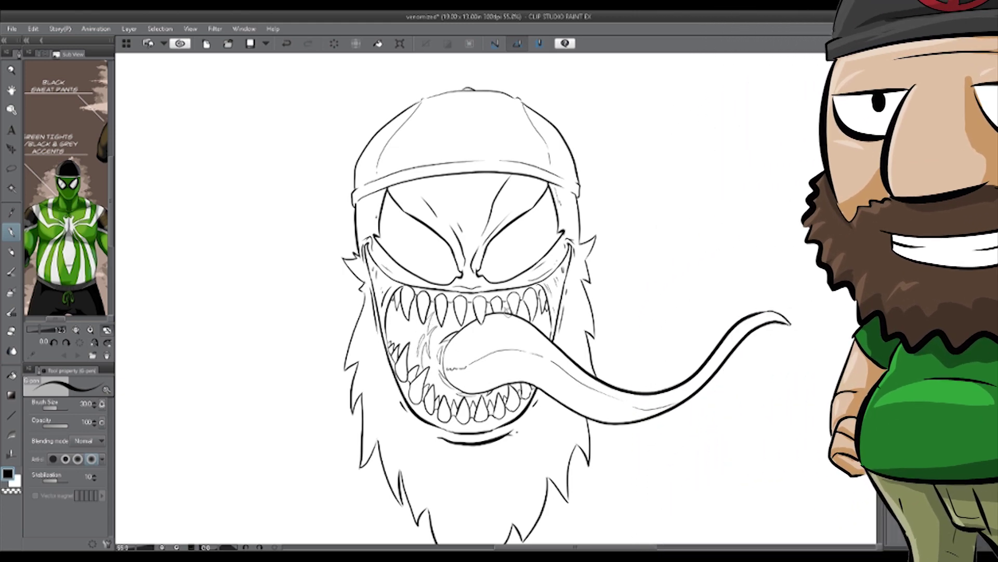
pyautogui.press('g')
pyautogui.click(517, 387)
pyautogui.click(500, 394)
pyautogui.click(488, 399)
pyautogui.click(446, 332)
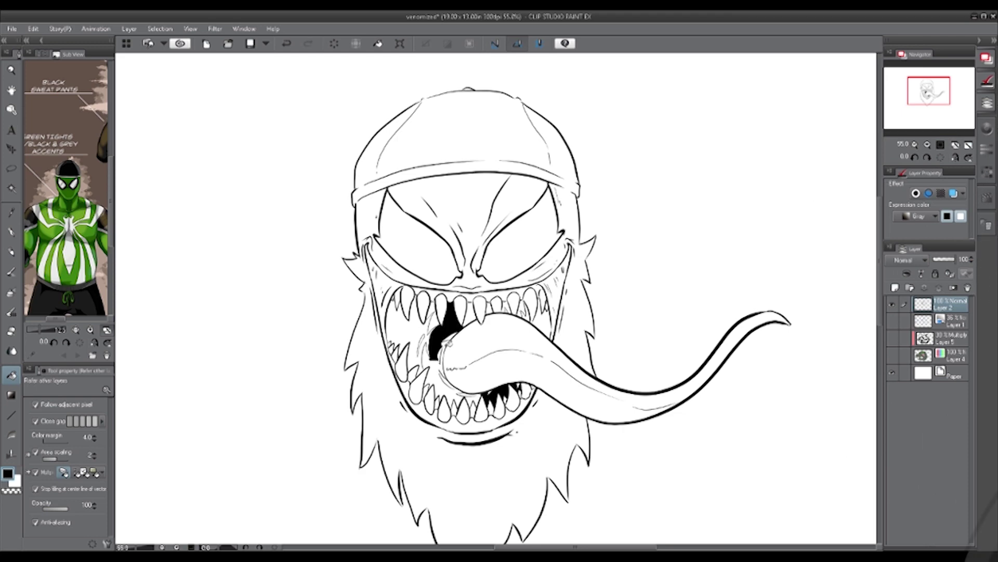
pyautogui.click(444, 347)
pyautogui.click(470, 313)
pyautogui.click(505, 306)
pyautogui.click(522, 308)
pyautogui.click(433, 317)
pyautogui.click(436, 379)
pyautogui.click(425, 349)
# - Refine the mouth's dark interior with black hatching and transparent strokes cut into it
pyautogui.press('p')
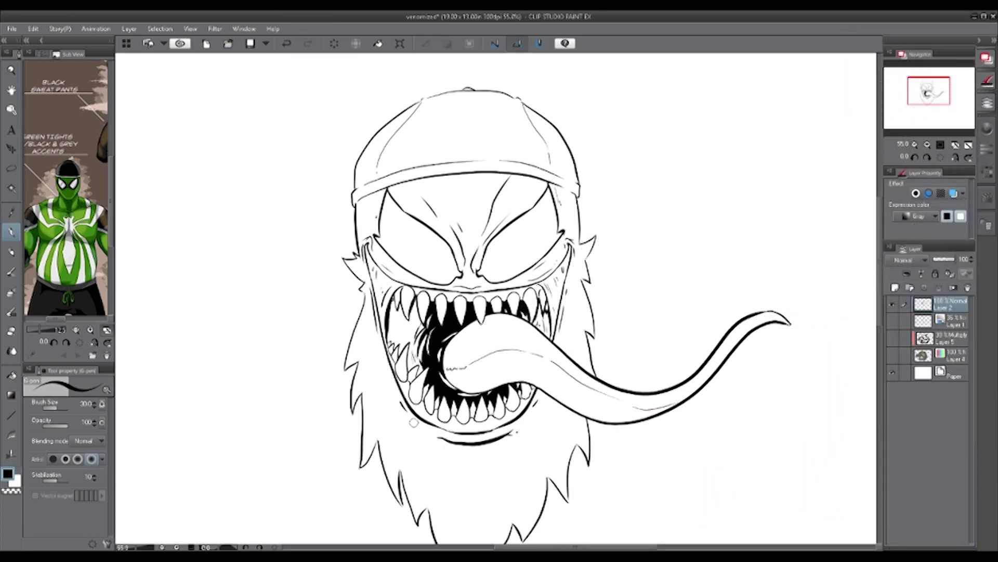
pyautogui.press('c')
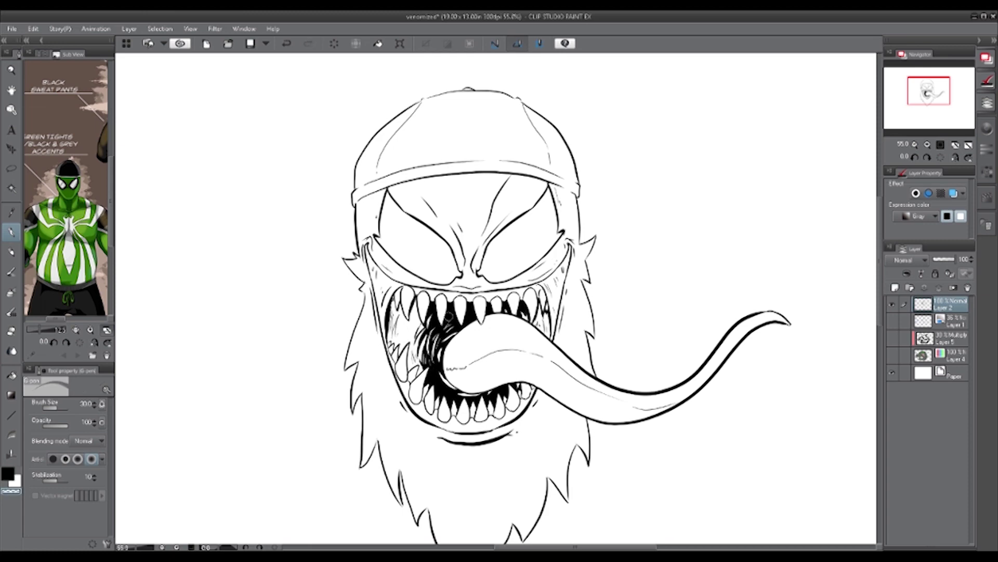
pyautogui.click(9, 474)
# - Show the Layer 1 sketch again and ink the arched back and the left-hand shoulder contours
pyautogui.click(892, 321)
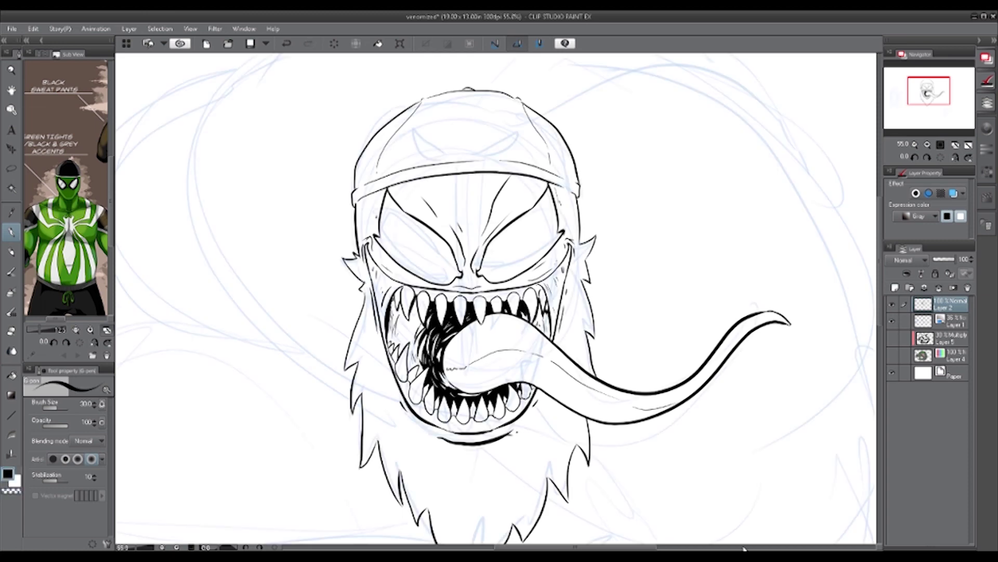
pyautogui.moveTo(468, 208); pyautogui.dragTo(490, 313)
pyautogui.hotkey('ctrl', '-')
pyautogui.hotkey('ctrl', '-')
pyautogui.moveTo(335, 251); pyautogui.dragTo(531, 200)
pyautogui.moveTo(352, 224); pyautogui.dragTo(254, 353)
pyautogui.moveTo(261, 367); pyautogui.dragTo(386, 394)
pyautogui.hotkey('ctrl', 'z')
pyautogui.moveTo(327, 305)
pyautogui.mouseDown()
pyautogui.moveTo(416, 404)
pyautogui.moveTo(409, 398)
pyautogui.mouseUp()
# - Ink the muscle bulge behind the cap and the large rounded shoulder on the right
pyautogui.moveTo(532, 203); pyautogui.dragTo(568, 196)
pyautogui.moveTo(534, 210); pyautogui.dragTo(504, 229)
pyautogui.moveTo(570, 195); pyautogui.dragTo(640, 213)
pyautogui.moveTo(551, 240); pyautogui.dragTo(723, 346)
pyautogui.moveTo(742, 358); pyautogui.dragTo(645, 228)
pyautogui.moveTo(622, 192); pyautogui.dragTo(615, 258)
pyautogui.hotkey('ctrl', 'z')
pyautogui.hotkey('ctrl', 'z')
pyautogui.moveTo(448, 110)
pyautogui.mouseDown()
pyautogui.moveTo(642, 208)
pyautogui.moveTo(580, 328)
pyautogui.moveTo(608, 291)
pyautogui.mouseUp()
pyautogui.hotkey('ctrl', 'z')
pyautogui.hotkey('ctrl', 'z')
# - Ink the right-hand upper arm and the chest contours beside the beard
pyautogui.moveTo(638, 258); pyautogui.dragTo(593, 407)
pyautogui.moveTo(445, 353); pyautogui.dragTo(549, 366)
pyautogui.moveTo(472, 324); pyautogui.dragTo(581, 314)
pyautogui.moveTo(500, 380)
pyautogui.mouseDown()
pyautogui.moveTo(553, 420)
pyautogui.moveTo(586, 407)
pyautogui.mouseUp()
pyautogui.moveTo(281, 263); pyautogui.dragTo(326, 314)
pyautogui.moveTo(468, 385); pyautogui.dragTo(416, 260)
pyautogui.moveTo(424, 247); pyautogui.dragTo(393, 318)
pyautogui.moveTo(606, 182); pyautogui.dragTo(561, 359)
pyautogui.moveTo(565, 335)
pyautogui.mouseDown()
pyautogui.moveTo(507, 402)
pyautogui.moveTo(291, 460)
pyautogui.mouseUp()
pyautogui.moveTo(416, 299); pyautogui.dragTo(305, 368)
pyautogui.moveTo(471, 281); pyautogui.dragTo(460, 290)
pyautogui.moveTo(550, 273); pyautogui.dragTo(551, 301)
pyautogui.hotkey('ctrl', '-')
pyautogui.click(892, 321)
pyautogui.hotkey('ctrl', 'z')
pyautogui.hotkey('ctrl', 'z')
pyautogui.hotkey('ctrl', 'z')
pyautogui.hotkey('ctrl', 'z')
pyautogui.hotkey('ctrl', 'z')
pyautogui.hotkey('ctrl', 'z')
pyautogui.hotkey('ctrl', 'z')
# - Ink the right-hand arm's outer edge and forearm, including the inner contour running down from the beard
pyautogui.moveTo(569, 211)
pyautogui.mouseDown()
pyautogui.moveTo(546, 356)
pyautogui.moveTo(482, 386)
pyautogui.moveTo(327, 420)
pyautogui.mouseUp()
pyautogui.moveTo(442, 259)
pyautogui.mouseDown()
pyautogui.moveTo(414, 315)
pyautogui.moveTo(354, 358)
pyautogui.mouseUp()
pyautogui.moveTo(465, 282); pyautogui.dragTo(473, 291)
# - Finish the bumpy muscle behind the cap and ink the shoulder and collar lines meeting the head
pyautogui.moveTo(501, 69); pyautogui.dragTo(659, 98)
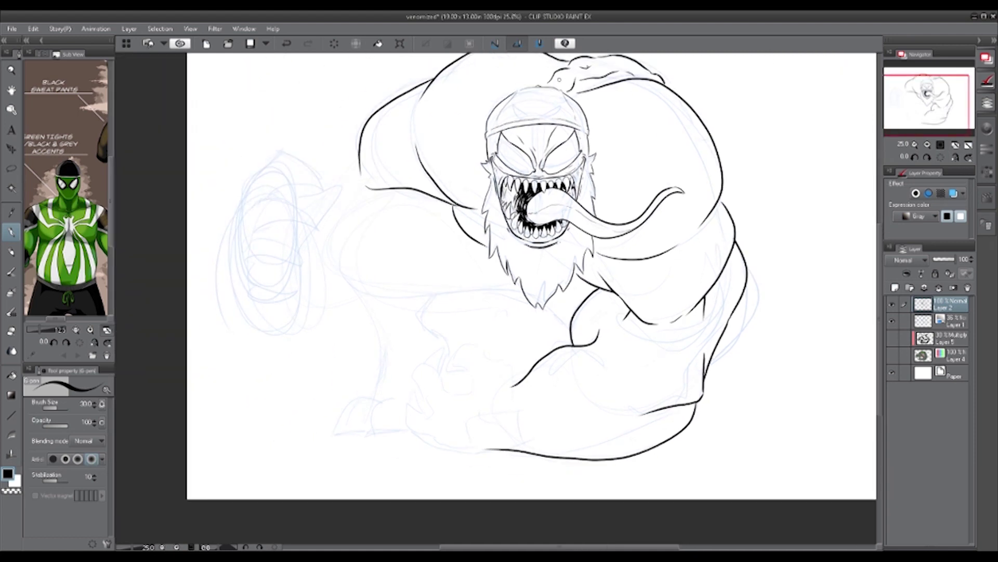
pyautogui.moveTo(595, 185); pyautogui.dragTo(678, 177)
pyautogui.moveTo(437, 116); pyautogui.dragTo(486, 158)
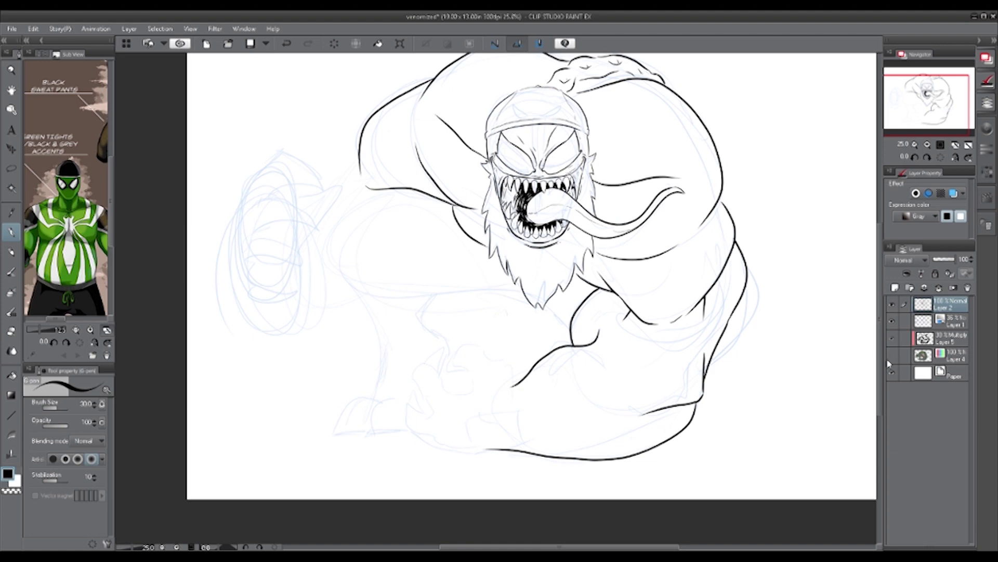
# - Try to ink the clawed fingers and outer palm edge of the raised hand on the character's left-hand side
pyautogui.moveTo(239, 210); pyautogui.dragTo(284, 153)
pyautogui.moveTo(286, 152); pyautogui.dragTo(329, 183)
pyautogui.moveTo(283, 154)
pyautogui.mouseDown()
pyautogui.moveTo(283, 174)
pyautogui.moveTo(252, 206)
pyautogui.mouseUp()
pyautogui.moveTo(241, 261)
pyautogui.mouseDown()
pyautogui.moveTo(268, 200)
pyautogui.moveTo(294, 201)
pyautogui.mouseUp()
pyautogui.moveTo(294, 203); pyautogui.dragTo(317, 225)
pyautogui.moveTo(317, 225); pyautogui.dragTo(261, 233)
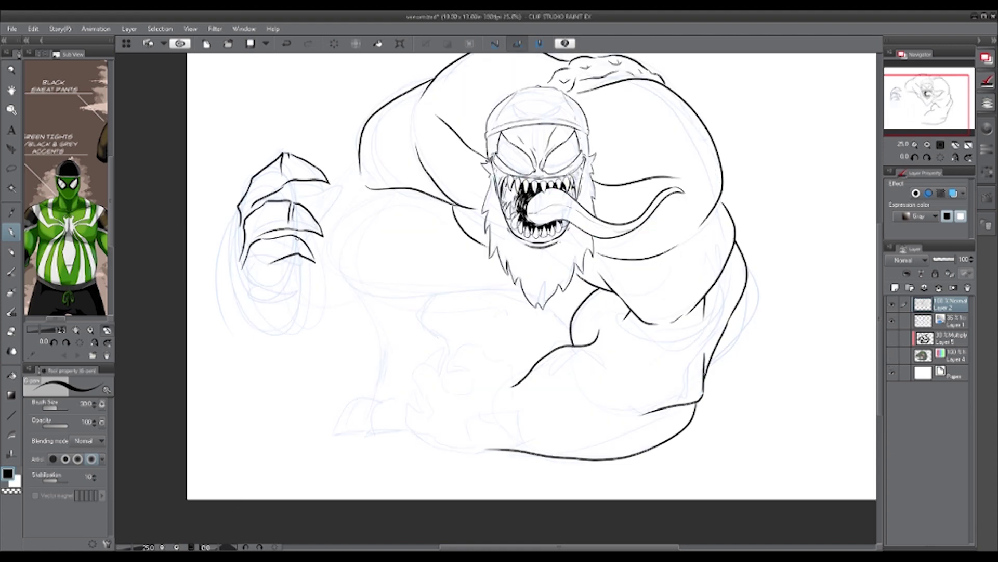
pyautogui.moveTo(241, 225); pyautogui.dragTo(255, 324)
pyautogui.moveTo(275, 289); pyautogui.dragTo(282, 316)
pyautogui.moveTo(255, 321)
pyautogui.mouseDown()
pyautogui.moveTo(301, 301)
pyautogui.moveTo(288, 345)
pyautogui.mouseUp()
pyautogui.hotkey('ctrl', 'z')
# - Try to ink the thumb and wrist of the raised hand, and undo the hand's ink strokes
pyautogui.moveTo(310, 223); pyautogui.dragTo(357, 193)
pyautogui.hotkey('ctrl', 'z')
pyautogui.moveTo(296, 202); pyautogui.dragTo(347, 185)
pyautogui.moveTo(347, 184); pyautogui.dragTo(313, 257)
pyautogui.moveTo(314, 262); pyautogui.dragTo(329, 311)
pyautogui.hotkey('ctrl', 'z')
pyautogui.hotkey('ctrl', 'z')
pyautogui.hotkey('ctrl', 'z')
pyautogui.hotkey('ctrl', 'z')
pyautogui.hotkey('ctrl', 'z')
pyautogui.hotkey('ctrl', 'z')
# - Delete the lassoed leftover beside the raised hand and switch to the pen on the rough sketch layer, Layer 1
pyautogui.press('m')
pyautogui.moveTo(187, 228); pyautogui.dragTo(197, 213)
pyautogui.press('Delete')
pyautogui.hotkey('ctrl', 'd')
pyautogui.press('p')
pyautogui.click(952, 321)
# - Try to re-sketch the raised hand's outer edge and fingers over the old rough, and undo the strokes
pyautogui.moveTo(246, 188); pyautogui.dragTo(256, 297)
pyautogui.moveTo(259, 296); pyautogui.dragTo(295, 293)
pyautogui.moveTo(249, 190); pyautogui.dragTo(283, 151)
pyautogui.moveTo(286, 154); pyautogui.dragTo(323, 190)
pyautogui.moveTo(257, 234); pyautogui.dragTo(326, 233)
pyautogui.moveTo(255, 239); pyautogui.dragTo(323, 275)
pyautogui.moveTo(261, 261); pyautogui.dragTo(317, 295)
pyautogui.hotkey('ctrl', 'z')
pyautogui.hotkey('ctrl', 'z')
pyautogui.hotkey('ctrl', 'z')
pyautogui.hotkey('ctrl', 'z')
pyautogui.hotkey('ctrl', 'z')
pyautogui.hotkey('ctrl', 'z')
pyautogui.hotkey('ctrl', 'z')
pyautogui.hotkey('ctrl', 'z')
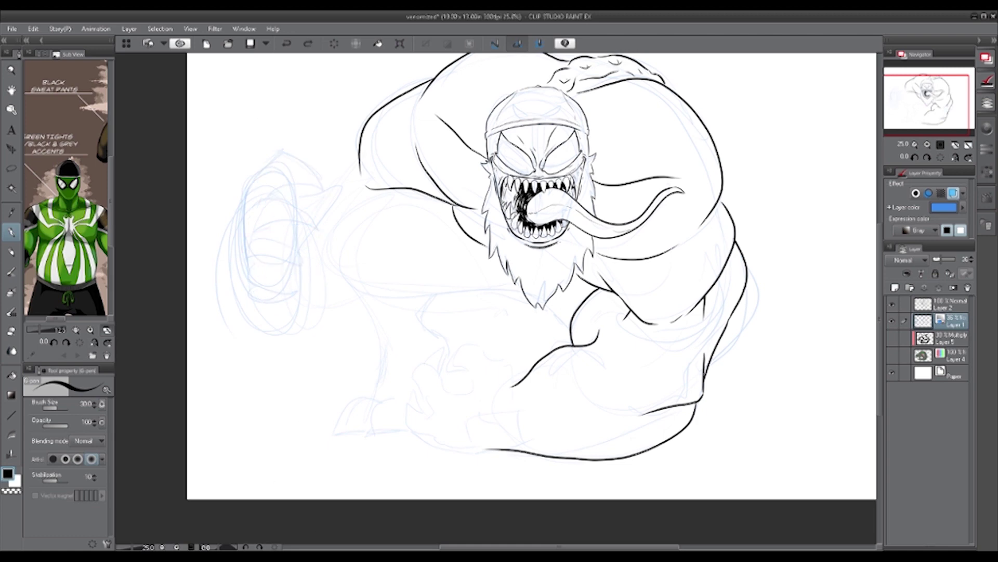
# - Sketch one bent, clawed finger at the middle of the raised hand
pyautogui.moveTo(928, 97); pyautogui.dragTo(925, 100)
pyautogui.moveTo(228, 237); pyautogui.dragTo(294, 202)
pyautogui.moveTo(293, 199); pyautogui.dragTo(254, 230)
# - Try to sketch the lower fingers and palm curve of the raised hand
pyautogui.moveTo(229, 260); pyautogui.dragTo(303, 271)
pyautogui.moveTo(244, 272)
pyautogui.mouseDown()
pyautogui.moveTo(303, 282)
pyautogui.moveTo(287, 318)
pyautogui.mouseUp()
pyautogui.moveTo(229, 297)
pyautogui.mouseDown()
pyautogui.moveTo(233, 348)
pyautogui.moveTo(280, 358)
pyautogui.mouseUp()
pyautogui.moveTo(228, 238)
pyautogui.mouseDown()
pyautogui.moveTo(214, 301)
pyautogui.moveTo(300, 330)
pyautogui.mouseUp()
pyautogui.hotkey('ctrl', 'z')
pyautogui.hotkey('ctrl', 'z')
pyautogui.hotkey('ctrl', 'z')
pyautogui.hotkey('ctrl', 'z')
# - Try a different palm and wrist shape with a thumb on the raised hand's sketch, and undo it
pyautogui.moveTo(242, 320); pyautogui.dragTo(276, 306)
pyautogui.moveTo(224, 282)
pyautogui.mouseDown()
pyautogui.moveTo(228, 324)
pyautogui.moveTo(291, 363)
pyautogui.mouseUp()
pyautogui.moveTo(247, 347); pyautogui.dragTo(262, 360)
pyautogui.moveTo(229, 325); pyautogui.dragTo(289, 389)
pyautogui.moveTo(295, 336); pyautogui.dragTo(275, 386)
pyautogui.moveTo(325, 224); pyautogui.dragTo(306, 269)
pyautogui.hotkey('ctrl', 'z')
pyautogui.hotkey('ctrl', 'z')
pyautogui.hotkey('ctrl', 'z')
pyautogui.hotkey('ctrl', 'z')
pyautogui.hotkey('ctrl', 'z')
pyautogui.hotkey('ctrl', 'z')
# - Sketch the raised hand's upper clawed finger, the thumb and the rounded palm edge down to the wrist
pyautogui.moveTo(226, 235); pyautogui.dragTo(245, 163)
pyautogui.moveTo(244, 164); pyautogui.dragTo(304, 167)
pyautogui.moveTo(303, 167); pyautogui.dragTo(278, 173)
pyautogui.moveTo(292, 221); pyautogui.dragTo(337, 224)
pyautogui.moveTo(337, 224); pyautogui.dragTo(305, 254)
pyautogui.moveTo(227, 289)
pyautogui.mouseDown()
pyautogui.moveTo(267, 350)
pyautogui.moveTo(337, 348)
pyautogui.mouseUp()
pyautogui.moveTo(264, 352); pyautogui.dragTo(330, 353)
# - Sketch the raised arm's contours behind the hand and the underside of the chest
pyautogui.moveTo(385, 231); pyautogui.dragTo(317, 295)
pyautogui.moveTo(317, 295); pyautogui.dragTo(355, 336)
pyautogui.moveTo(334, 255); pyautogui.dragTo(319, 283)
pyautogui.hotkey('ctrl', 'z')
pyautogui.moveTo(280, 225)
pyautogui.mouseDown()
pyautogui.moveTo(341, 200)
pyautogui.moveTo(339, 189)
pyautogui.mouseUp()
pyautogui.moveTo(358, 237); pyautogui.dragTo(327, 312)
pyautogui.moveTo(389, 336)
pyautogui.mouseDown()
pyautogui.moveTo(494, 331)
pyautogui.moveTo(550, 365)
pyautogui.mouseUp()
# - Lasso the sketched raised hand on Layer 1, transform it to adjust its size and position, and deselect it
pyautogui.click(959, 302)
pyautogui.click(959, 320)
pyautogui.press('m')
pyautogui.moveTo(248, 138)
pyautogui.mouseDown()
pyautogui.moveTo(274, 349)
pyautogui.moveTo(248, 138)
pyautogui.mouseUp()
pyautogui.hotkey('ctrl', 't')
pyautogui.moveTo(339, 360); pyautogui.dragTo(317, 333)
pyautogui.moveTo(287, 296); pyautogui.dragTo(289, 306)
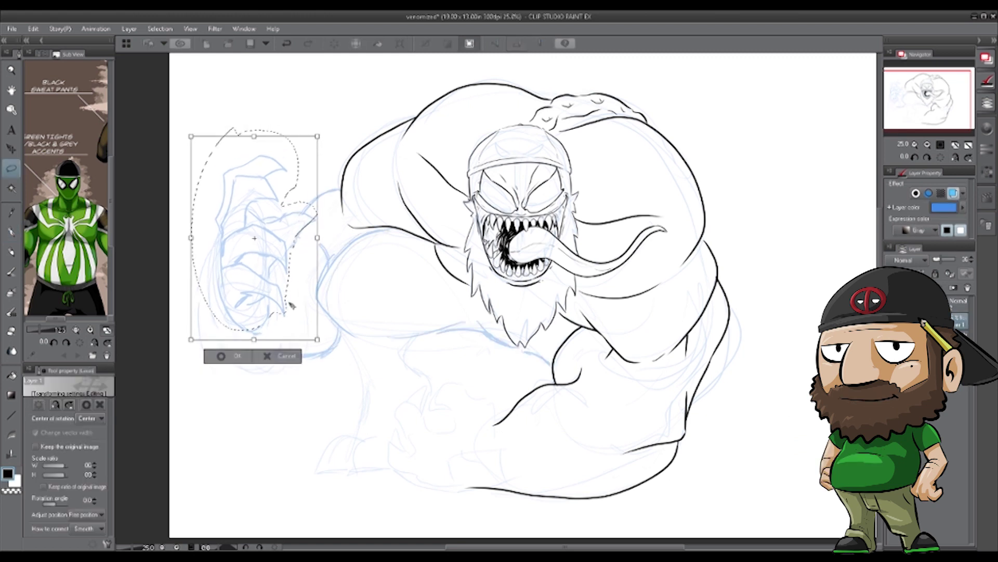
pyautogui.press('Return')
pyautogui.hotkey('ctrl', 'd')
# - Ink the raised hand's clawed fingers, thumb and outer edge on Layer 2 over the revised sketch
pyautogui.click(960, 302)
pyautogui.press('p')
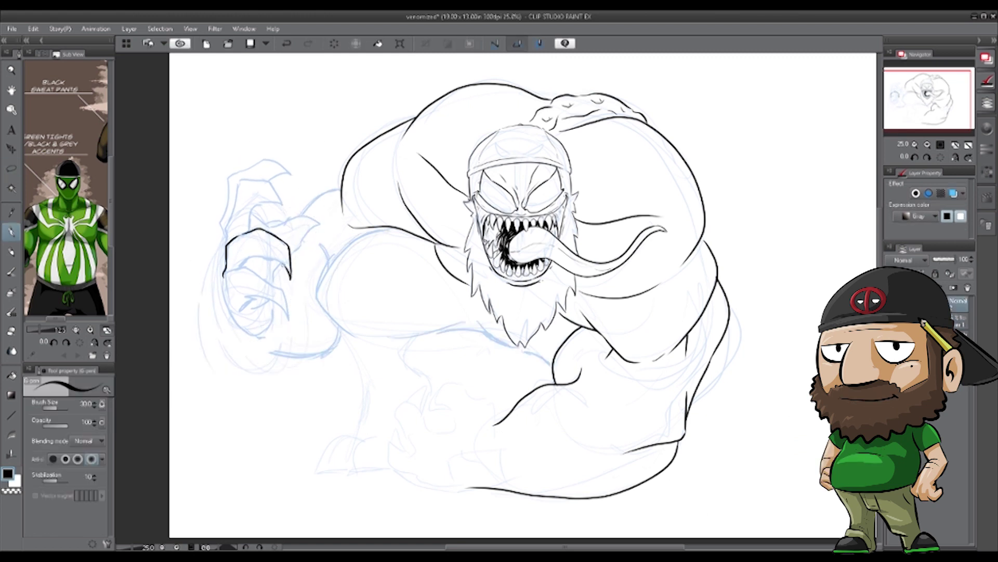
pyautogui.moveTo(224, 251); pyautogui.dragTo(273, 183)
pyautogui.moveTo(222, 234)
pyautogui.mouseDown()
pyautogui.moveTo(262, 161)
pyautogui.moveTo(295, 175)
pyautogui.mouseUp()
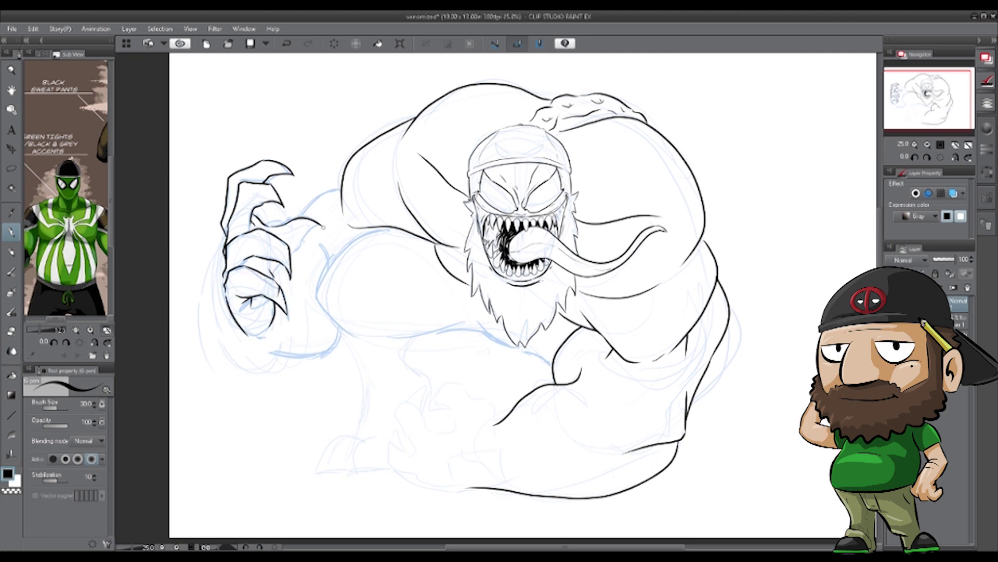
pyautogui.hotkey('ctrl', 'z')
pyautogui.moveTo(280, 227); pyautogui.dragTo(320, 231)
pyautogui.hotkey('ctrl', 'z')
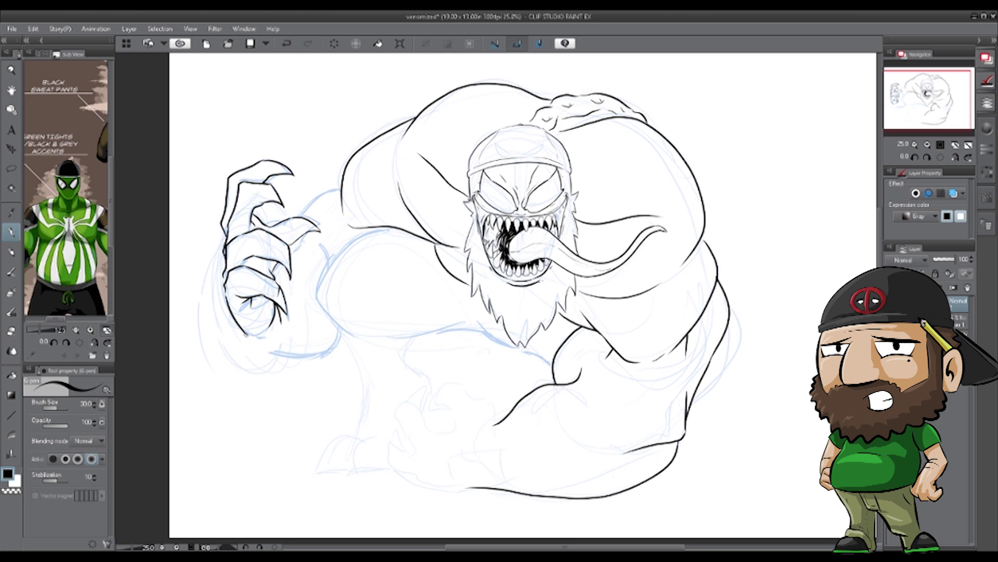
pyautogui.hotkey('ctrl', 'z')
# - Ink the raised hand's palm base, the arm contours behind it and the underside of the chest
pyautogui.moveTo(281, 357); pyautogui.dragTo(341, 336)
pyautogui.moveTo(391, 226); pyautogui.dragTo(364, 376)
pyautogui.moveTo(342, 190)
pyautogui.mouseDown()
pyautogui.moveTo(302, 216)
pyautogui.moveTo(318, 251)
pyautogui.moveTo(359, 233)
pyautogui.mouseUp()
pyautogui.moveTo(390, 338)
pyautogui.mouseDown()
pyautogui.moveTo(484, 332)
pyautogui.moveTo(519, 346)
pyautogui.mouseUp()
# - Ink the jagged torso edge, the leg's outer line and the clenched lower fist
pyautogui.moveTo(417, 338); pyautogui.dragTo(404, 388)
pyautogui.moveTo(415, 371); pyautogui.dragTo(431, 394)
pyautogui.moveTo(364, 375); pyautogui.dragTo(365, 411)
pyautogui.moveTo(483, 394)
pyautogui.mouseDown()
pyautogui.moveTo(440, 411)
pyautogui.moveTo(401, 446)
pyautogui.moveTo(397, 397)
pyautogui.mouseUp()
pyautogui.hotkey('ctrl', 'z')
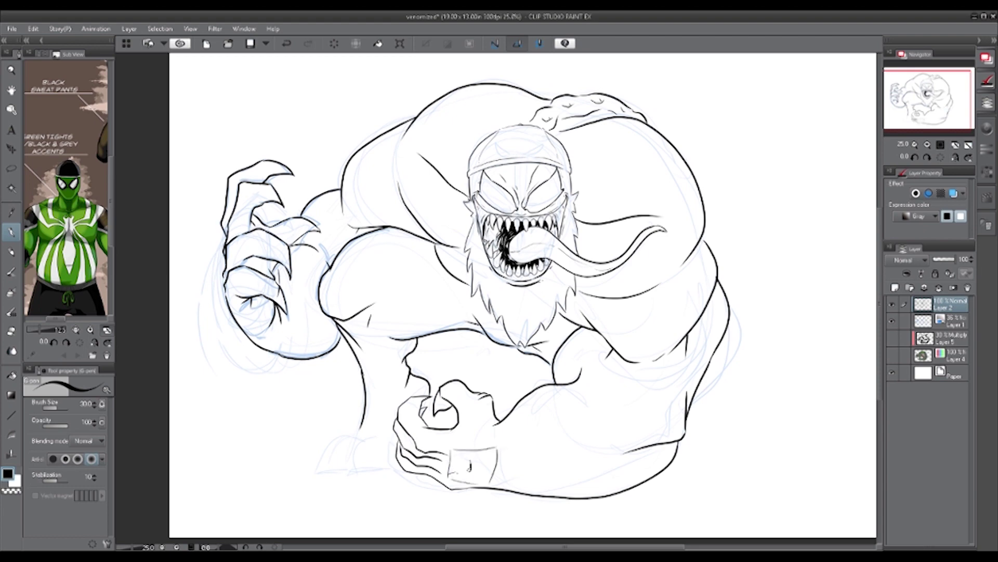
# - Undo the latest wristband and finger strokes on the lower fist
pyautogui.hotkey('ctrl', 'z')
pyautogui.hotkey('ctrl', 'z')
pyautogui.hotkey('ctrl', 'z')
pyautogui.hotkey('ctrl', 'z')
pyautogui.hotkey('ctrl', 'z')
pyautogui.hotkey('ctrl', 'z')
pyautogui.hotkey('ctrl', 'z')
pyautogui.hotkey('ctrl', 'z')
# - Re-ink the lower fist's finger lines and its join with the forearm
pyautogui.press('^')
pyautogui.press('^')
pyautogui.press('^')
pyautogui.press('^')
pyautogui.press('^')
pyautogui.press('^')
pyautogui.press('^')
pyautogui.press('^')
pyautogui.press('^')
pyautogui.press('^')
pyautogui.press('^')
pyautogui.press('^')
pyautogui.hscroll(-3, 496, 299)
pyautogui.moveTo(486, 278); pyautogui.dragTo(472, 266)
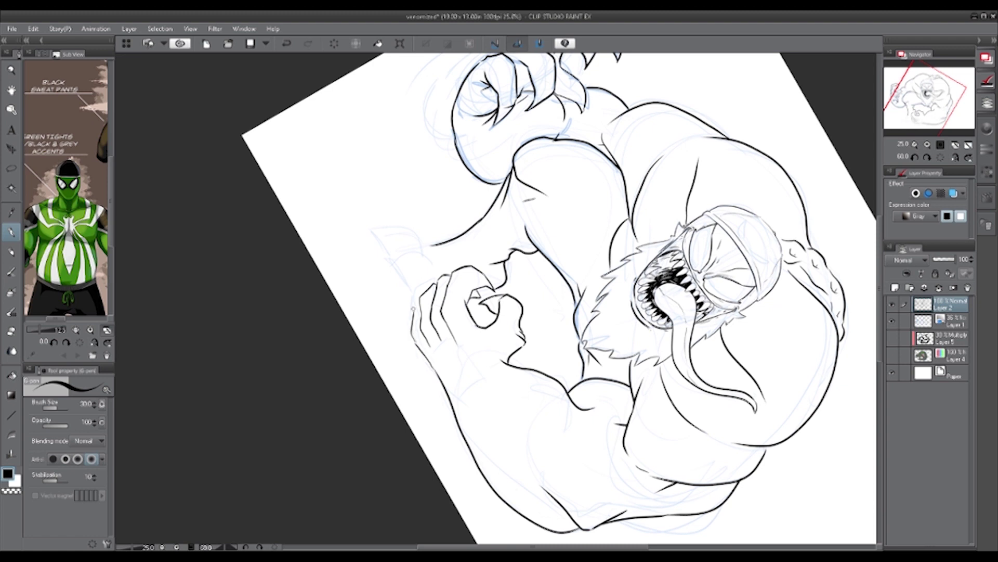
# - Ink the foot, the wristband and the muscle lines on the lower forearm and elbow
pyautogui.press('-')
pyautogui.press('-')
pyautogui.press('-')
pyautogui.press('-')
pyautogui.press('-')
pyautogui.press('-')
pyautogui.press('-')
pyautogui.press('-')
pyautogui.press('-')
pyautogui.press('-')
pyautogui.press('-')
pyautogui.press('-')
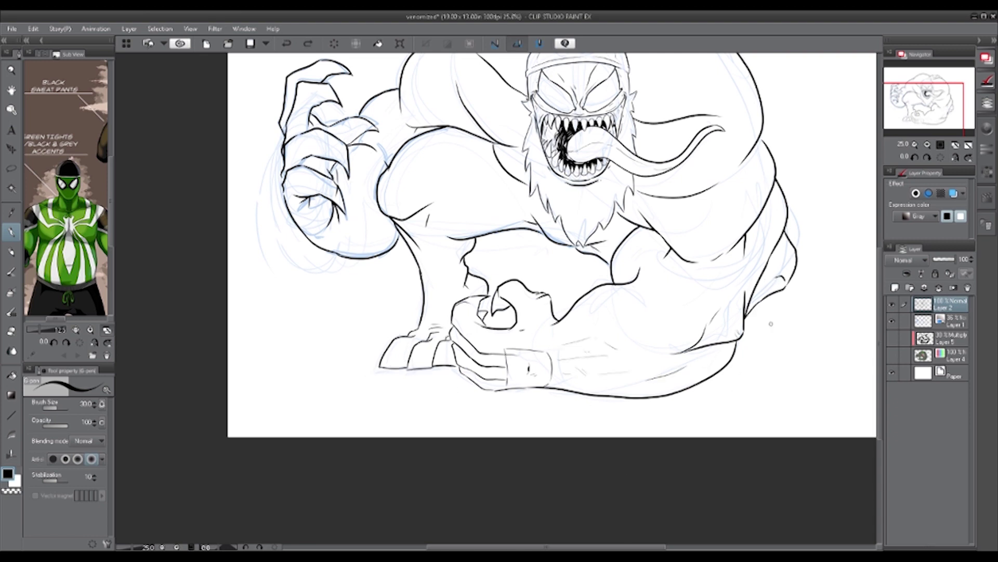
pyautogui.moveTo(763, 282); pyautogui.dragTo(768, 290)
pyautogui.moveTo(749, 250)
pyautogui.mouseDown()
pyautogui.moveTo(719, 331)
pyautogui.moveTo(719, 323)
pyautogui.mouseUp()
pyautogui.moveTo(679, 174); pyautogui.dragTo(692, 188)
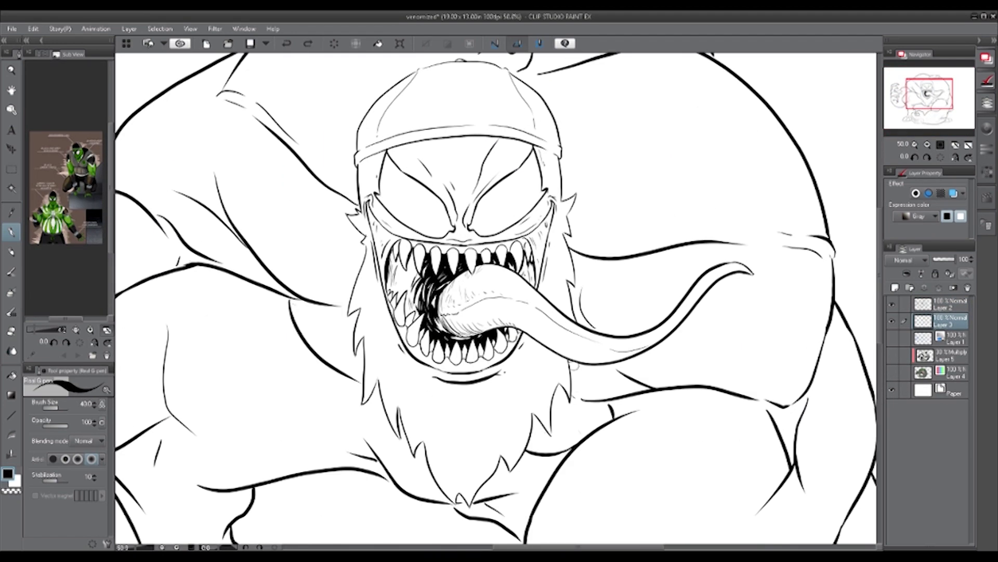
# - Ink jagged tufts along the beard's right-hand edge down to the tip, and choose the Refer other layers fill
pyautogui.moveTo(570, 416); pyautogui.dragTo(539, 438)
pyautogui.moveTo(539, 438)
pyautogui.mouseDown()
pyautogui.moveTo(559, 464)
pyautogui.moveTo(487, 499)
pyautogui.mouseUp()
pyautogui.click(41, 54)
pyautogui.click(65, 103)
pyautogui.moveTo(475, 515); pyautogui.dragTo(502, 514)
# - Outline jagged shadow shapes along the beard's left-hand edge and fill them with black
pyautogui.moveTo(436, 499); pyautogui.dragTo(408, 451)
pyautogui.moveTo(406, 454); pyautogui.dragTo(372, 413)
pyautogui.moveTo(361, 368); pyautogui.dragTo(349, 316)
pyautogui.press('g')
pyautogui.click(382, 413)
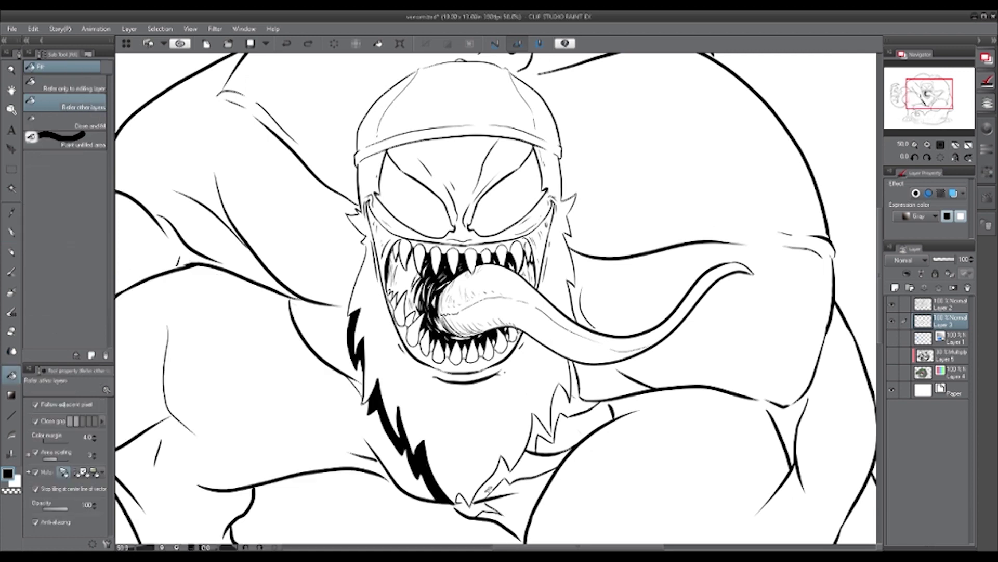
# - Fill the jagged shadow shapes along both edges of the beard and at its tip with black
pyautogui.hotkey('ctrl', 'z')
pyautogui.click(385, 422)
pyautogui.click(540, 462)
pyautogui.click(464, 509)
pyautogui.click(566, 406)
# - Outline a tapering shadow along the top of the large upper arm and fill it and the armpit wedge with black
pyautogui.press('p')
pyautogui.moveTo(600, 403)
pyautogui.mouseDown()
pyautogui.moveTo(628, 414)
pyautogui.moveTo(769, 413)
pyautogui.moveTo(808, 398)
pyautogui.mouseUp()
pyautogui.press('g')
pyautogui.click(627, 404)
pyautogui.click(788, 424)
pyautogui.press('p')
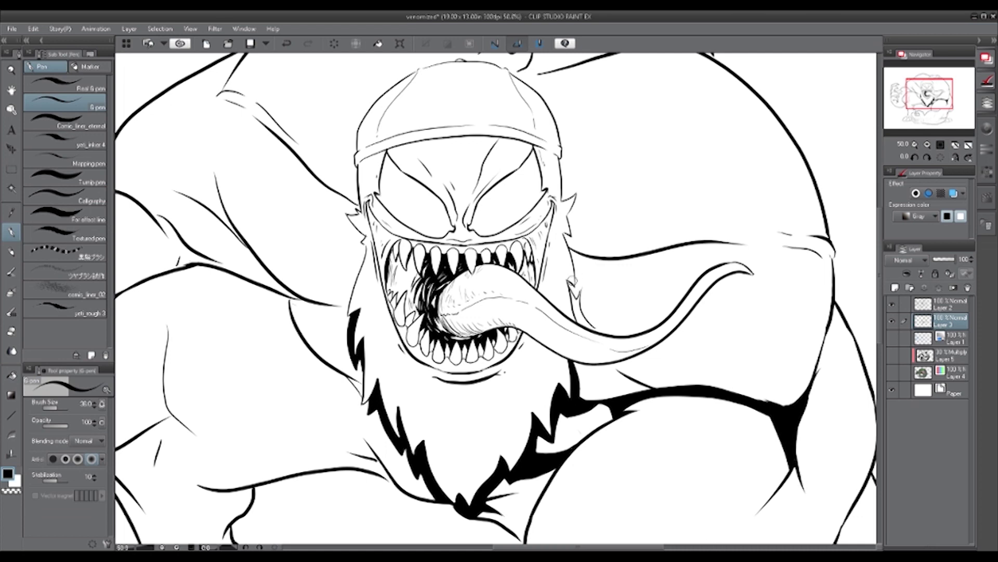
# - Outline small shadows beside the beard below the tongue and fill them and the spike above the upper arm black
pyautogui.moveTo(584, 364); pyautogui.dragTo(578, 378)
pyautogui.press('g')
pyautogui.click(576, 311)
pyautogui.click(635, 386)
pyautogui.press('p')
# - Outline and fill black shadows on the neck, the cheek tuft, the chest line above the tongue and the shoulder crease
pyautogui.hotkey('ctrl', 'z')
pyautogui.moveTo(575, 268); pyautogui.dragTo(688, 246)
pyautogui.hotkey('ctrl', 'z')
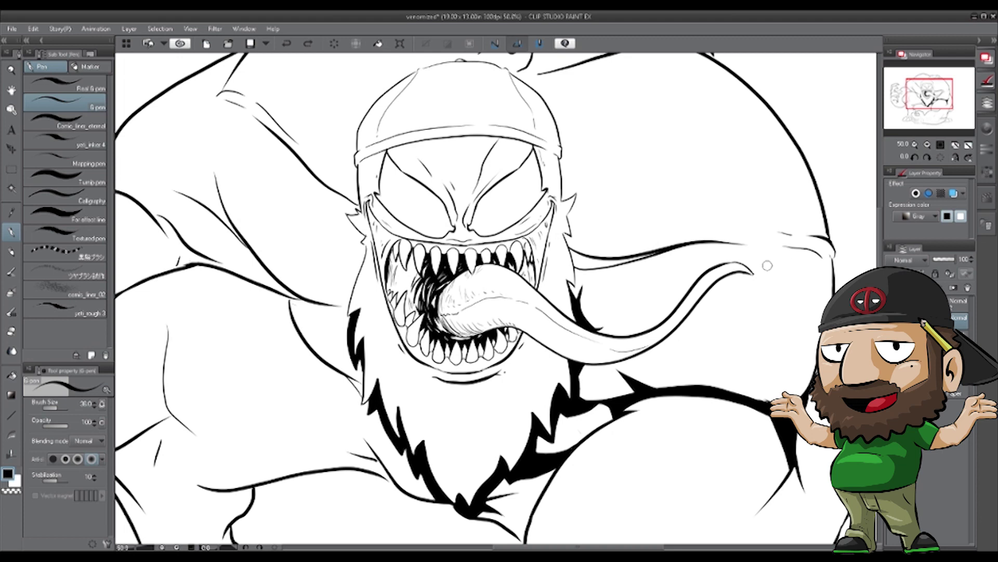
pyautogui.moveTo(284, 141); pyautogui.dragTo(347, 214)
pyautogui.moveTo(348, 224); pyautogui.dragTo(364, 242)
pyautogui.press('g')
pyautogui.click(357, 232)
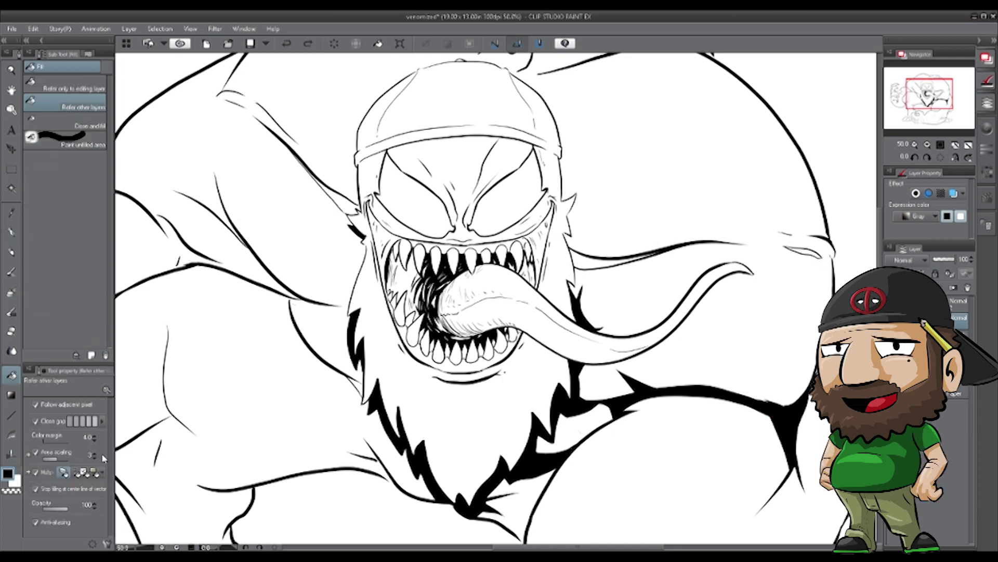
pyautogui.click(344, 201)
pyautogui.click(593, 262)
pyautogui.click(803, 252)
pyautogui.press('p')
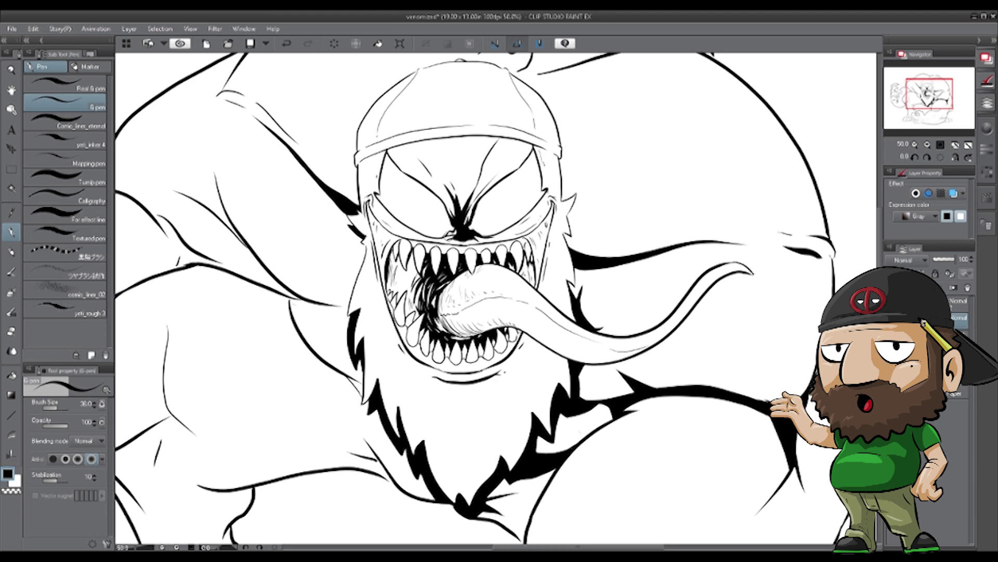
# - Refine the black shadows around the nose and eyes, and fill the forehead beneath the cap's band with black
pyautogui.moveTo(540, 207); pyautogui.dragTo(500, 238)
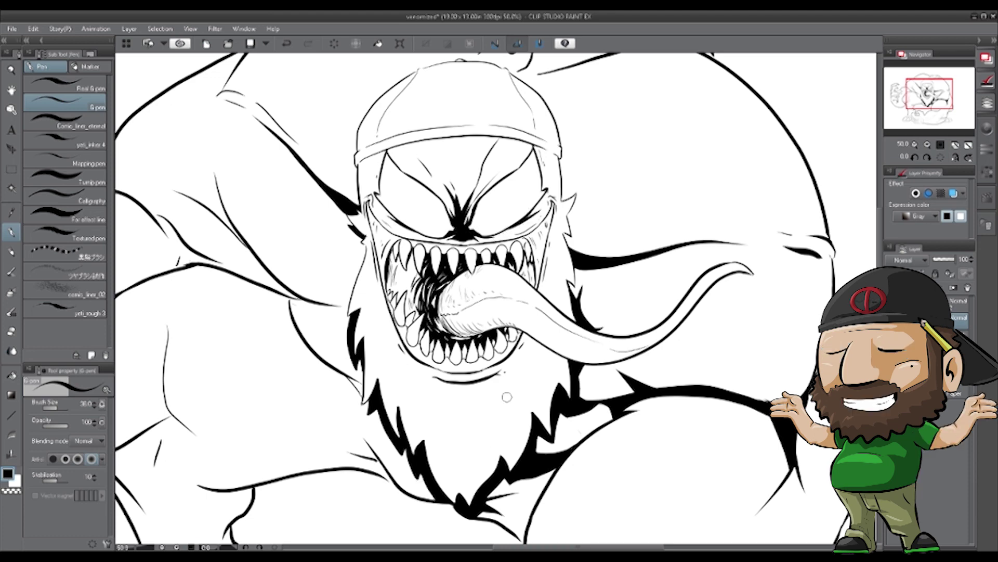
pyautogui.press('^')
pyautogui.press('^')
pyautogui.press('g')
pyautogui.click(645, 255)
pyautogui.press('-')
pyautogui.press('-')
pyautogui.press('p')
pyautogui.press('g')
pyautogui.click(520, 144)
pyautogui.press('p')
pyautogui.moveTo(501, 139); pyautogui.dragTo(486, 164)
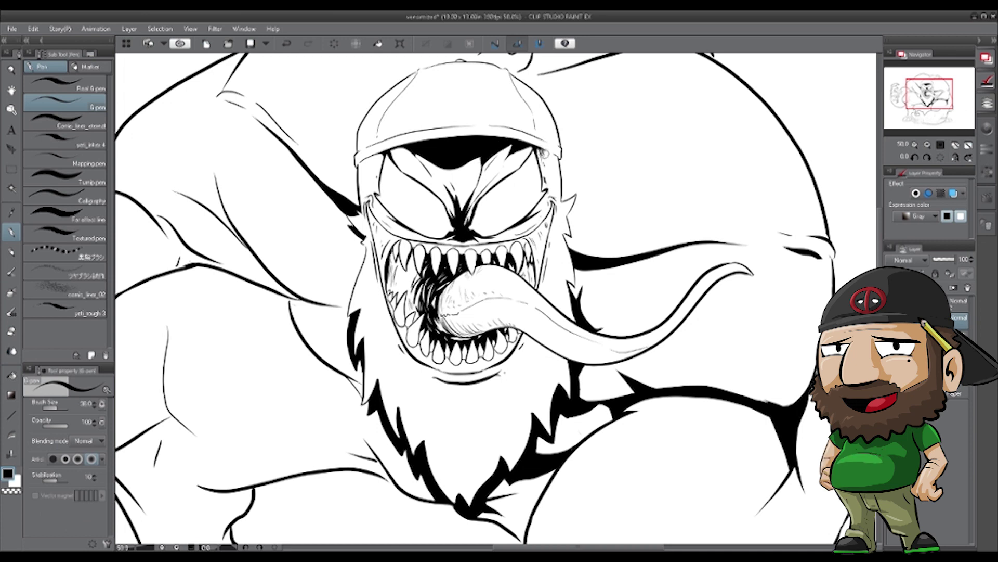
# - Outline the rounded opening at the front of the cap and fill it with solid black
pyautogui.moveTo(509, 117); pyautogui.dragTo(403, 132)
pyautogui.press('g')
pyautogui.click(465, 107)
pyautogui.click(463, 133)
pyautogui.press('p')
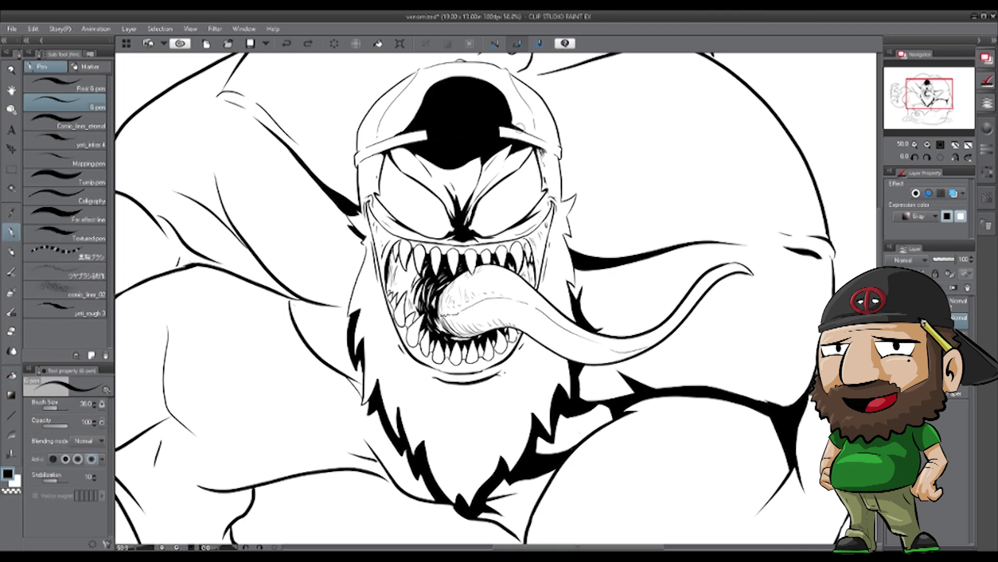
pyautogui.moveTo(406, 125); pyautogui.dragTo(426, 90)
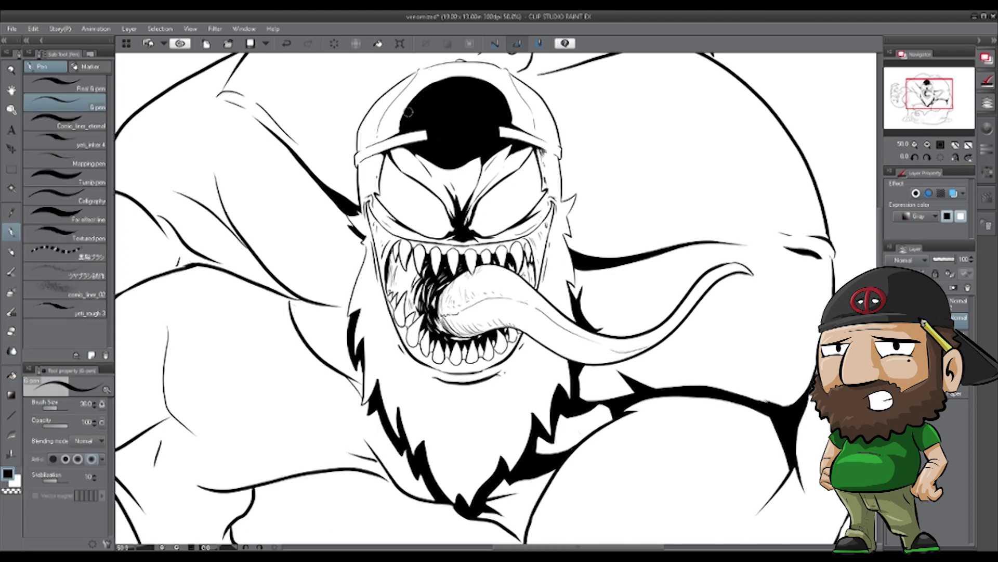
# - Redraw the cap band's edges across the black opening and fill the band's middle section with black
pyautogui.moveTo(626, 523); pyautogui.dragTo(263, 529)
pyautogui.moveTo(639, 187); pyautogui.dragTo(664, 257)
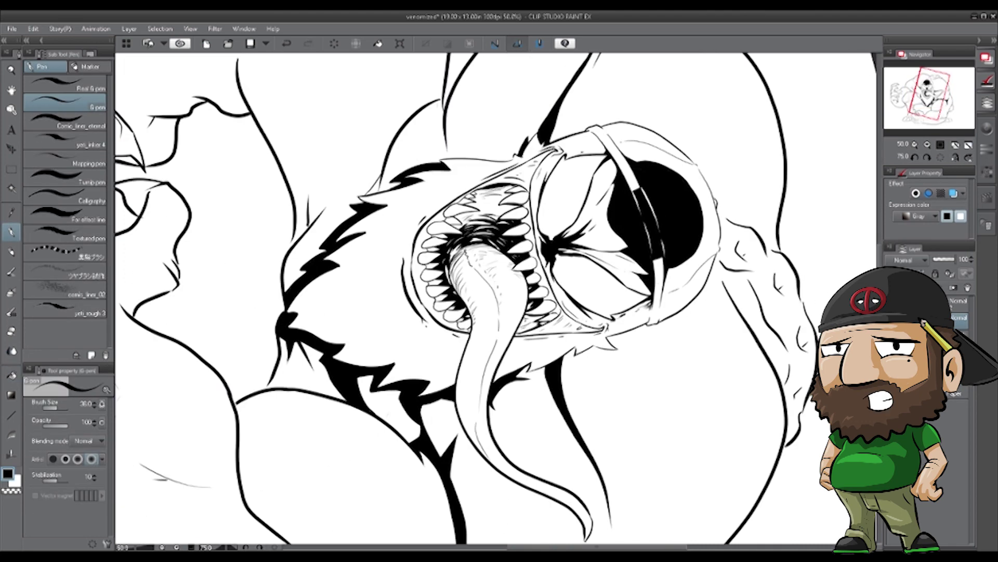
pyautogui.moveTo(314, 386); pyautogui.dragTo(533, 497)
pyautogui.moveTo(577, 269); pyautogui.dragTo(577, 300)
pyautogui.press('g')
pyautogui.click(580, 297)
pyautogui.press('p')
# - Outline jagged shadows inside the bumpy ridge behind the head and fill them with black
pyautogui.moveTo(684, 403); pyautogui.dragTo(688, 551)
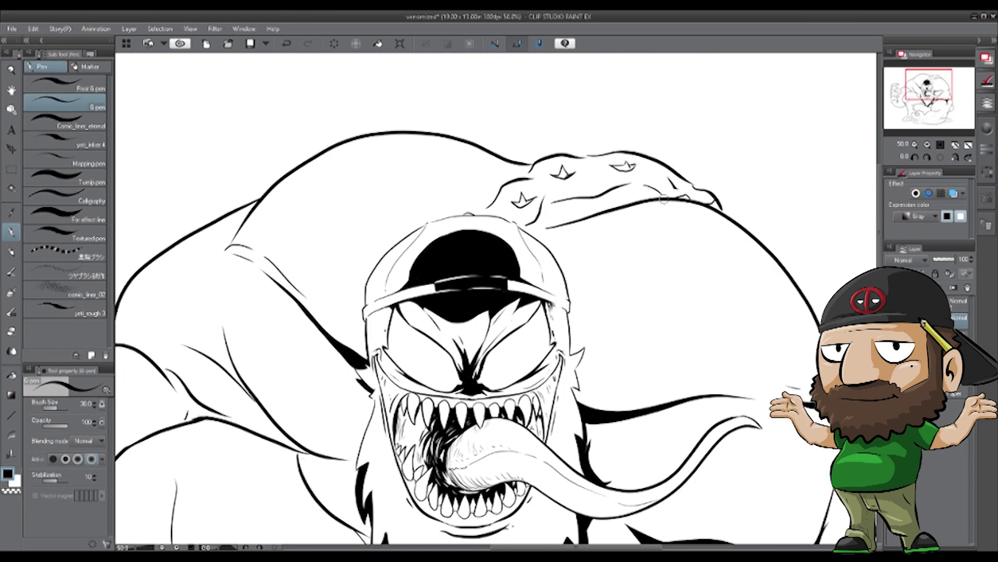
pyautogui.moveTo(639, 189)
pyautogui.mouseDown()
pyautogui.moveTo(649, 180)
pyautogui.moveTo(624, 184)
pyautogui.mouseUp()
pyautogui.moveTo(621, 185)
pyautogui.mouseDown()
pyautogui.moveTo(552, 197)
pyautogui.moveTo(526, 227)
pyautogui.mouseUp()
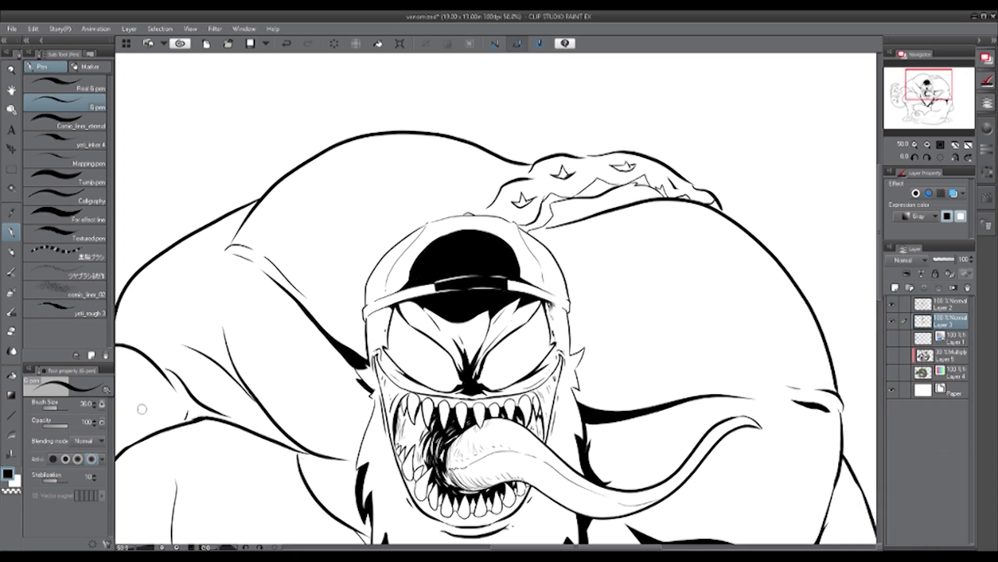
pyautogui.click(11, 375)
pyautogui.click(544, 214)
pyautogui.click(598, 187)
pyautogui.click(644, 181)
pyautogui.click(692, 195)
pyautogui.press('p')
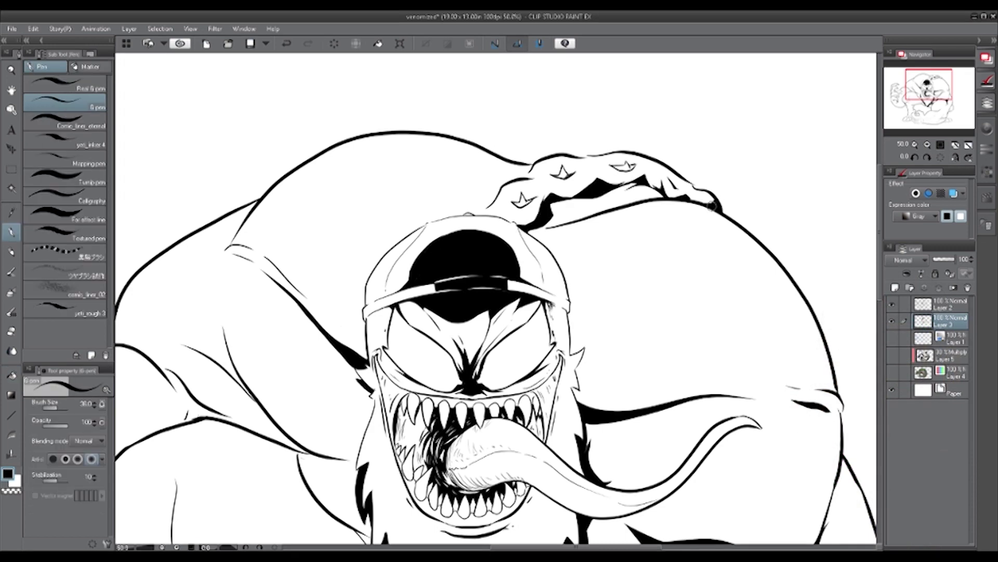
# - Outline a shadow strip along the ridge's lower edge and fill it and the small star-shaped spikes with black
pyautogui.moveTo(549, 203); pyautogui.dragTo(648, 188)
pyautogui.click(12, 375)
pyautogui.click(598, 210)
pyautogui.click(12, 233)
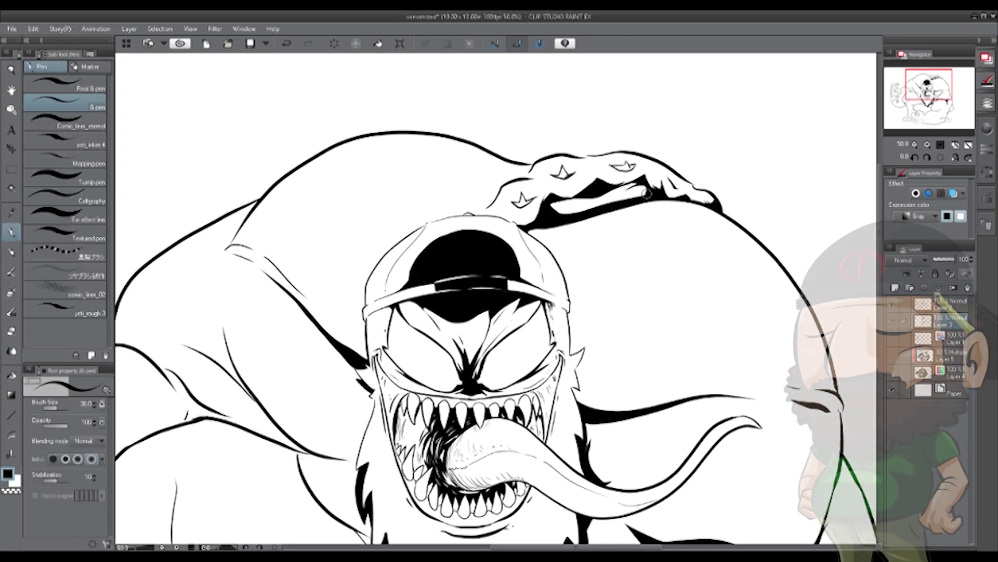
pyautogui.click(11, 376)
pyautogui.click(524, 202)
pyautogui.click(563, 174)
# - Add fine hatching at both ends of the white highlight inside the bumpy ridge
pyautogui.click(12, 233)
pyautogui.moveTo(645, 186); pyautogui.dragTo(643, 195)
pyautogui.moveTo(639, 186); pyautogui.dragTo(636, 196)
pyautogui.moveTo(633, 186); pyautogui.dragTo(622, 195)
pyautogui.moveTo(554, 203); pyautogui.dragTo(558, 210)
pyautogui.moveTo(560, 202); pyautogui.dragTo(564, 208)
# - Outline cast shadows behind the cap's top and side, and fill the gaps between cap, ridge and neck with black
pyautogui.moveTo(523, 168); pyautogui.dragTo(441, 218)
pyautogui.moveTo(364, 281); pyautogui.dragTo(336, 341)
pyautogui.press('g')
pyautogui.press('p')
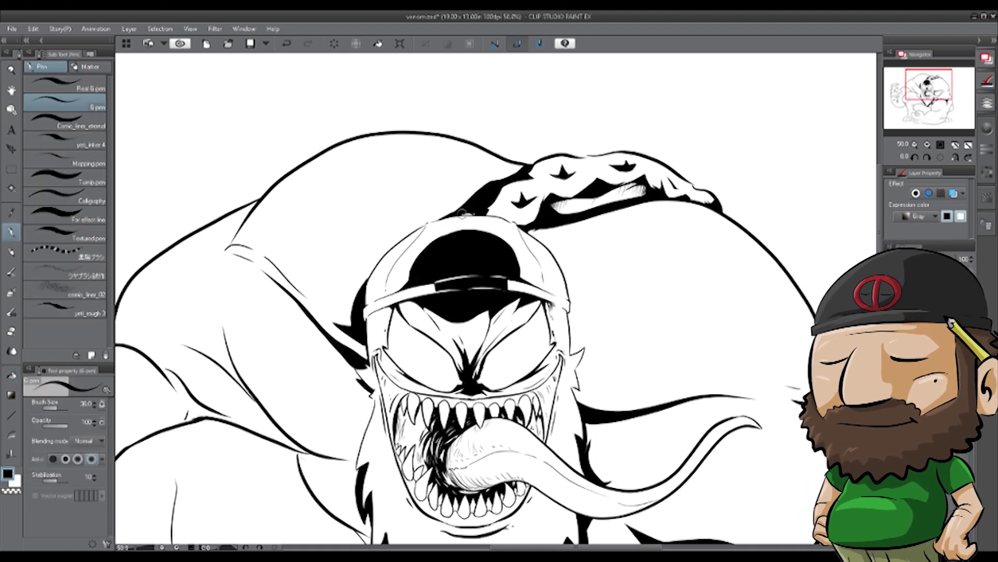
pyautogui.moveTo(540, 210)
pyautogui.mouseDown()
pyautogui.moveTo(513, 283)
pyautogui.moveTo(510, 222)
pyautogui.mouseUp()
pyautogui.press('g')
pyautogui.click(521, 222)
pyautogui.press('p')
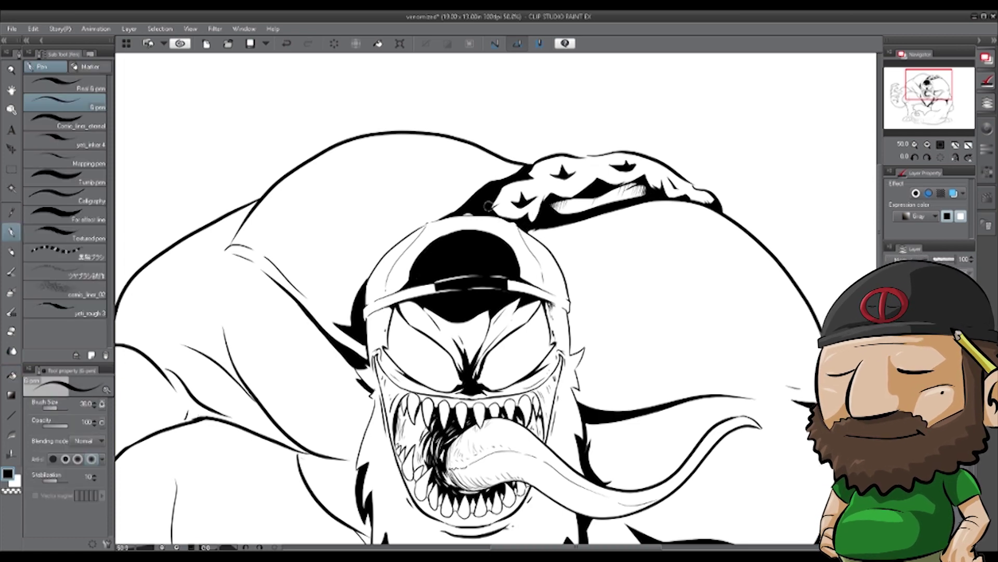
# - Add black wedge shadows to the neck, the chest folds beside the beard and the crease below the beard's tip
pyautogui.moveTo(341, 326); pyautogui.dragTo(322, 310)
pyautogui.moveTo(730, 348); pyautogui.dragTo(822, 178)
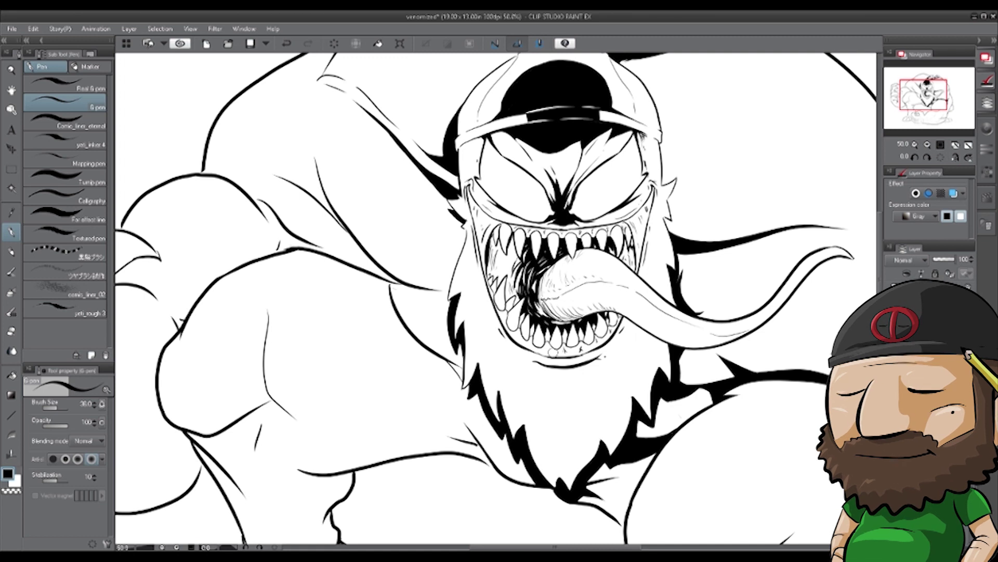
pyautogui.moveTo(391, 285); pyautogui.dragTo(397, 311)
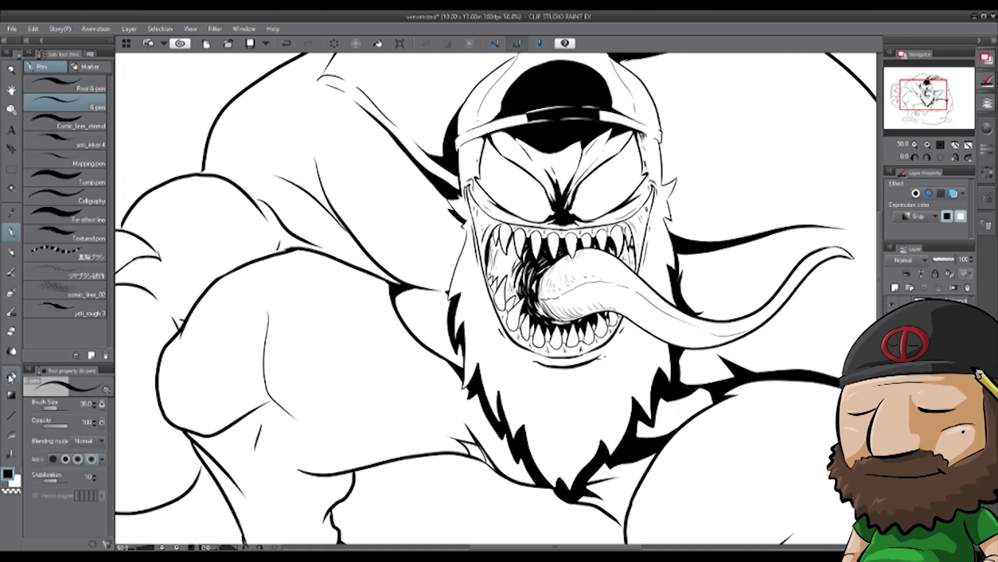
pyautogui.scroll(-3, 507, 409)
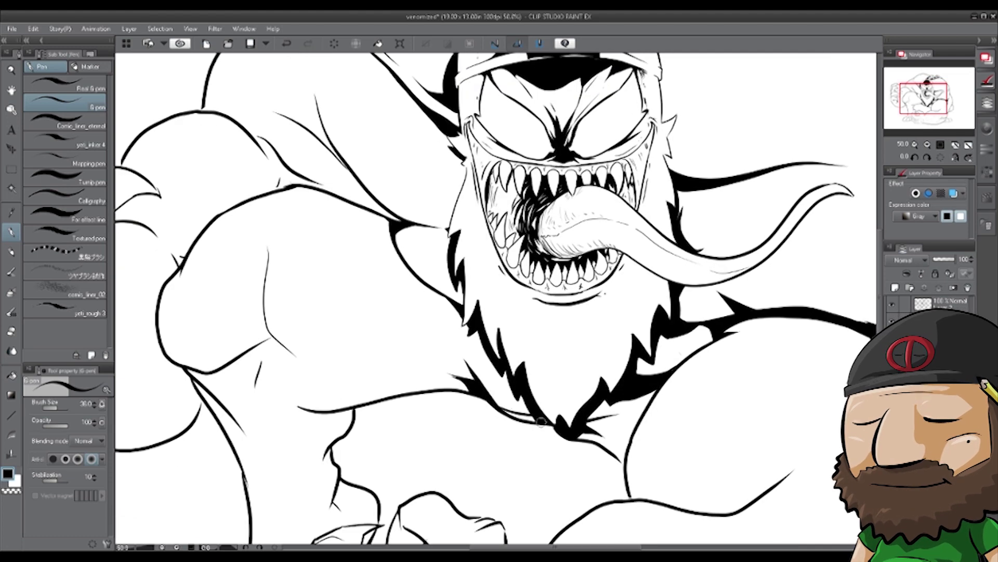
pyautogui.moveTo(589, 440); pyautogui.dragTo(624, 461)
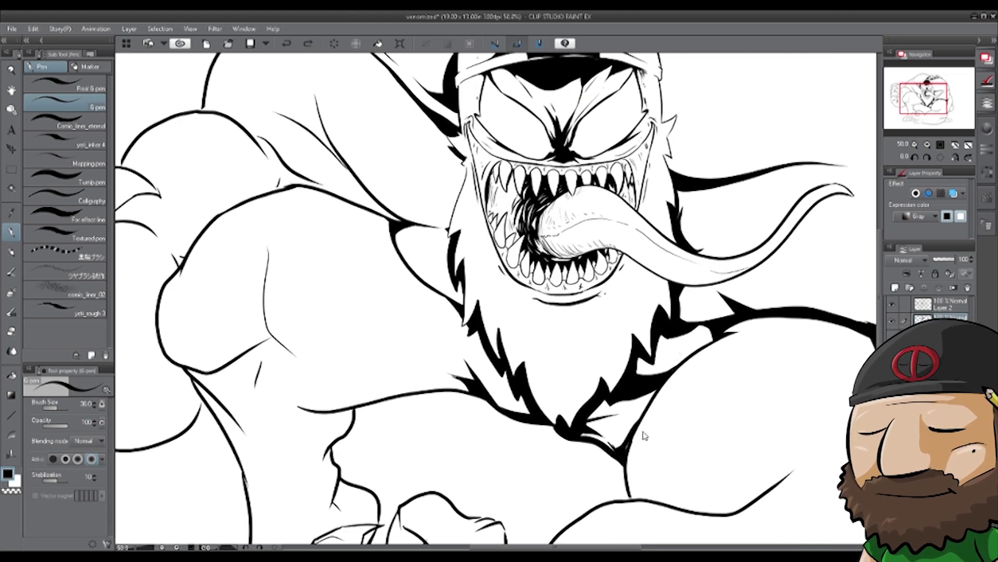
# - Thicken the armpit shadow of the large arm with spiked wedges and fine hatching
pyautogui.moveTo(624, 312); pyautogui.dragTo(505, 355)
pyautogui.moveTo(778, 363)
pyautogui.mouseDown()
pyautogui.moveTo(793, 340)
pyautogui.moveTo(786, 345)
pyautogui.mouseUp()
pyautogui.moveTo(555, 500); pyautogui.dragTo(535, 208)
pyautogui.moveTo(535, 357); pyautogui.dragTo(553, 391)
pyautogui.moveTo(771, 194); pyautogui.dragTo(799, 238)
pyautogui.press('g')
pyautogui.press('p')
pyautogui.moveTo(762, 175); pyautogui.dragTo(797, 232)
# - Outline a curved shadow under the biceps, fill it with black and add a small spike below it
pyautogui.moveTo(510, 249)
pyautogui.mouseDown()
pyautogui.moveTo(583, 276)
pyautogui.moveTo(673, 258)
pyautogui.mouseUp()
pyautogui.press('g')
pyautogui.click(645, 275)
pyautogui.press('p')
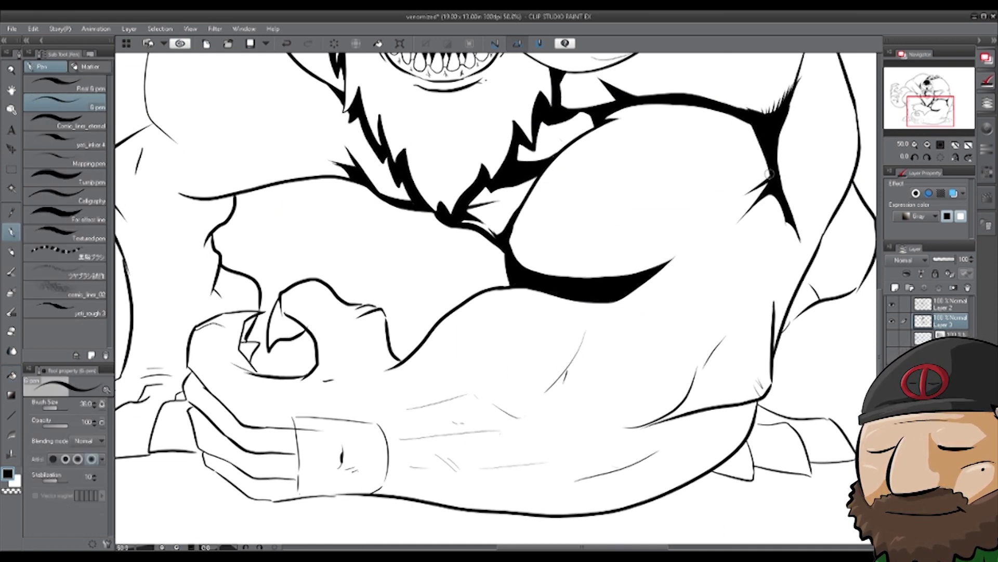
pyautogui.hotkey('ctrl', 'z')
pyautogui.moveTo(607, 301); pyautogui.dragTo(629, 315)
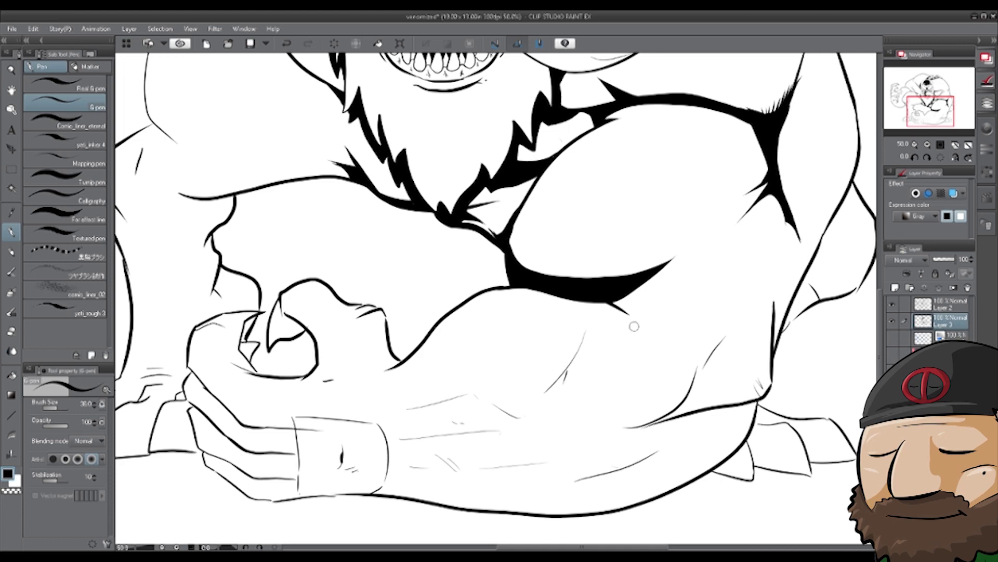
# - Ink tapered black shadows at the elbow and along the upper arm's back edge
pyautogui.moveTo(729, 411); pyautogui.dragTo(770, 383)
pyautogui.moveTo(807, 259); pyautogui.dragTo(775, 350)
pyautogui.moveTo(785, 309); pyautogui.dragTo(776, 330)
# - Outline a jagged shadow along the underside of the forearm from elbow to wristband and fill it with black
pyautogui.moveTo(697, 482); pyautogui.dragTo(594, 473)
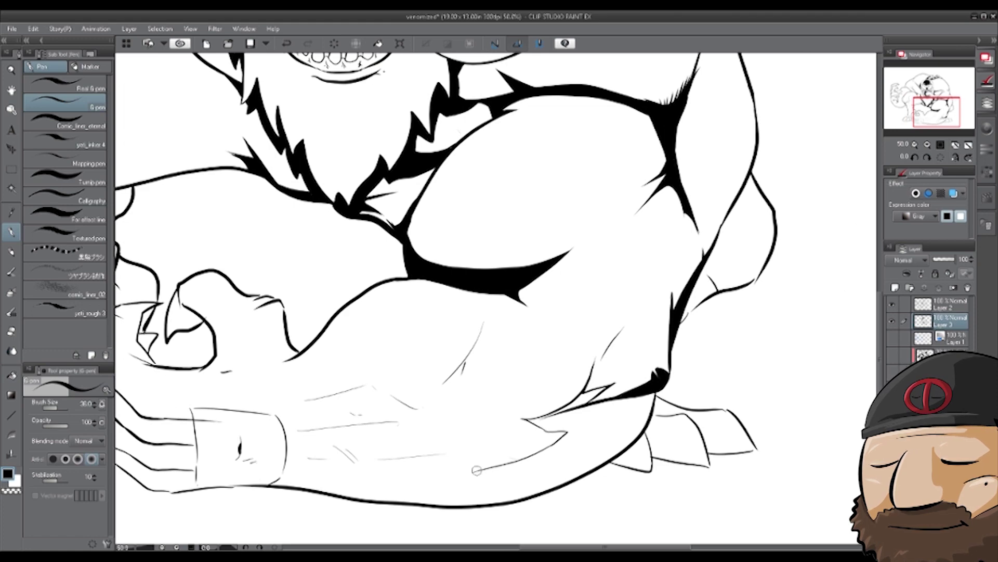
pyautogui.moveTo(476, 470); pyautogui.dragTo(283, 486)
pyautogui.press('g')
pyautogui.click(571, 461)
pyautogui.click(585, 399)
pyautogui.click(307, 487)
# - Thicken the forearm's tendon and muscle lines into tapered black strokes with the canvas rotated
pyautogui.press('p')
pyautogui.click(260, 547)
pyautogui.moveTo(319, 305); pyautogui.dragTo(326, 328)
pyautogui.moveTo(378, 365); pyautogui.dragTo(385, 399)
pyautogui.moveTo(312, 224); pyautogui.dragTo(328, 281)
pyautogui.moveTo(319, 145); pyautogui.dragTo(345, 216)
pyautogui.moveTo(295, 163); pyautogui.dragTo(296, 183)
pyautogui.moveTo(399, 266)
pyautogui.mouseDown()
pyautogui.moveTo(455, 291)
pyautogui.moveTo(434, 286)
pyautogui.mouseUp()
pyautogui.moveTo(348, 140); pyautogui.dragTo(375, 188)
pyautogui.moveTo(375, 221); pyautogui.dragTo(368, 249)
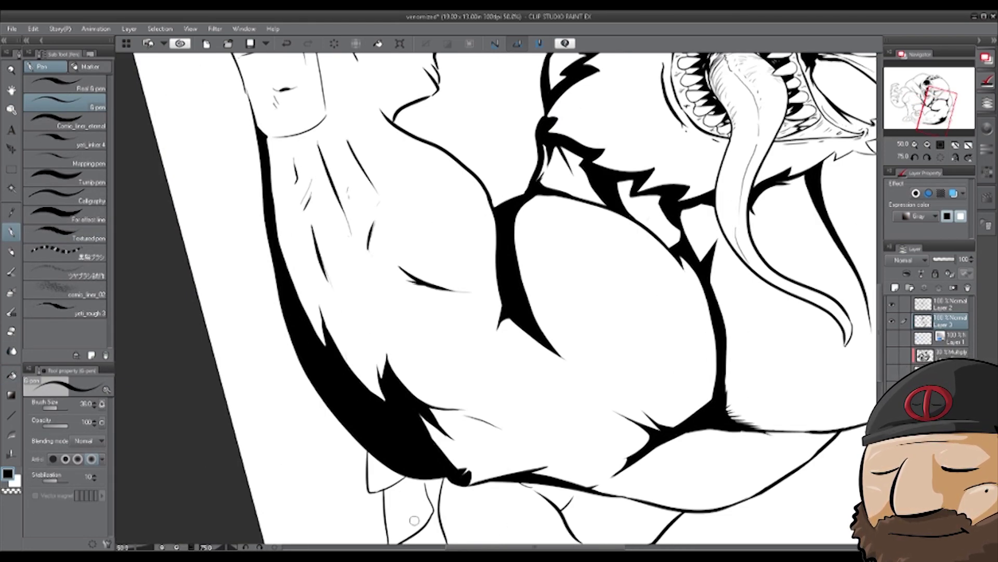
# - Hatch the edges of the forearm's shadow and its muscle lines, from the elbow up to the wristband
pyautogui.press('^')
pyautogui.press('^')
pyautogui.press('^')
pyautogui.moveTo(344, 210); pyautogui.dragTo(348, 201)
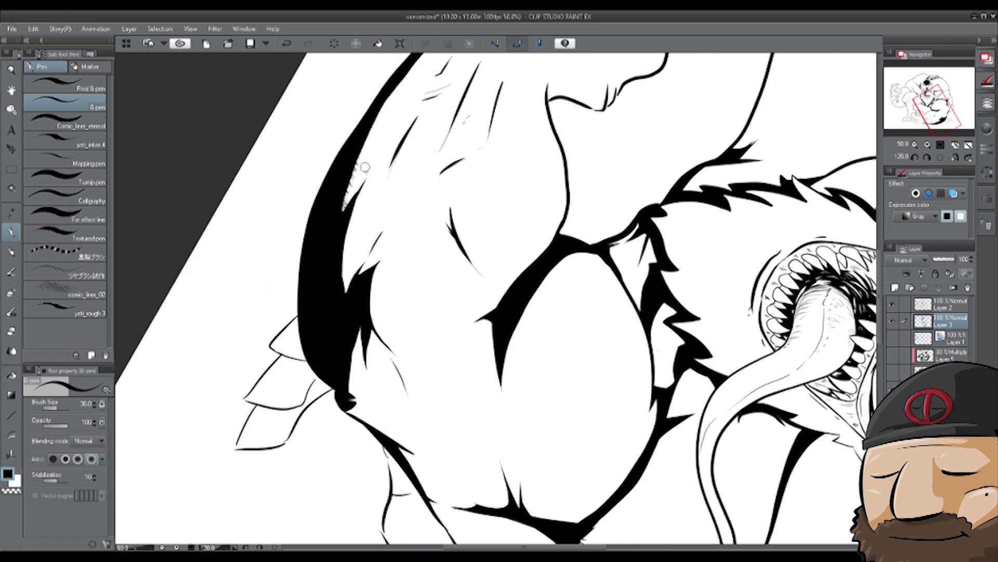
pyautogui.moveTo(367, 348)
pyautogui.mouseDown()
pyautogui.moveTo(391, 358)
pyautogui.moveTo(416, 391)
pyautogui.mouseUp()
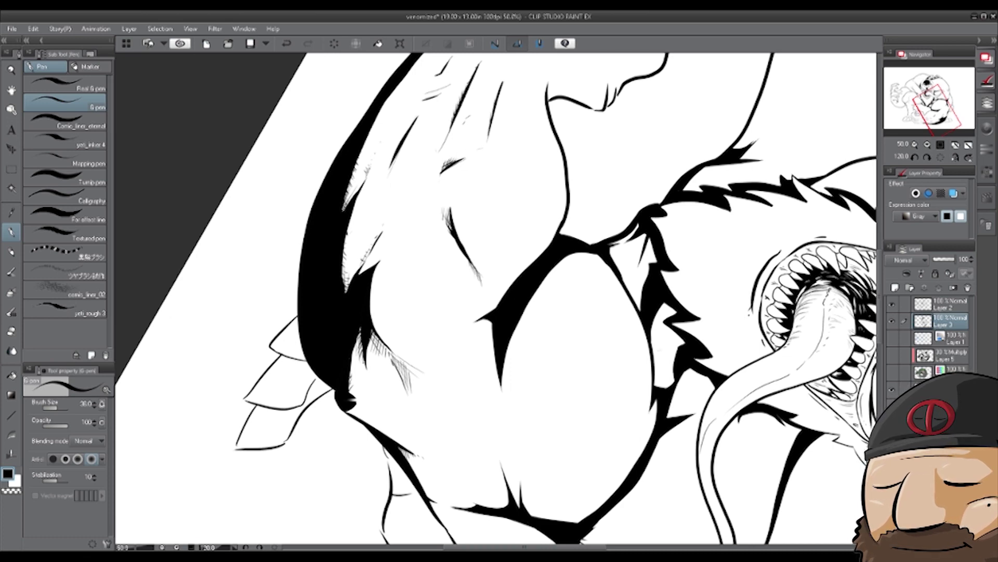
pyautogui.moveTo(937, 111); pyautogui.dragTo(930, 120)
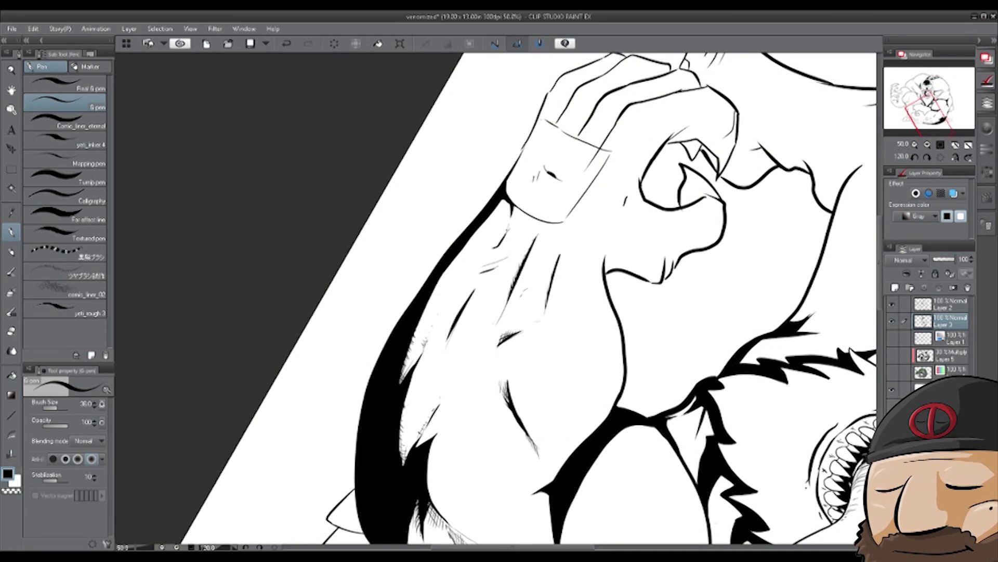
pyautogui.moveTo(487, 228); pyautogui.dragTo(462, 303)
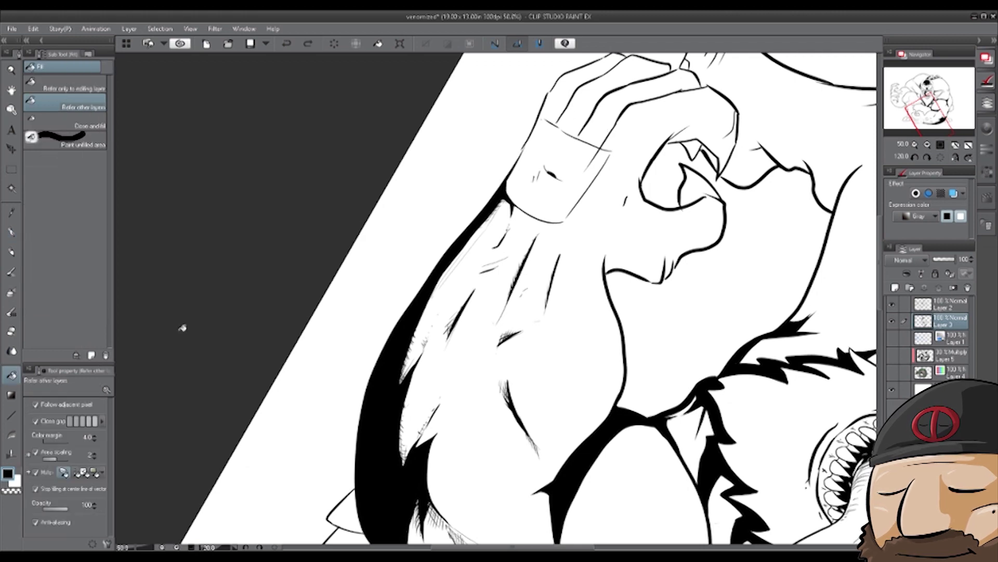
# - Fill the gap behind the fist's claw with black and thicken the shadows between the fingers
pyautogui.click(13, 374)
pyautogui.click(702, 146)
pyautogui.click(728, 291)
pyautogui.hotkey('ctrl', 'z')
pyautogui.click(12, 232)
pyautogui.moveTo(546, 99); pyautogui.dragTo(509, 189)
pyautogui.moveTo(538, 122); pyautogui.dragTo(511, 177)
pyautogui.moveTo(548, 94); pyautogui.dragTo(540, 117)
# - Reset the canvas rotation, outline and fill the lowest finger's shadow, and thicken the upper finger line
pyautogui.click(940, 157)
pyautogui.moveTo(929, 120); pyautogui.dragTo(918, 111)
pyautogui.moveTo(402, 451); pyautogui.dragTo(495, 485)
pyautogui.click(11, 375)
pyautogui.click(470, 483)
pyautogui.click(11, 232)
pyautogui.moveTo(393, 420); pyautogui.dragTo(408, 439)
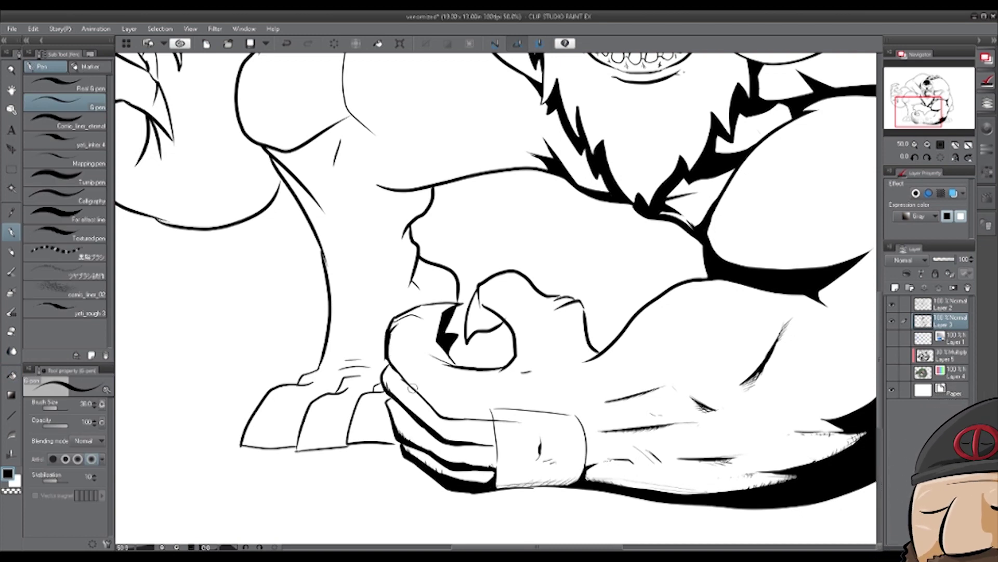
# - Outline shadows beneath the thumb's claw and at the base of the thumb and fill them with black
pyautogui.moveTo(485, 308); pyautogui.dragTo(467, 343)
pyautogui.press('g')
pyautogui.click(488, 320)
pyautogui.press('p')
pyautogui.moveTo(568, 311)
pyautogui.mouseDown()
pyautogui.moveTo(567, 370)
pyautogui.moveTo(547, 371)
pyautogui.mouseUp()
pyautogui.press('g')
pyautogui.click(581, 333)
pyautogui.press('p')
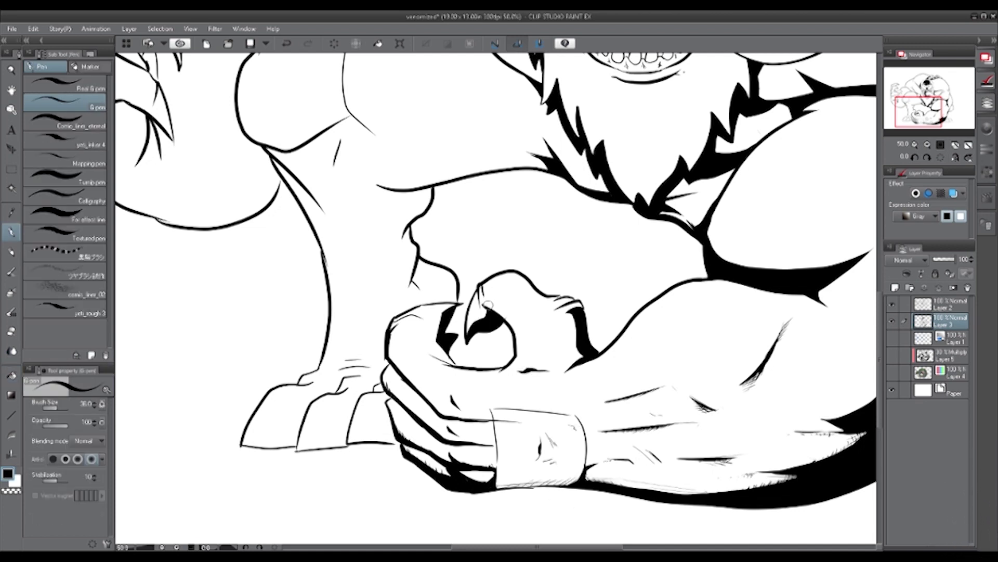
# - Ink black shadows and light hatching along the jagged contour above the lower fist
pyautogui.moveTo(379, 186)
pyautogui.mouseDown()
pyautogui.moveTo(431, 218)
pyautogui.moveTo(416, 276)
pyautogui.moveTo(450, 302)
pyautogui.mouseUp()
pyautogui.moveTo(416, 252); pyautogui.dragTo(419, 286)
pyautogui.moveTo(436, 273); pyautogui.dragTo(456, 307)
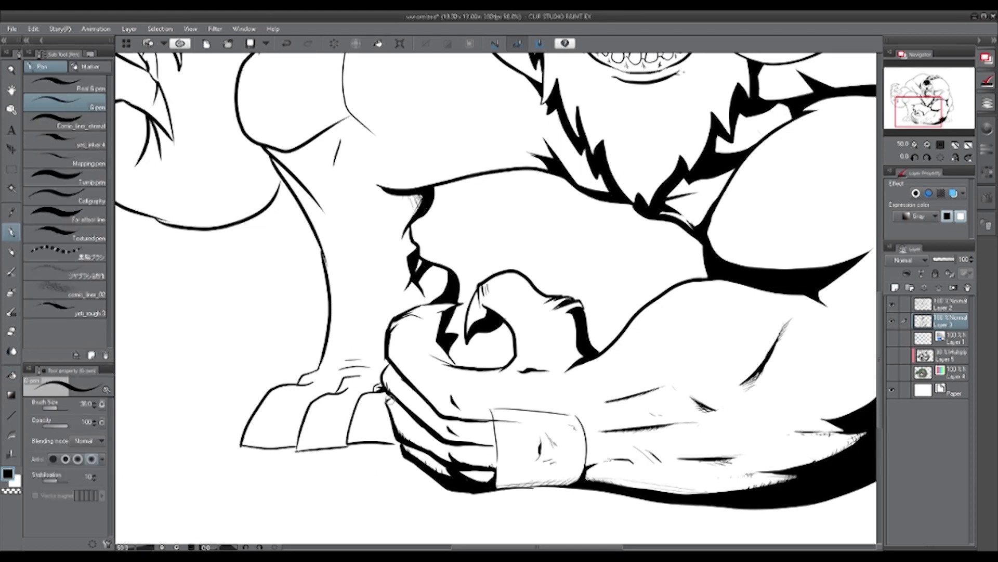
# - Ink black shadows between and beneath the toes and darken the creases on top of the foot
pyautogui.moveTo(378, 396)
pyautogui.mouseDown()
pyautogui.moveTo(367, 441)
pyautogui.moveTo(359, 395)
pyautogui.moveTo(302, 449)
pyautogui.mouseUp()
pyautogui.moveTo(353, 384)
pyautogui.mouseDown()
pyautogui.moveTo(338, 396)
pyautogui.moveTo(323, 391)
pyautogui.moveTo(243, 446)
pyautogui.mouseUp()
pyautogui.moveTo(325, 371); pyautogui.dragTo(303, 385)
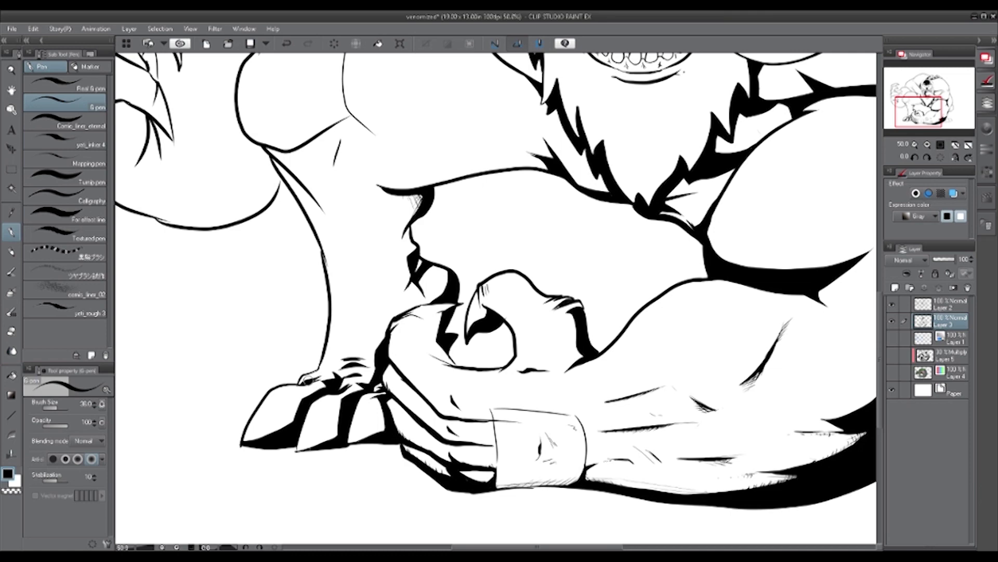
# - Outline the shadows beneath the bent knee and down the shin and fill them with black
pyautogui.click(952, 304)
pyautogui.click(952, 320)
pyautogui.scroll(2, 333, 234)
pyautogui.moveTo(250, 191); pyautogui.dragTo(330, 180)
pyautogui.moveTo(348, 98); pyautogui.dragTo(330, 180)
pyautogui.moveTo(372, 199); pyautogui.dragTo(301, 246)
pyautogui.moveTo(317, 280); pyautogui.dragTo(332, 372)
pyautogui.press('g')
pyautogui.click(305, 265)
pyautogui.click(302, 204)
pyautogui.press('p')
# - Add light hatching along the shin and ink small crease lines around the knee
pyautogui.moveTo(339, 230); pyautogui.dragTo(341, 274)
pyautogui.moveTo(358, 196)
pyautogui.mouseDown()
pyautogui.moveTo(399, 204)
pyautogui.moveTo(341, 238)
pyautogui.mouseUp()
pyautogui.moveTo(318, 279)
pyautogui.mouseDown()
pyautogui.moveTo(332, 295)
pyautogui.moveTo(323, 301)
pyautogui.mouseUp()
pyautogui.moveTo(327, 289); pyautogui.dragTo(331, 312)
pyautogui.moveTo(333, 299); pyautogui.dragTo(337, 324)
pyautogui.moveTo(321, 431); pyautogui.dragTo(334, 433)
pyautogui.moveTo(403, 311); pyautogui.dragTo(401, 330)
pyautogui.moveTo(258, 180); pyautogui.dragTo(285, 190)
# - Outline the shadows between the thigh and the beard and fill them with black
pyautogui.moveTo(529, 250); pyautogui.dragTo(622, 386)
pyautogui.moveTo(621, 285)
pyautogui.mouseDown()
pyautogui.moveTo(544, 339)
pyautogui.moveTo(638, 345)
pyautogui.mouseUp()
pyautogui.hotkey('ctrl', 'z')
pyautogui.moveTo(544, 339); pyautogui.dragTo(633, 338)
pyautogui.moveTo(633, 338); pyautogui.dragTo(651, 324)
pyautogui.press('g')
pyautogui.click(609, 318)
pyautogui.press('p')
pyautogui.moveTo(569, 228); pyautogui.dragTo(623, 282)
pyautogui.press('g')
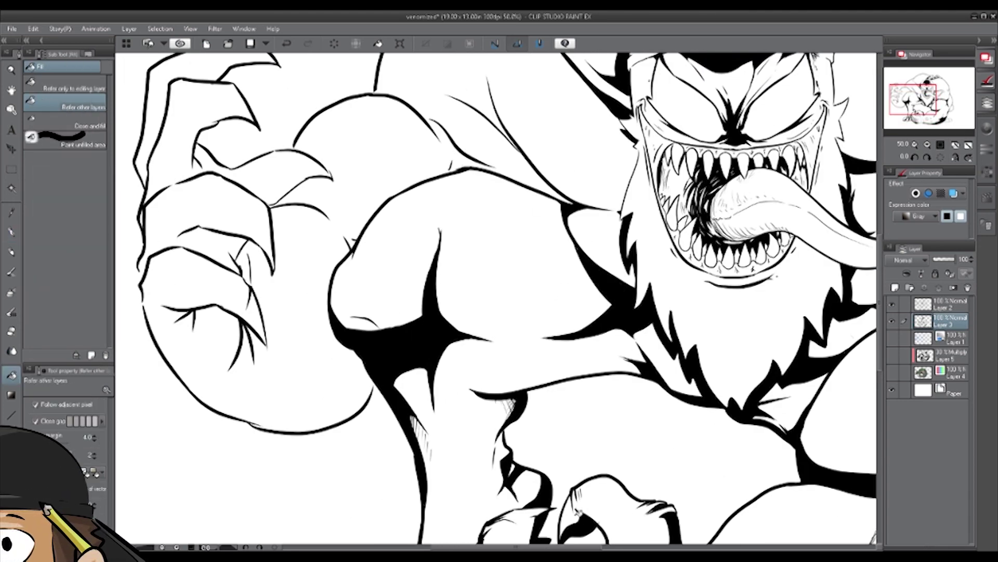
pyautogui.click(604, 269)
# - Fill the shadows beneath the raised arm's muscles, where it meets the thigh, with black
pyautogui.hotkey('ctrl', '-')
pyautogui.hotkey('ctrl', '-')
pyautogui.hotkey('ctrl', '-')
pyautogui.hotkey('ctrl', '-')
pyautogui.hotkey('ctrl', '+')
pyautogui.hotkey('ctrl', '+')
pyautogui.hotkey('ctrl', '+')
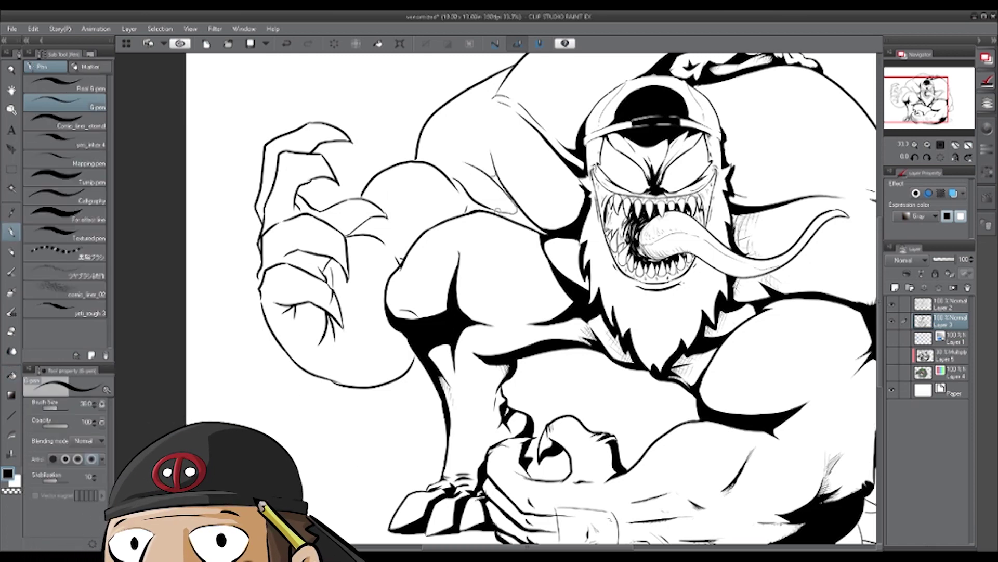
pyautogui.press('g')
pyautogui.click(512, 211)
pyautogui.press('p')
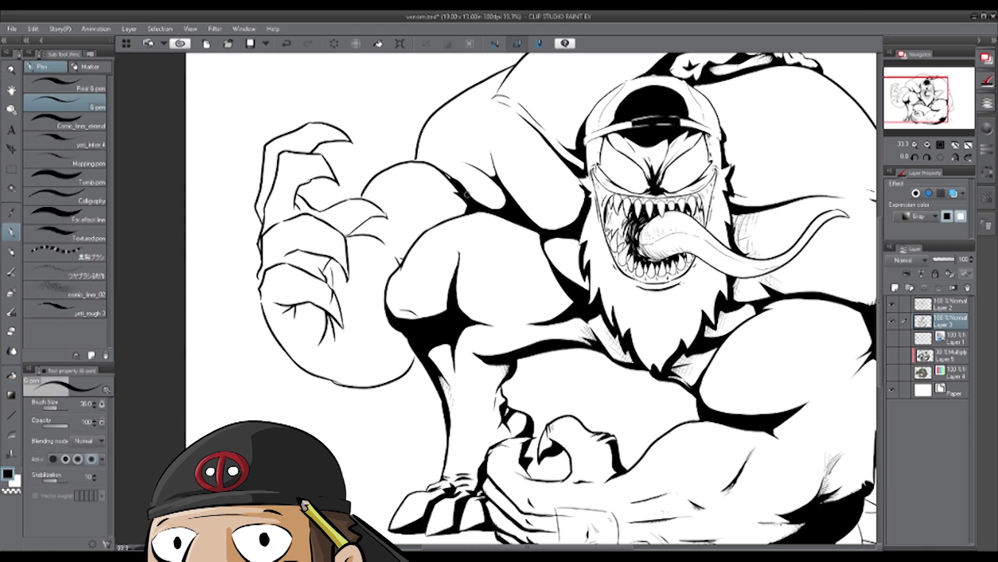
# - Outline and fill black shadows beneath the claw and bent finger of the raised hand
pyautogui.moveTo(312, 212); pyautogui.dragTo(385, 215)
pyautogui.press('g')
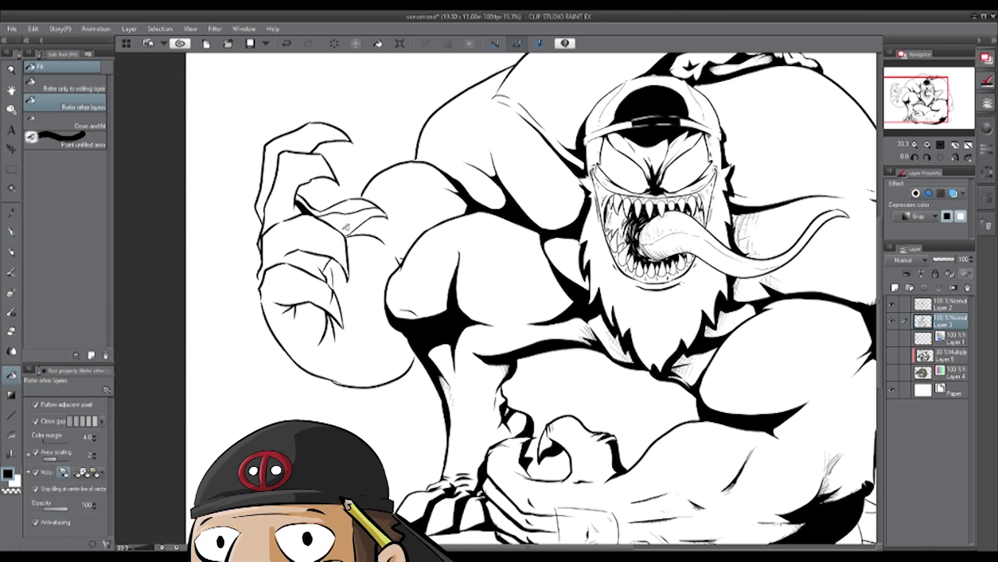
pyautogui.click(345, 222)
pyautogui.press('p')
pyautogui.moveTo(285, 254); pyautogui.dragTo(266, 267)
pyautogui.press('g')
pyautogui.click(307, 262)
pyautogui.press('p')
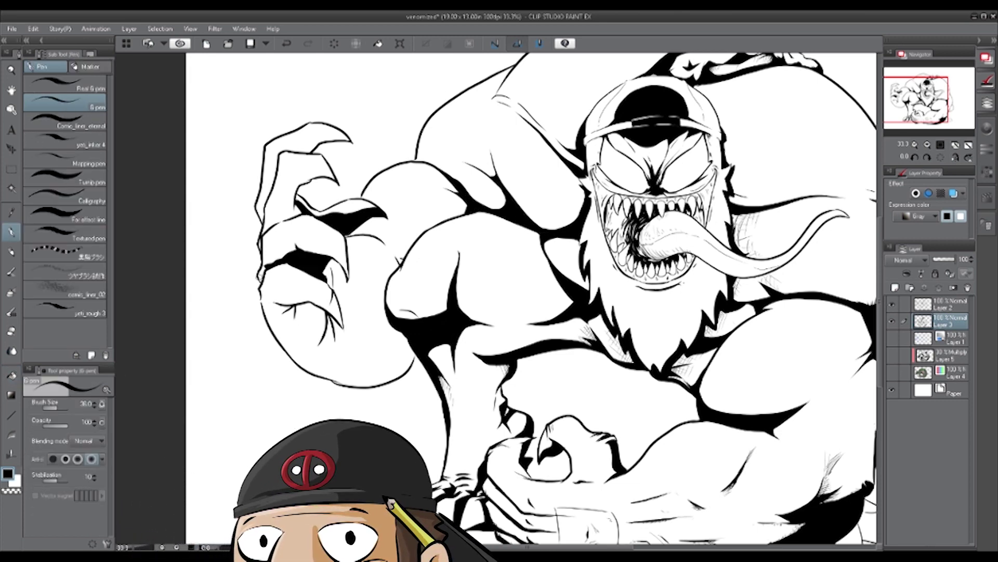
# - Thicken the raised hand's finger contours and fill the shadow around its lowest claw with black
pyautogui.moveTo(300, 184); pyautogui.dragTo(333, 179)
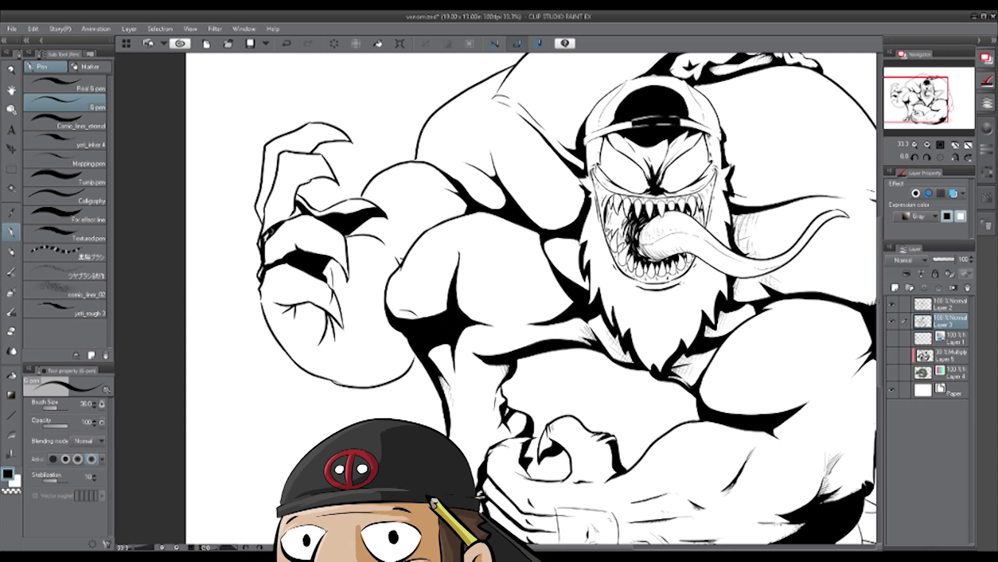
pyautogui.moveTo(264, 247); pyautogui.dragTo(291, 221)
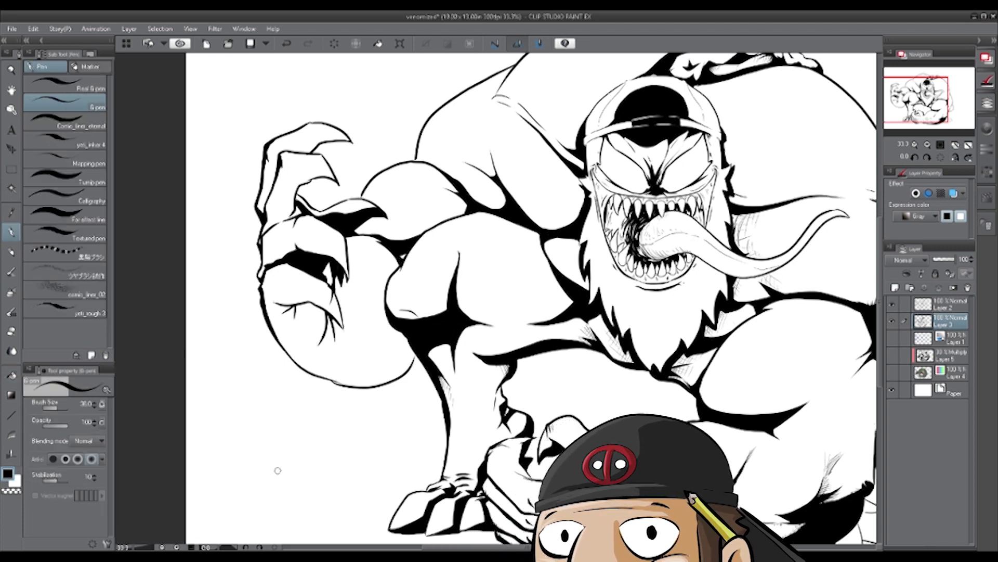
pyautogui.press('g')
pyautogui.click(311, 309)
pyautogui.press('p')
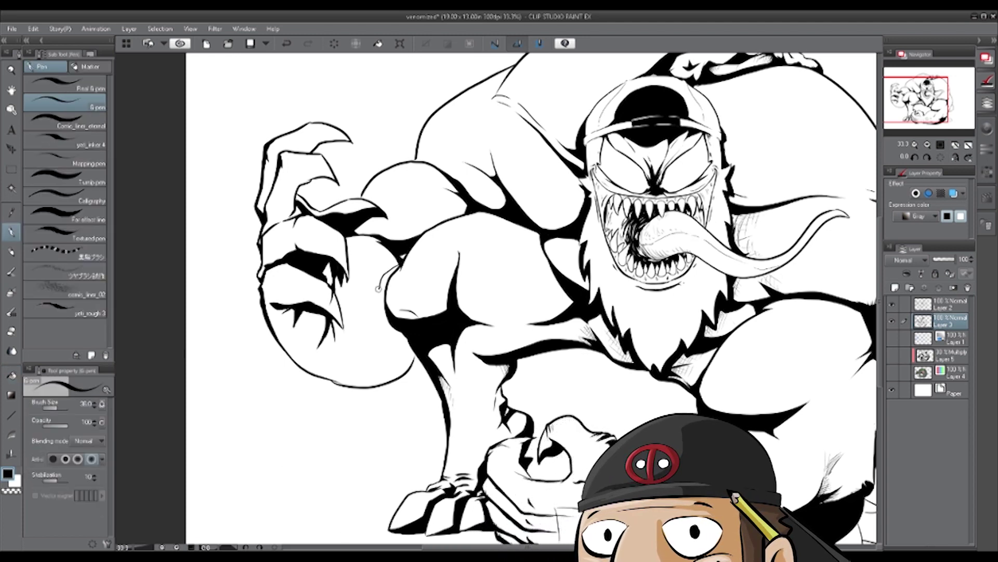
# - Outline a thick curved shadow along the underside of the raised hand and fill it with black
pyautogui.moveTo(268, 308); pyautogui.dragTo(383, 346)
pyautogui.moveTo(358, 293); pyautogui.dragTo(384, 343)
pyautogui.press('g')
pyautogui.click(398, 353)
pyautogui.press('p')
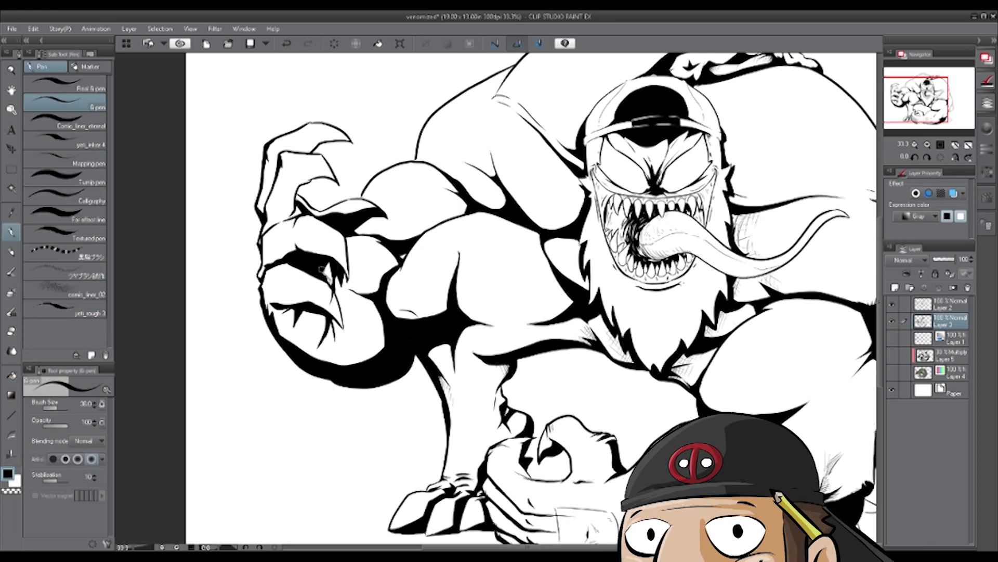
# - Add fine hatching across the raised hand's palm, the forearm and the upper arm
pyautogui.moveTo(350, 285)
pyautogui.mouseDown()
pyautogui.moveTo(379, 284)
pyautogui.moveTo(369, 282)
pyautogui.moveTo(383, 333)
pyautogui.moveTo(333, 360)
pyautogui.moveTo(285, 335)
pyautogui.moveTo(297, 331)
pyautogui.mouseUp()
pyautogui.moveTo(301, 313); pyautogui.dragTo(326, 323)
pyautogui.moveTo(461, 198); pyautogui.dragTo(464, 212)
pyautogui.moveTo(436, 201)
pyautogui.mouseDown()
pyautogui.moveTo(440, 215)
pyautogui.moveTo(406, 237)
pyautogui.mouseUp()
pyautogui.moveTo(372, 218)
pyautogui.mouseDown()
pyautogui.moveTo(362, 232)
pyautogui.moveTo(386, 234)
pyautogui.mouseUp()
pyautogui.moveTo(446, 199)
pyautogui.mouseDown()
pyautogui.moveTo(466, 206)
pyautogui.moveTo(482, 196)
pyautogui.mouseUp()
pyautogui.moveTo(502, 193); pyautogui.dragTo(490, 206)
pyautogui.moveTo(487, 149); pyautogui.dragTo(492, 172)
pyautogui.moveTo(475, 167); pyautogui.dragTo(496, 164)
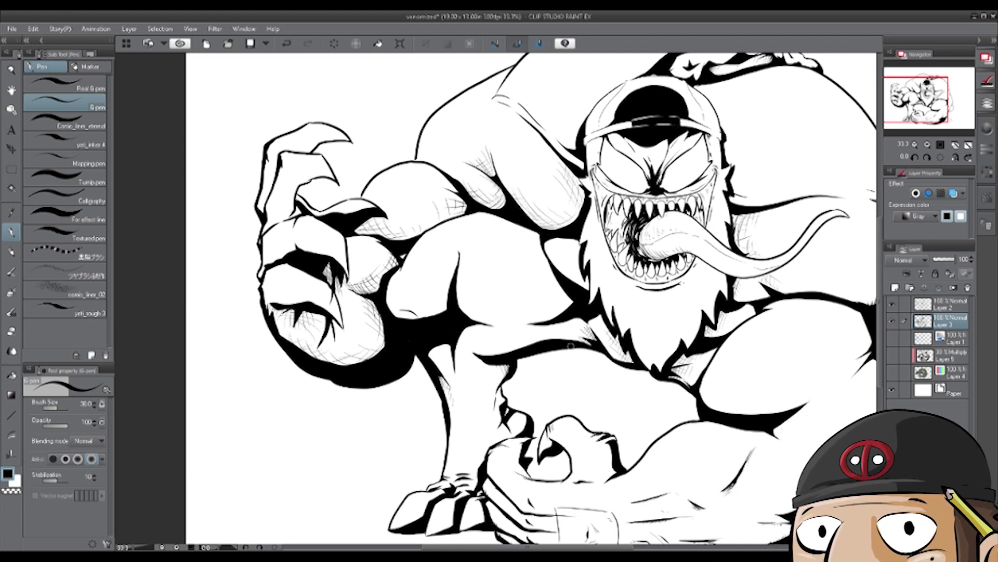
# - Cross-hatch the lower edge of the thigh and the rounded knee
pyautogui.moveTo(462, 292); pyautogui.dragTo(477, 319)
pyautogui.moveTo(474, 302)
pyautogui.mouseDown()
pyautogui.moveTo(492, 321)
pyautogui.moveTo(512, 324)
pyautogui.mouseUp()
pyautogui.moveTo(536, 302); pyautogui.dragTo(544, 319)
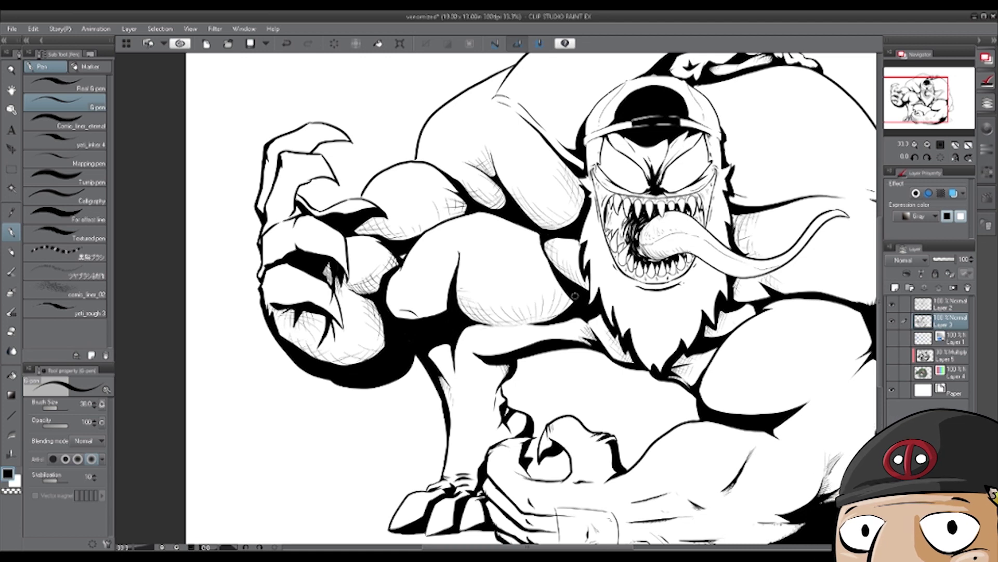
pyautogui.moveTo(554, 285); pyautogui.dragTo(570, 304)
pyautogui.moveTo(464, 307); pyautogui.dragTo(520, 314)
pyautogui.moveTo(445, 287); pyautogui.dragTo(432, 313)
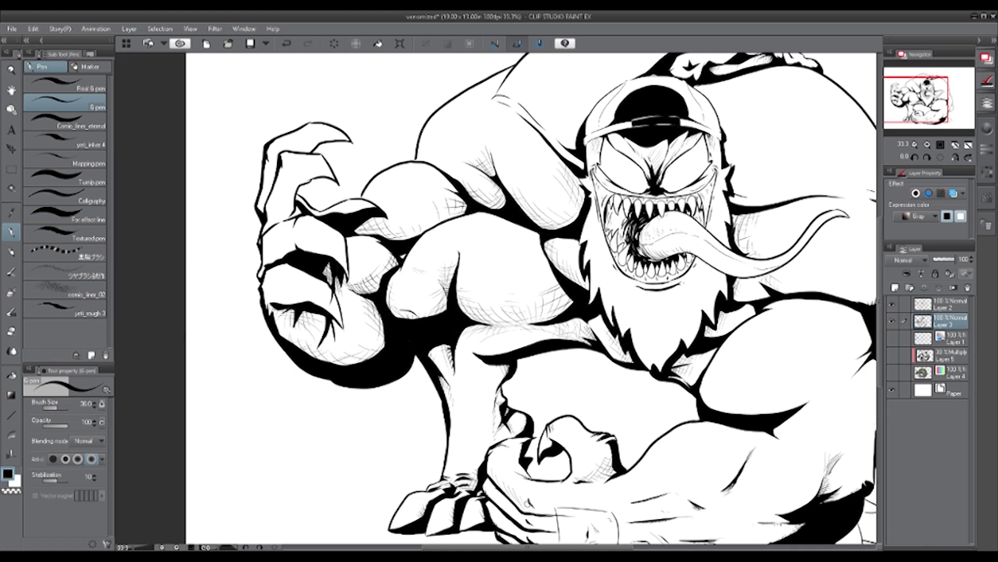
# - Add fine hatching around the foreground arm's shoulder and biceps near the tongue
pyautogui.moveTo(914, 100); pyautogui.dragTo(916, 111)
pyautogui.moveTo(685, 269); pyautogui.dragTo(701, 294)
pyautogui.moveTo(848, 222); pyautogui.dragTo(832, 239)
pyautogui.moveTo(832, 239); pyautogui.dragTo(804, 258)
pyautogui.moveTo(847, 210); pyautogui.dragTo(831, 230)
pyautogui.moveTo(840, 199); pyautogui.dragTo(812, 197)
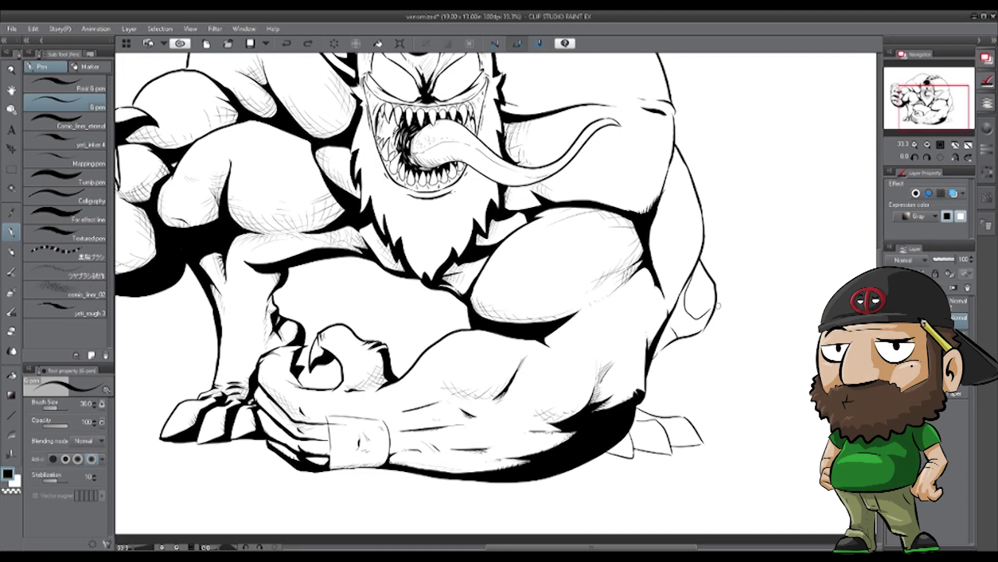
# - Fill the rear leg's and toes' shadows with black and hatch the foreground arm's inner elbow
pyautogui.press('g')
pyautogui.press('p')
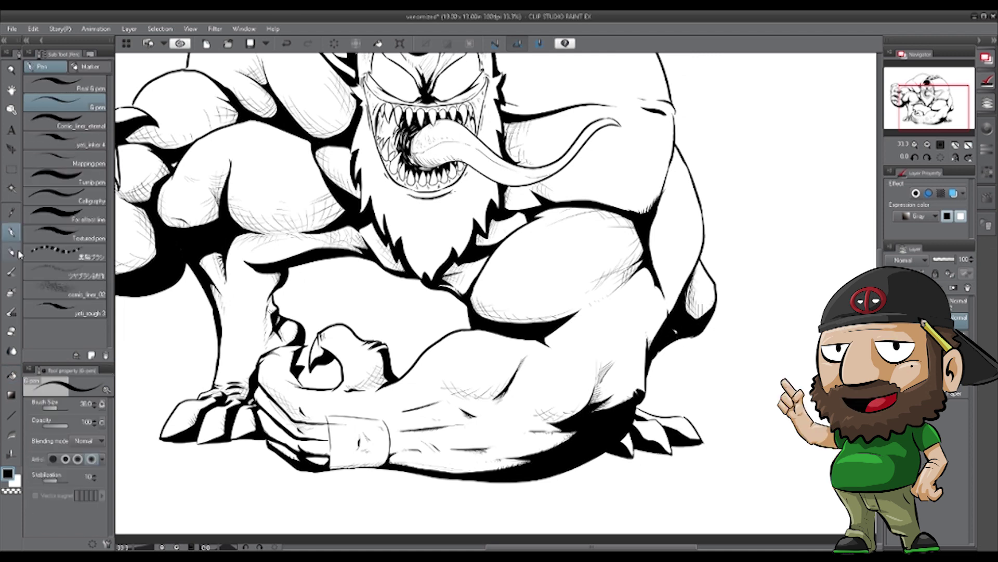
pyautogui.moveTo(640, 270); pyautogui.dragTo(661, 296)
pyautogui.moveTo(623, 268); pyautogui.dragTo(646, 297)
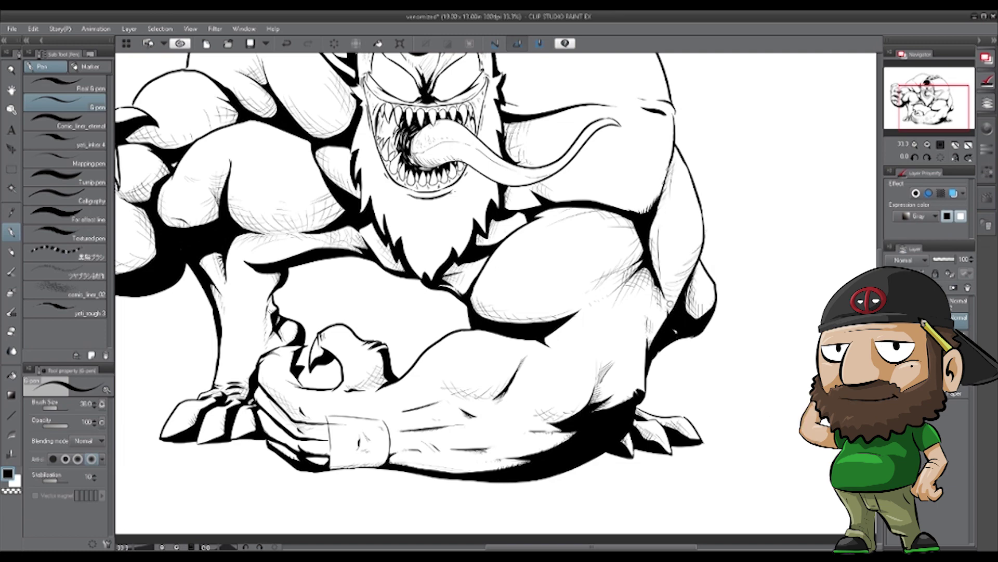
# - Cross-hatch the large foreground shoulder beside the cap and along its outer edge
pyautogui.scroll(3, 494, 291)
pyautogui.moveTo(480, 168); pyautogui.dragTo(501, 191)
pyautogui.moveTo(488, 153); pyautogui.dragTo(527, 185)
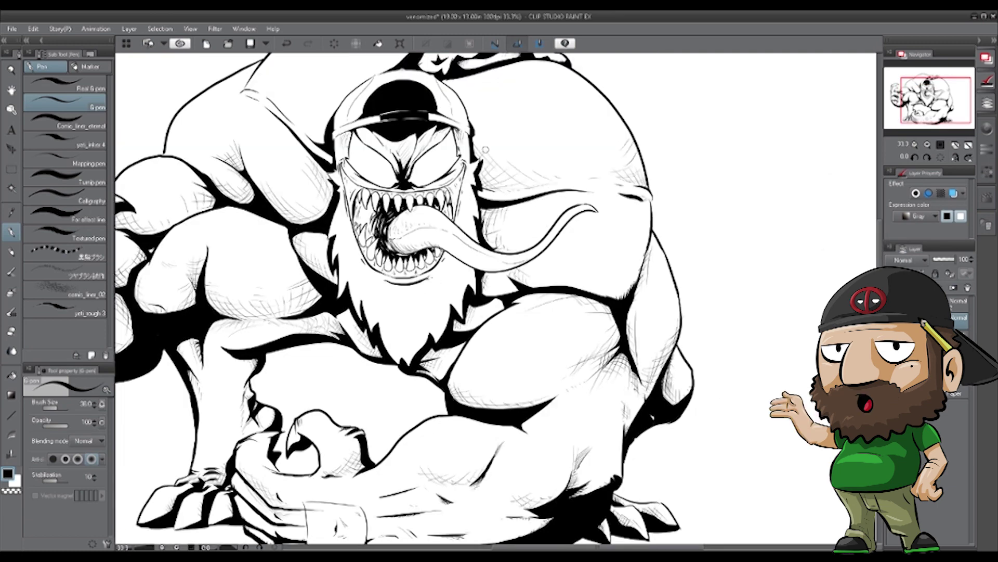
pyautogui.moveTo(637, 201); pyautogui.dragTo(646, 259)
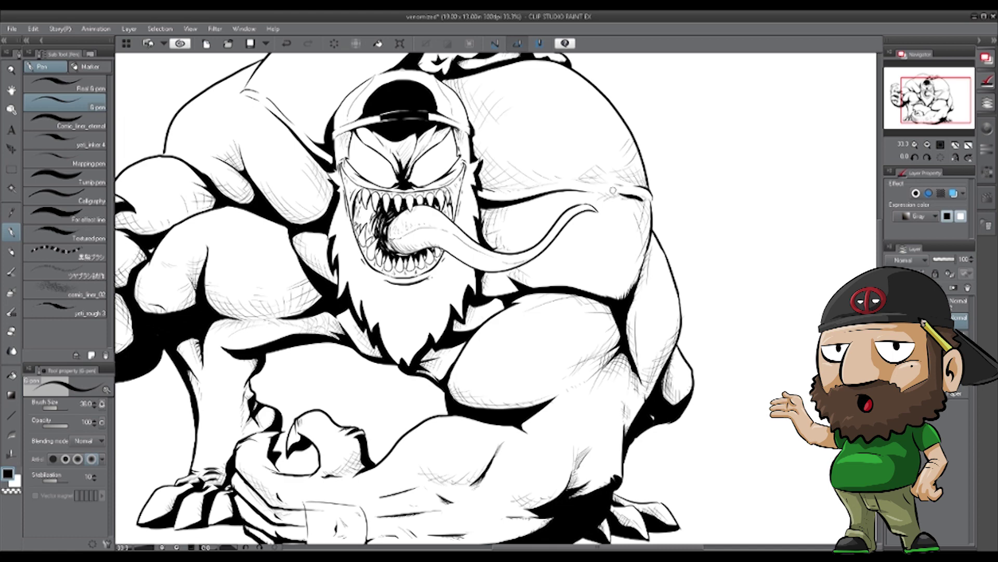
# - Cross-hatch the upper back and the raised arm's shoulder behind the head
pyautogui.moveTo(338, 156); pyautogui.dragTo(589, 282)
pyautogui.moveTo(506, 209); pyautogui.dragTo(519, 229)
pyautogui.moveTo(523, 210); pyautogui.dragTo(546, 251)
pyautogui.moveTo(564, 229); pyautogui.dragTo(574, 256)
pyautogui.moveTo(499, 205); pyautogui.dragTo(535, 225)
pyautogui.moveTo(540, 240); pyautogui.dragTo(572, 250)
pyautogui.moveTo(601, 197); pyautogui.dragTo(632, 200)
pyautogui.moveTo(633, 183); pyautogui.dragTo(669, 167)
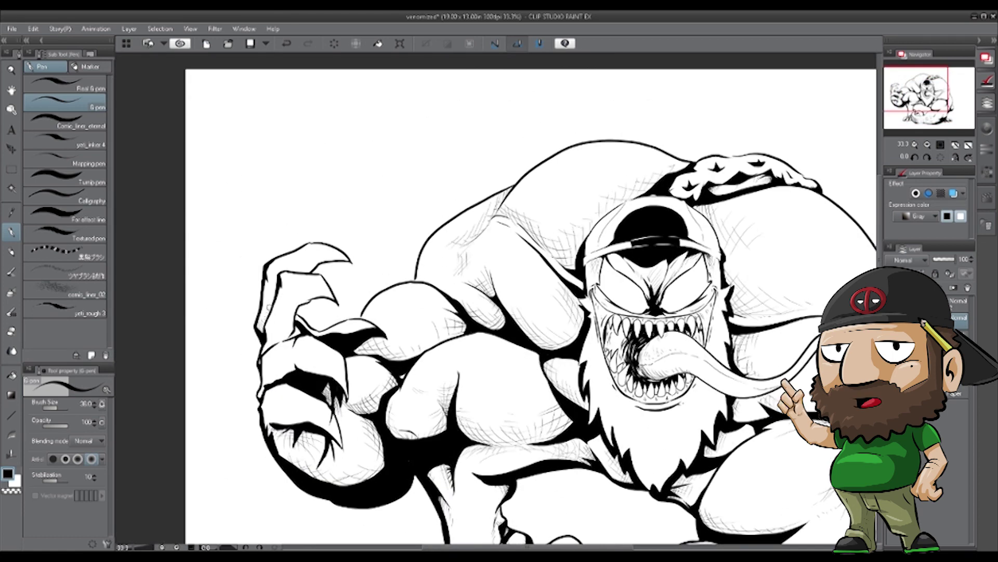
# - Hatch the raised hand's fingers and ink a jagged black shadow beneath the lower lip
pyautogui.moveTo(292, 319); pyautogui.dragTo(280, 334)
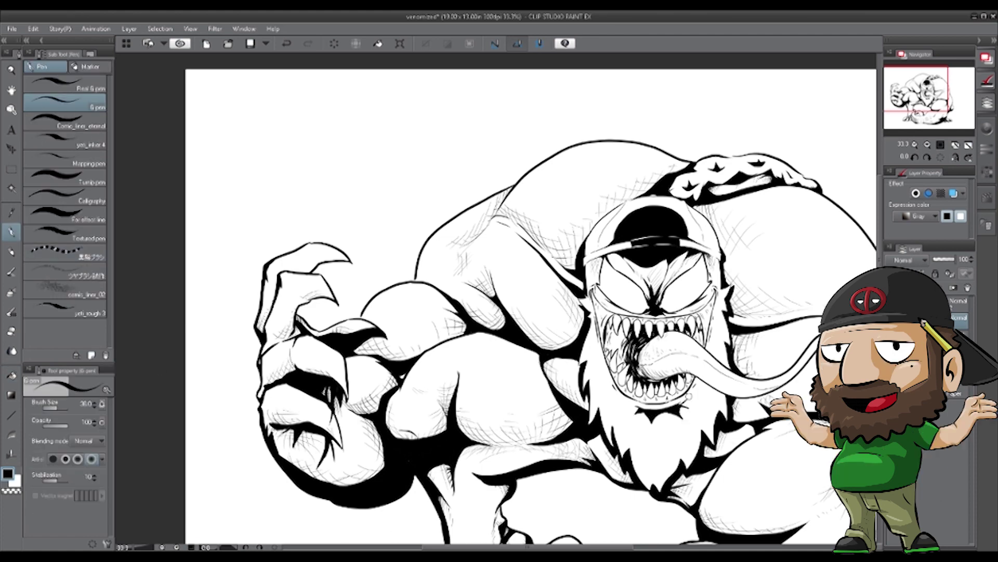
pyautogui.moveTo(397, 445)
pyautogui.mouseDown()
pyautogui.moveTo(262, 229)
pyautogui.moveTo(369, 416)
pyautogui.mouseUp()
pyautogui.moveTo(646, 157); pyautogui.dragTo(656, 168)
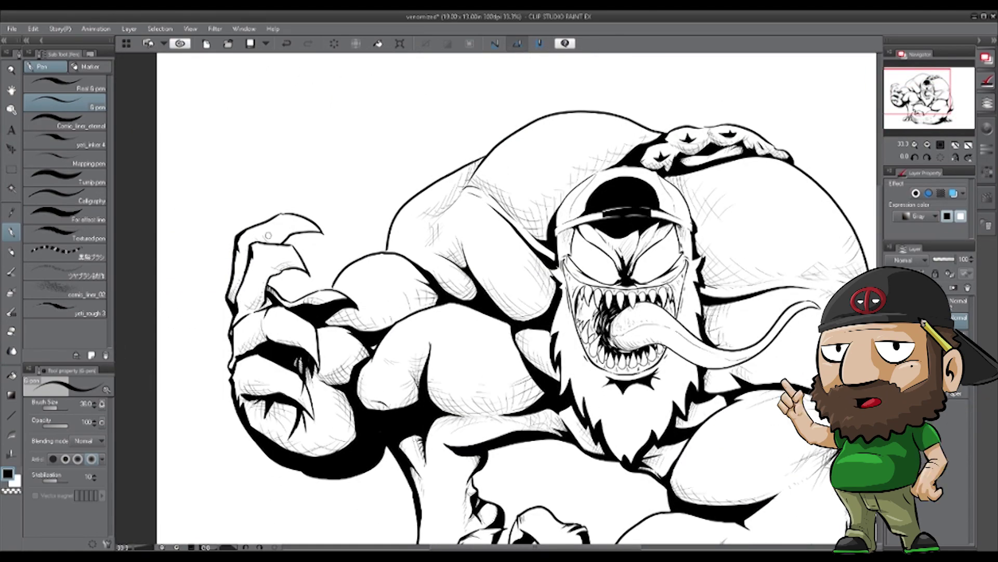
# - Save the drawing and switch to the color layer beneath the ink layers
pyautogui.moveTo(226, 468); pyautogui.dragTo(138, 366)
pyautogui.hotkey('ctrl', '-')
pyautogui.hotkey('ctrl', 's')
pyautogui.click(958, 334)
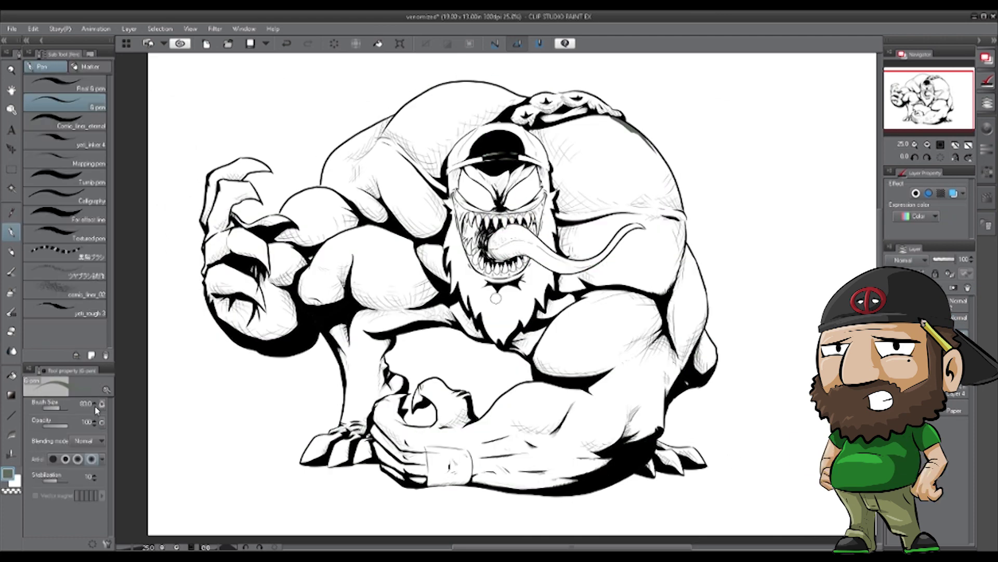
# - Paint grey-green base color along the foreground arm's outer edge, the rear leg and its toes
pyautogui.moveTo(675, 177)
pyautogui.mouseDown()
pyautogui.moveTo(714, 343)
pyautogui.moveTo(665, 398)
pyautogui.moveTo(687, 367)
pyautogui.moveTo(661, 428)
pyautogui.moveTo(658, 398)
pyautogui.mouseUp()
pyautogui.moveTo(676, 458); pyautogui.dragTo(705, 330)
pyautogui.moveTo(677, 333); pyautogui.dragTo(681, 346)
pyautogui.moveTo(691, 335)
pyautogui.mouseDown()
pyautogui.moveTo(711, 345)
pyautogui.moveTo(717, 313)
pyautogui.moveTo(499, 358)
pyautogui.moveTo(541, 218)
pyautogui.moveTo(395, 203)
pyautogui.mouseUp()
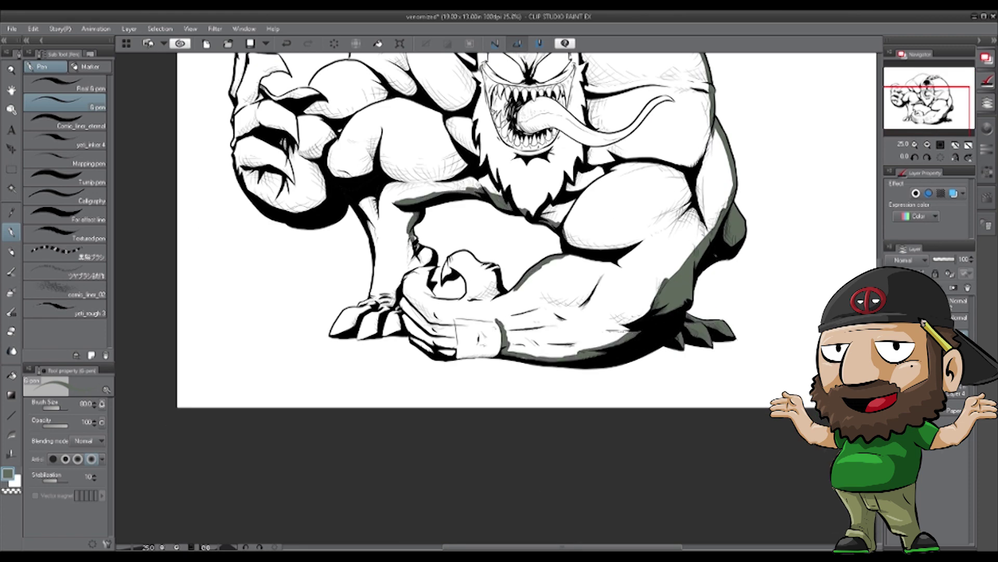
# - Paint grey-green base color over the lower fist, the planted foot and the shin
pyautogui.moveTo(422, 271); pyautogui.dragTo(436, 304)
pyautogui.moveTo(500, 320)
pyautogui.mouseDown()
pyautogui.moveTo(451, 318)
pyautogui.moveTo(455, 355)
pyautogui.mouseUp()
pyautogui.moveTo(401, 333)
pyautogui.mouseDown()
pyautogui.moveTo(336, 332)
pyautogui.moveTo(371, 288)
pyautogui.moveTo(369, 276)
pyautogui.moveTo(364, 328)
pyautogui.moveTo(395, 291)
pyautogui.moveTo(382, 260)
pyautogui.moveTo(445, 343)
pyautogui.moveTo(491, 307)
pyautogui.moveTo(519, 363)
pyautogui.moveTo(458, 270)
pyautogui.moveTo(484, 257)
pyautogui.moveTo(512, 291)
pyautogui.mouseUp()
pyautogui.moveTo(364, 208)
pyautogui.mouseDown()
pyautogui.moveTo(512, 281)
pyautogui.moveTo(525, 312)
pyautogui.mouseUp()
pyautogui.moveTo(391, 247); pyautogui.dragTo(451, 283)
pyautogui.moveTo(383, 170)
pyautogui.mouseDown()
pyautogui.moveTo(387, 141)
pyautogui.moveTo(445, 112)
pyautogui.mouseUp()
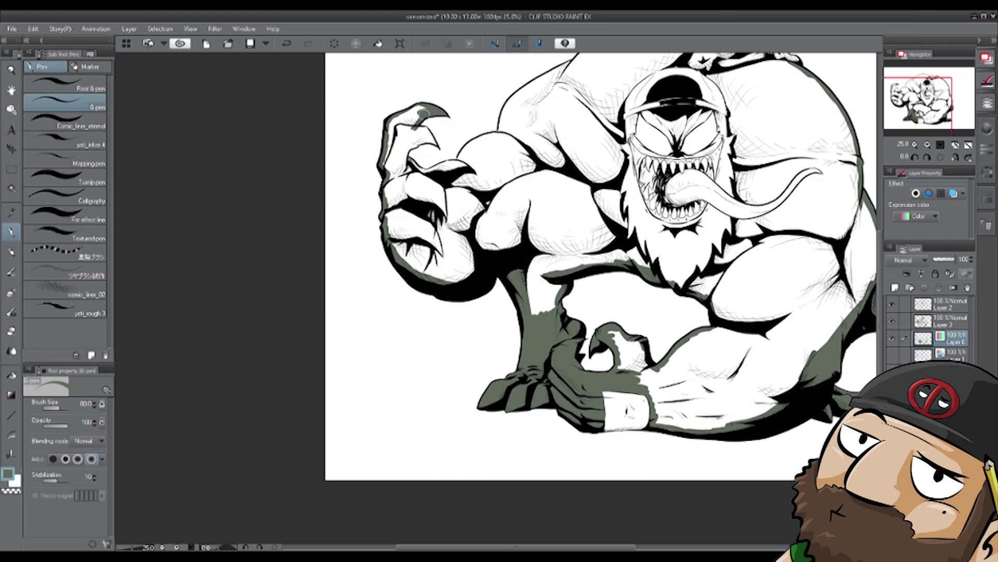
# - Trace grey-green along the raised hand, arm and back, and cover the rest of the body
pyautogui.moveTo(413, 166); pyautogui.dragTo(468, 167)
pyautogui.moveTo(460, 155)
pyautogui.mouseDown()
pyautogui.moveTo(501, 120)
pyautogui.moveTo(506, 99)
pyautogui.moveTo(477, 202)
pyautogui.mouseUp()
pyautogui.moveTo(478, 199); pyautogui.dragTo(526, 175)
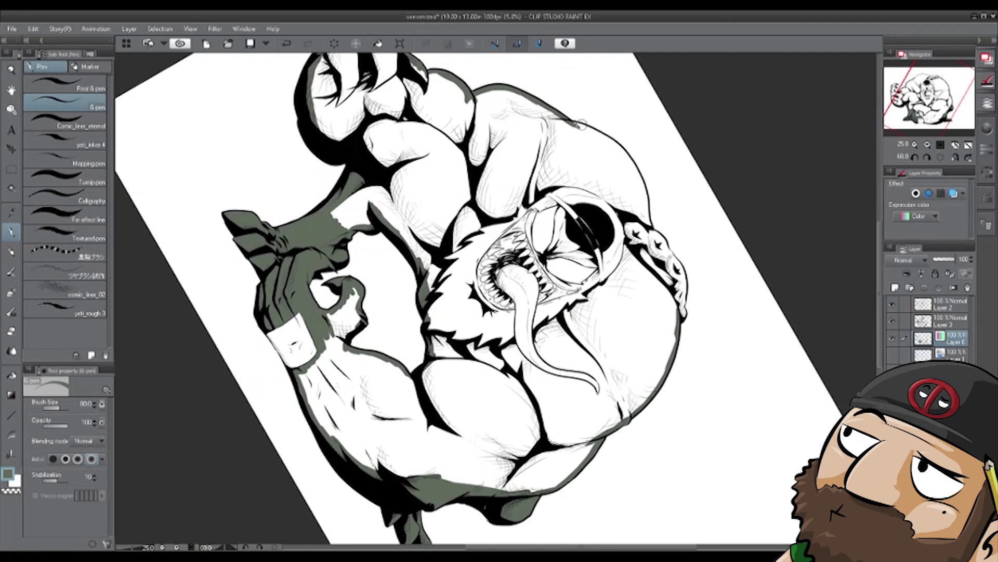
pyautogui.moveTo(577, 122); pyautogui.dragTo(687, 284)
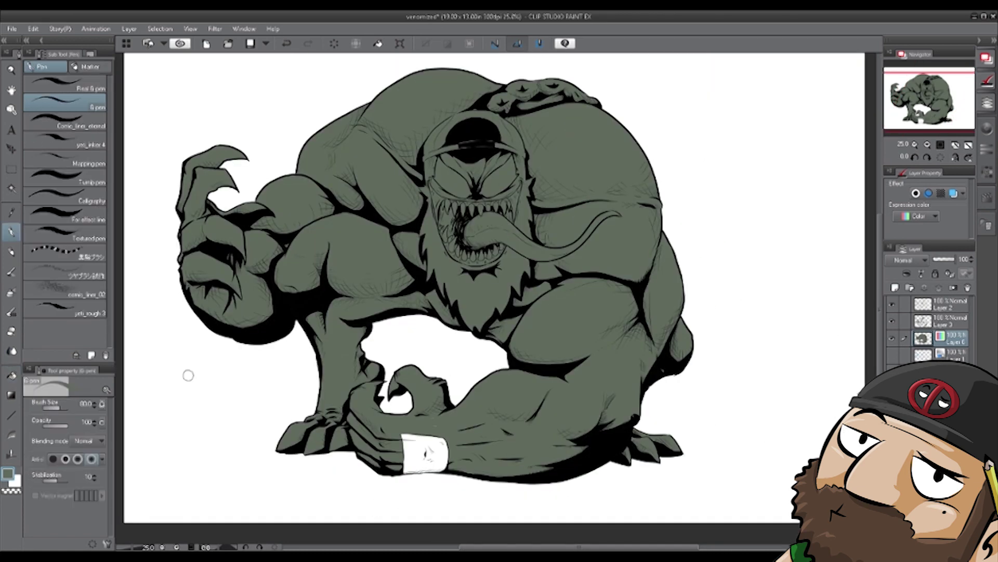
# - Fill the eyes and the wristband of the lower hand with pale grey
pyautogui.press('m')
pyautogui.moveTo(466, 416)
pyautogui.mouseDown()
pyautogui.moveTo(419, 418)
pyautogui.moveTo(239, 299)
pyautogui.moveTo(384, 450)
pyautogui.mouseUp()
pyautogui.click(400, 533)
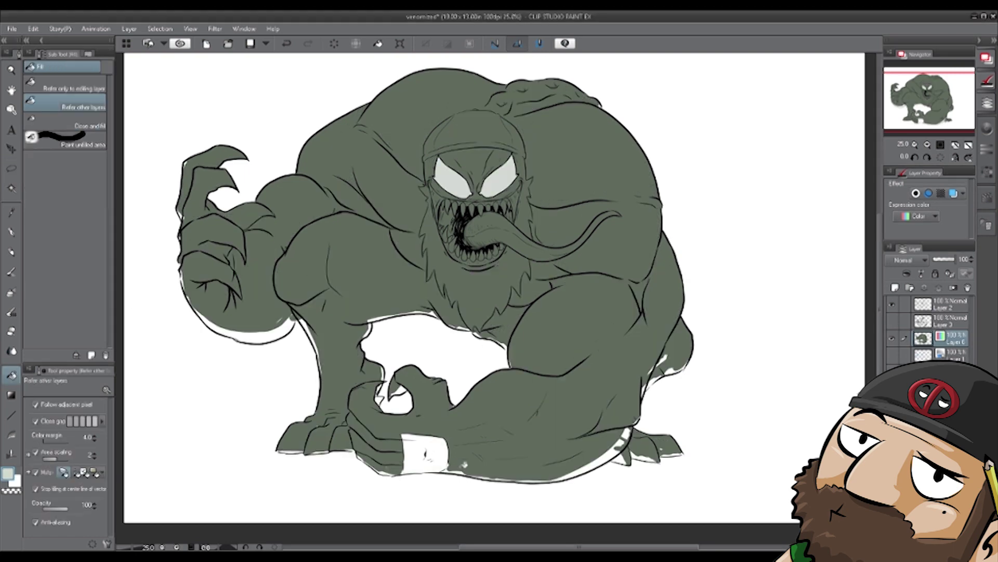
pyautogui.click(424, 452)
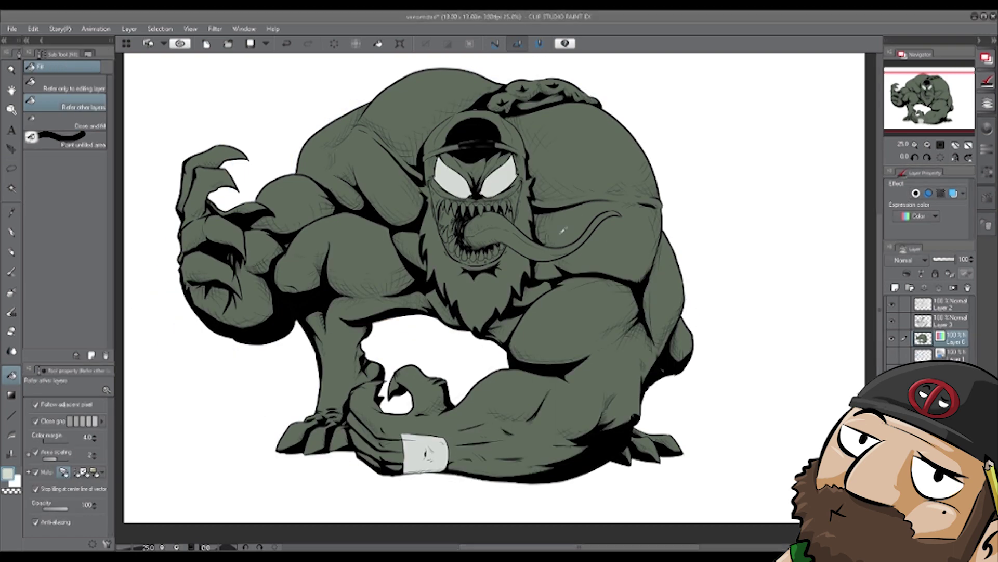
# - Fill the upper teeth and the larger lower teeth with ivory
pyautogui.hotkey('ctrl', '+')
pyautogui.hotkey('ctrl', '+')
pyautogui.click(434, 213)
pyautogui.click(450, 213)
pyautogui.click(496, 202)
pyautogui.click(410, 194)
pyautogui.click(399, 114)
pyautogui.click(430, 119)
pyautogui.click(512, 116)
pyautogui.click(390, 110)
pyautogui.click(522, 112)
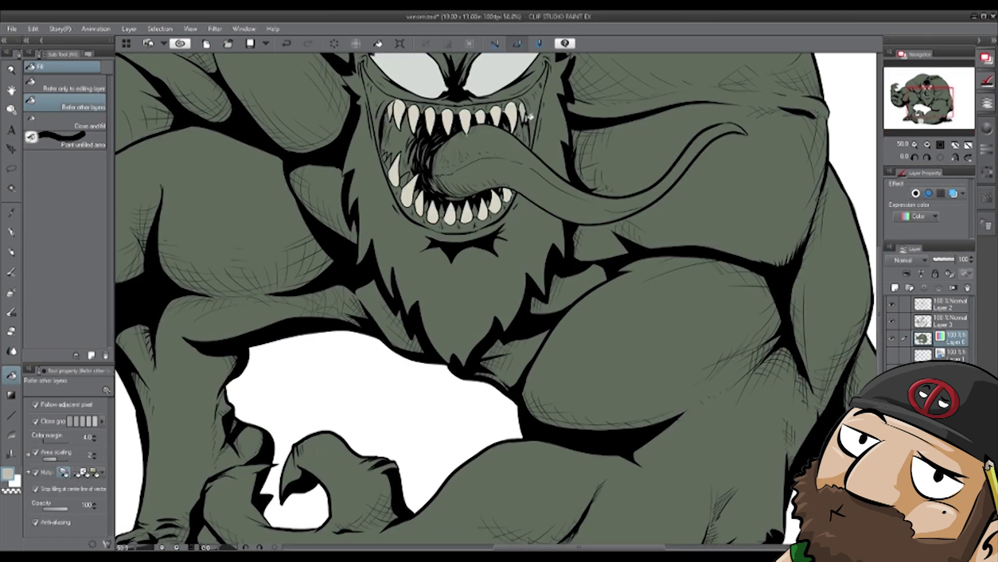
# - Fill the remaining small lower teeth with ivory
pyautogui.click(405, 180)
pyautogui.click(426, 207)
pyautogui.click(442, 211)
pyautogui.click(458, 211)
pyautogui.click(475, 209)
pyautogui.click(488, 203)
pyautogui.press('p')
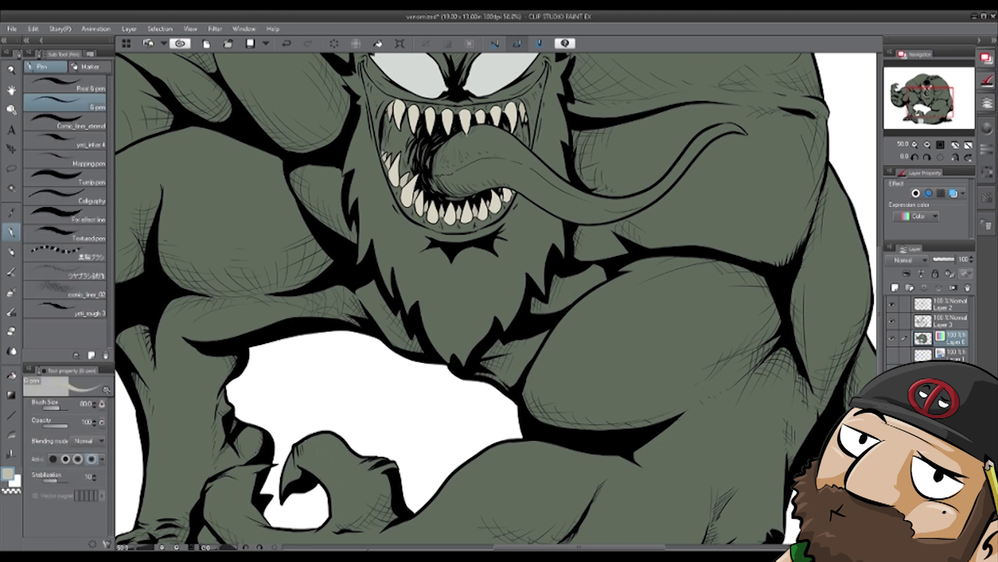
# - Fill the tongue, the gums and the inside of the cheeks with pink
pyautogui.press('g')
pyautogui.click(525, 171)
pyautogui.click(458, 159)
pyautogui.click(535, 111)
pyautogui.click(535, 94)
pyautogui.click(533, 134)
pyautogui.click(380, 109)
pyautogui.click(369, 79)
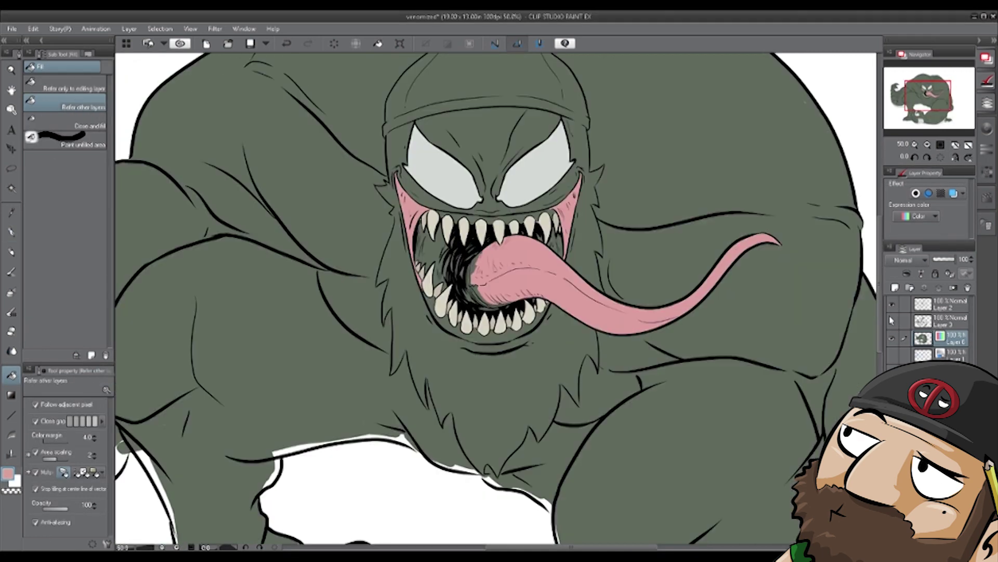
pyautogui.click(527, 325)
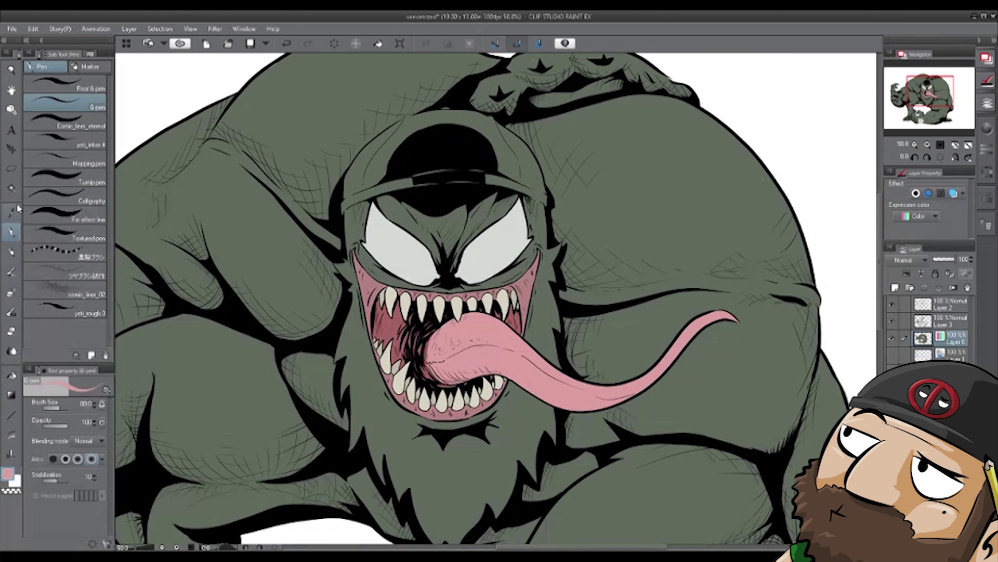
# - Sample the near-black cap color from the reference image and paint the front of the cap's crown with it
pyautogui.moveTo(111, 165); pyautogui.dragTo(110, 122)
pyautogui.moveTo(58, 319); pyautogui.dragTo(74, 319)
pyautogui.click(59, 161)
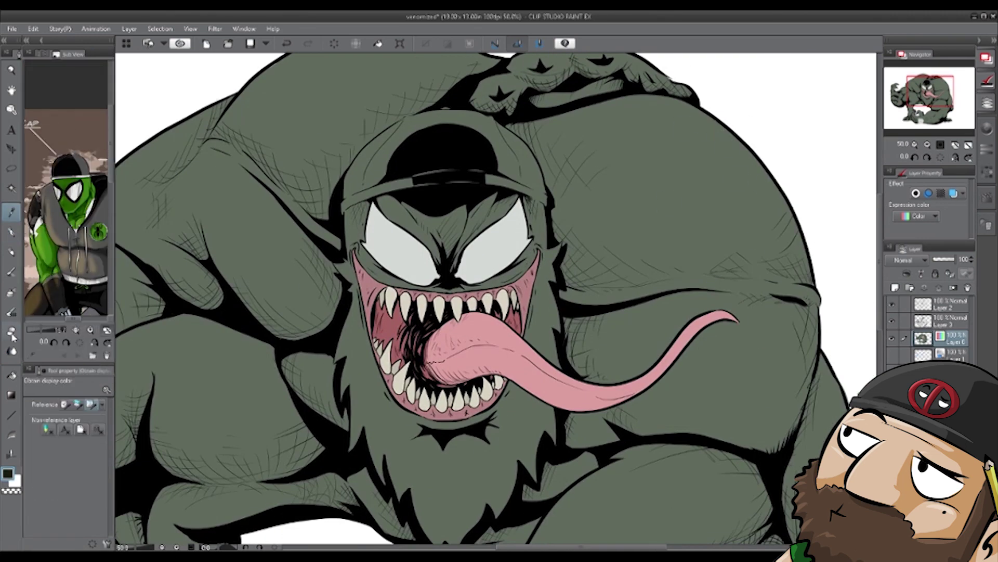
pyautogui.click(12, 375)
pyautogui.click(385, 150)
pyautogui.click(11, 233)
pyautogui.hotkey('ctrl', 'z')
pyautogui.moveTo(520, 181); pyautogui.dragTo(514, 161)
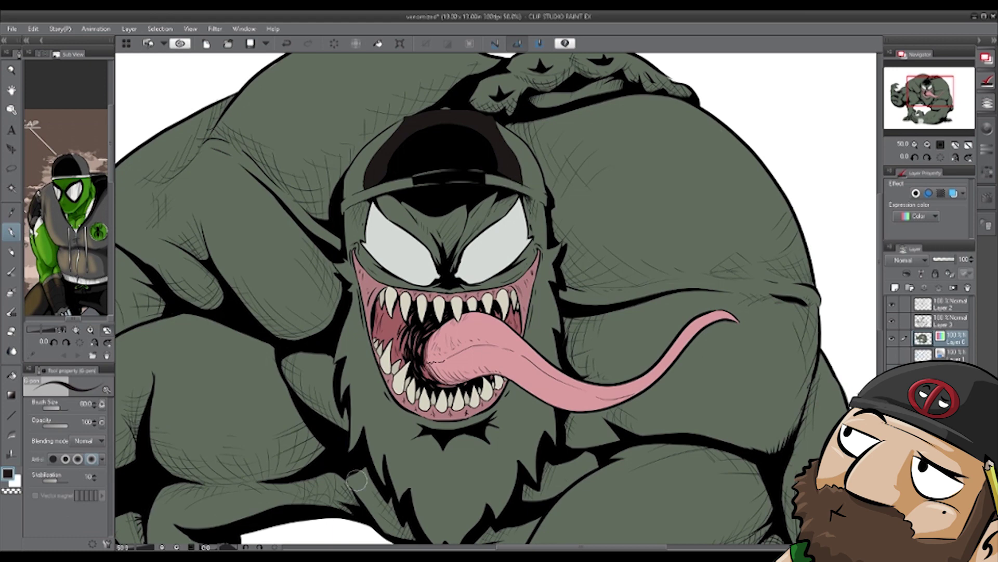
# - Fill the cap's sides with dark gray sampled from the reference image and color the cap's band white
pyautogui.click(82, 163)
pyautogui.click(11, 375)
pyautogui.click(360, 169)
pyautogui.click(529, 162)
pyautogui.click(11, 213)
pyautogui.click(72, 177)
pyautogui.click(11, 374)
pyautogui.hotkey('ctrl', 'z')
pyautogui.press('p')
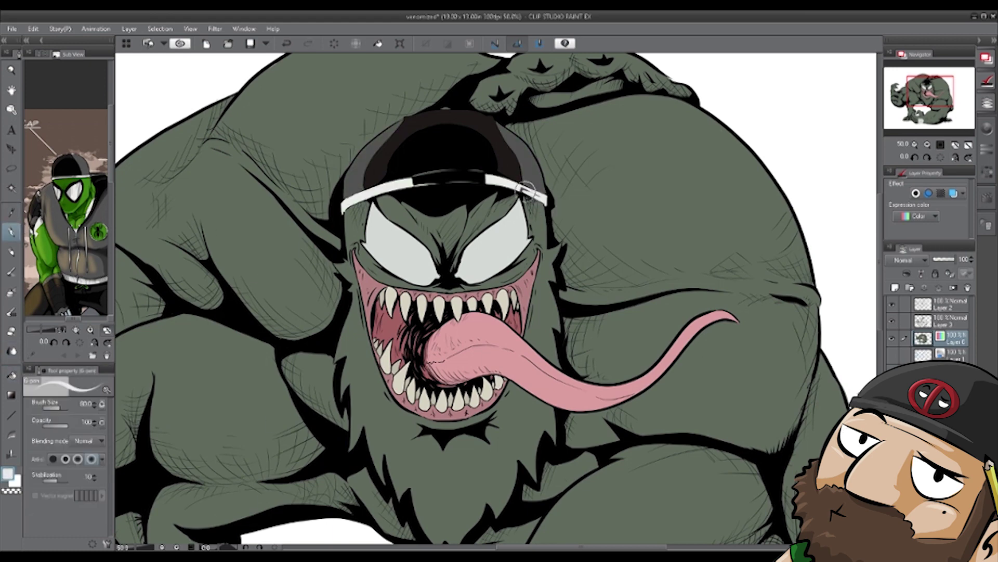
# - Fill the beard and its side whiskers with a dark olive-gray
pyautogui.click(58, 228)
pyautogui.press('g')
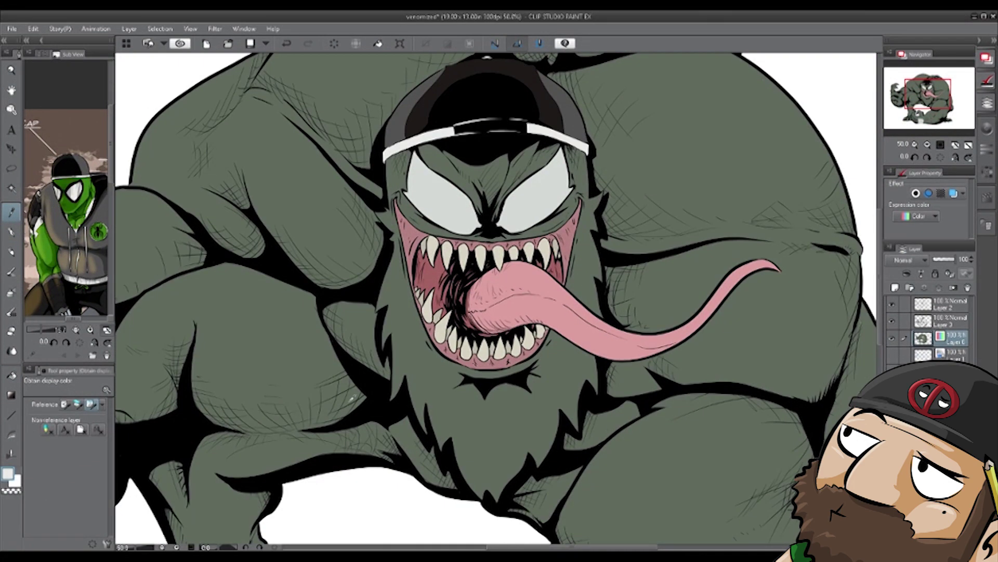
pyautogui.click(12, 233)
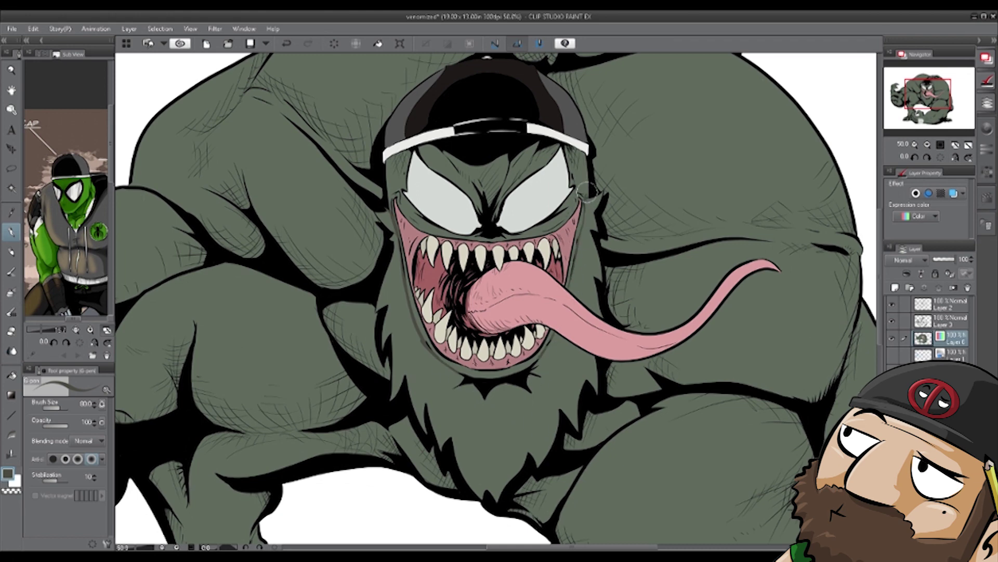
pyautogui.click(11, 375)
pyautogui.click(483, 431)
pyautogui.click(588, 260)
pyautogui.click(598, 309)
pyautogui.click(12, 232)
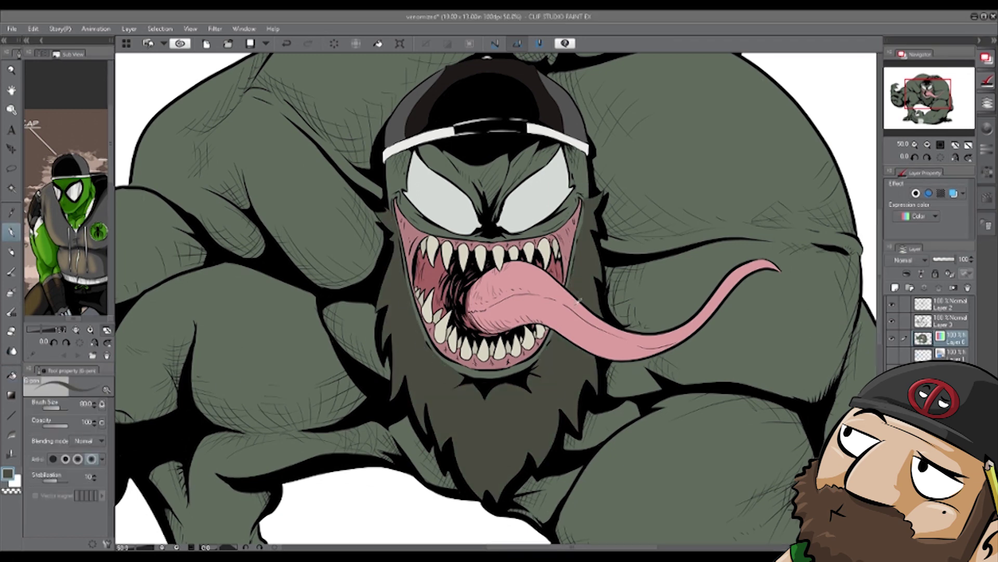
# - Change the beard color to dark brown and fill the beard's center and both side sections
pyautogui.click(757, 211)
pyautogui.press('g')
pyautogui.click(484, 432)
pyautogui.click(587, 260)
pyautogui.click(598, 270)
pyautogui.click(483, 432)
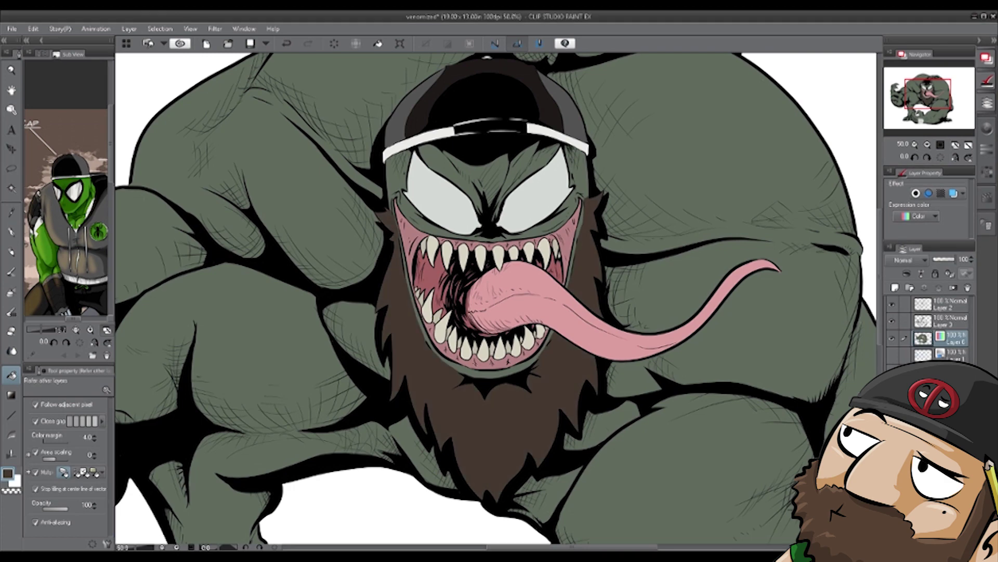
# - Soften the black shadow on the cap's crown on Layer 3 with the blending tools, including Finger tip
pyautogui.press('p')
pyautogui.click(950, 321)
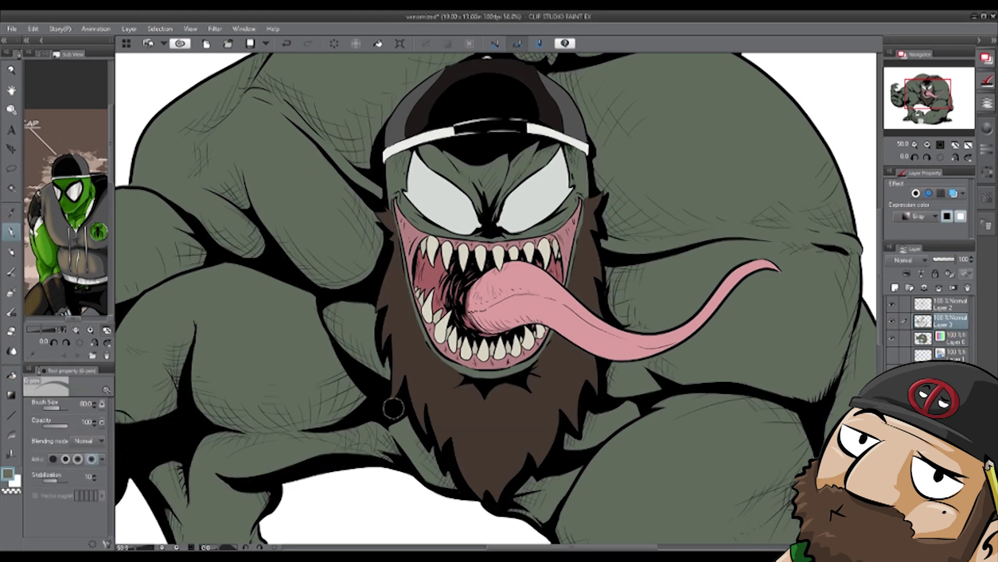
pyautogui.click(11, 351)
pyautogui.click(41, 54)
pyautogui.click(66, 84)
pyautogui.hotkey('ctrl', 'z')
pyautogui.hotkey('ctrl', 'z')
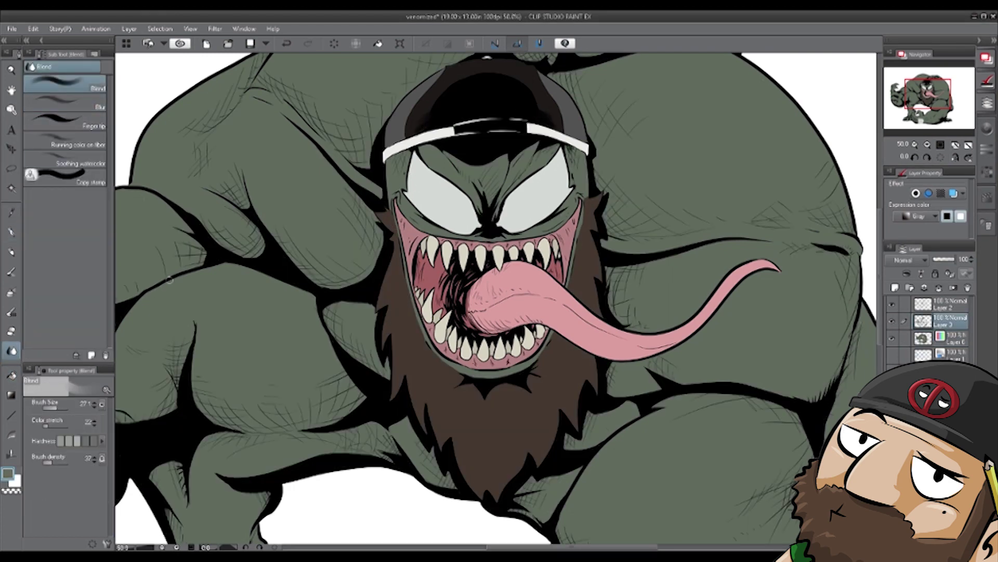
pyautogui.click(66, 102)
pyautogui.press('j')
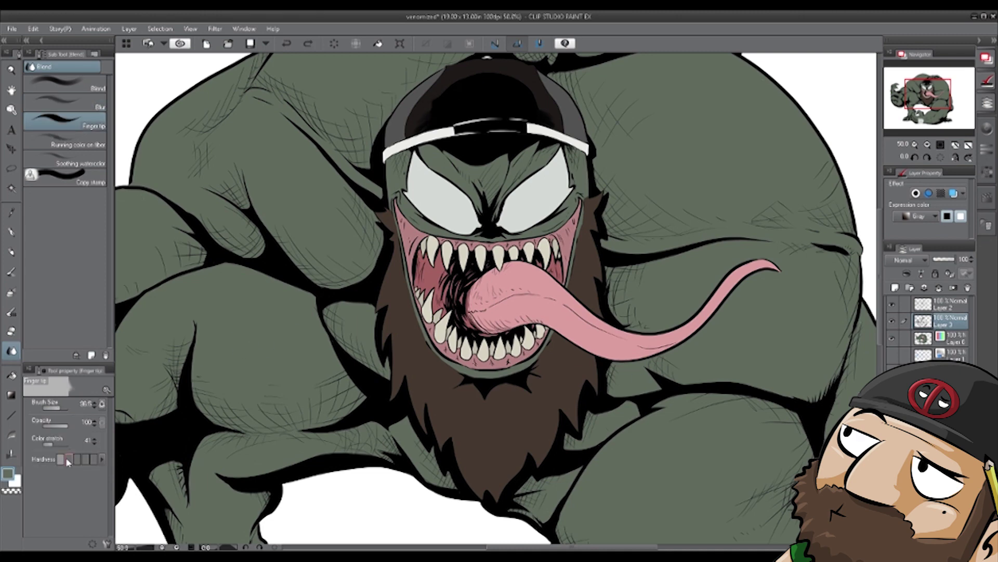
# - Shade the large shoulder, the muscle behind the tongue and the chest around the beard with the dv_shade_stroke_1 brush at size 140
pyautogui.click(952, 338)
pyautogui.click(12, 232)
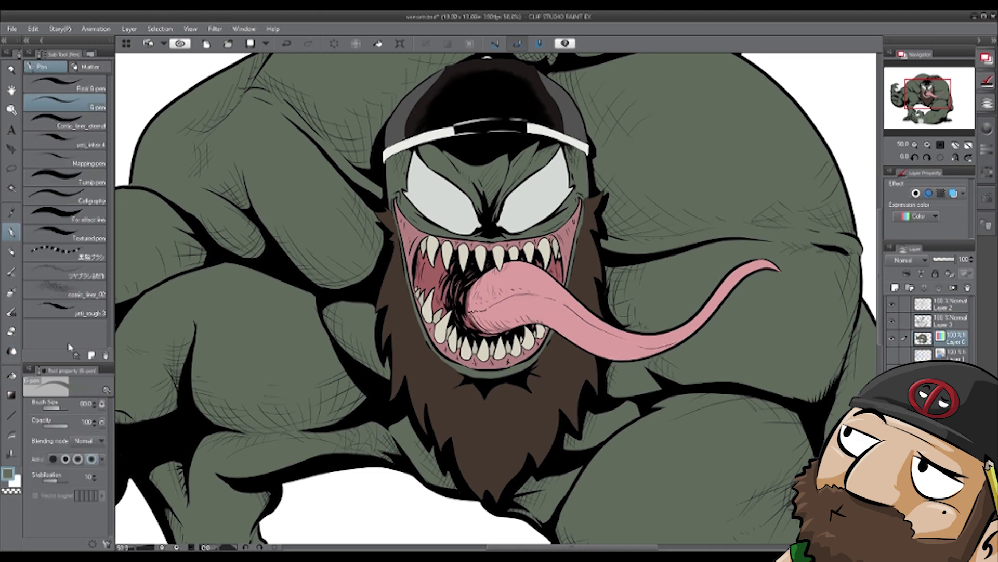
pyautogui.click(916, 146)
pyautogui.moveTo(707, 289); pyautogui.dragTo(732, 236)
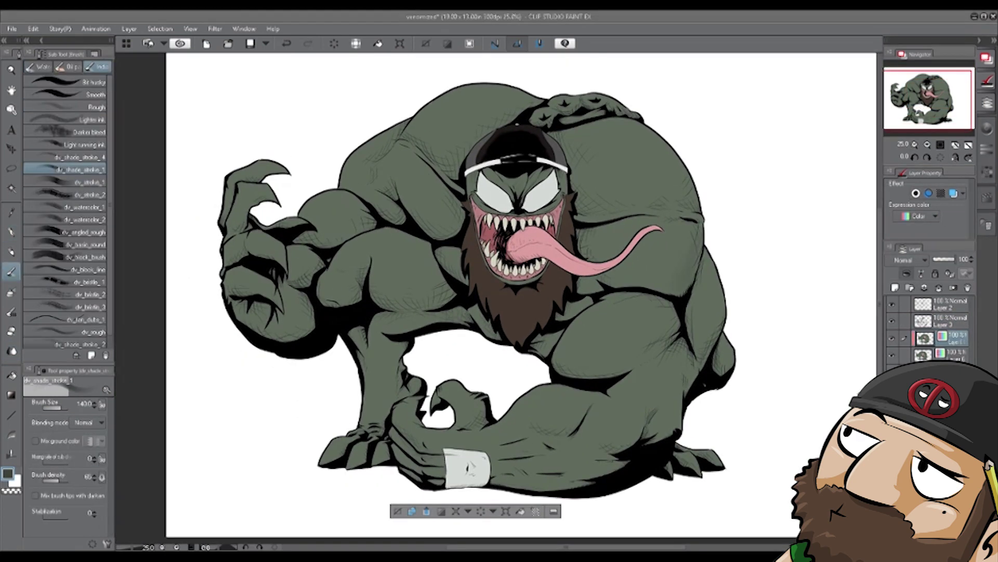
pyautogui.moveTo(698, 239)
pyautogui.mouseDown()
pyautogui.moveTo(682, 290)
pyautogui.moveTo(598, 276)
pyautogui.moveTo(606, 228)
pyautogui.moveTo(579, 240)
pyautogui.moveTo(614, 278)
pyautogui.moveTo(682, 291)
pyautogui.mouseUp()
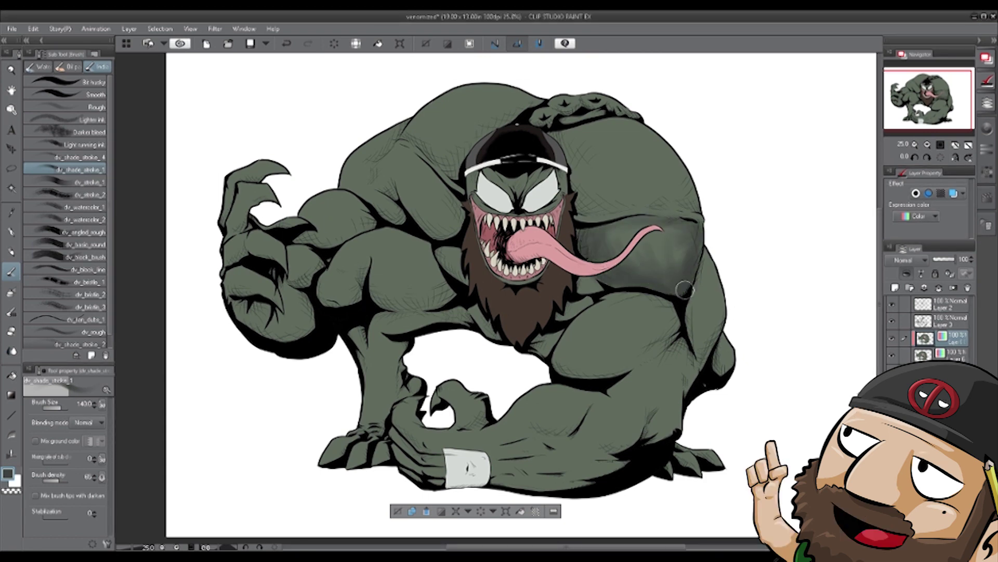
pyautogui.moveTo(586, 290)
pyautogui.mouseDown()
pyautogui.moveTo(606, 286)
pyautogui.moveTo(553, 321)
pyautogui.moveTo(541, 356)
pyautogui.mouseUp()
pyautogui.moveTo(481, 312)
pyautogui.mouseDown()
pyautogui.moveTo(513, 341)
pyautogui.moveTo(460, 239)
pyautogui.moveTo(447, 263)
pyautogui.moveTo(433, 226)
pyautogui.moveTo(475, 107)
pyautogui.moveTo(649, 185)
pyautogui.moveTo(577, 205)
pyautogui.moveTo(598, 189)
pyautogui.moveTo(682, 177)
pyautogui.moveTo(635, 195)
pyautogui.mouseUp()
pyautogui.moveTo(673, 165); pyautogui.dragTo(609, 190)
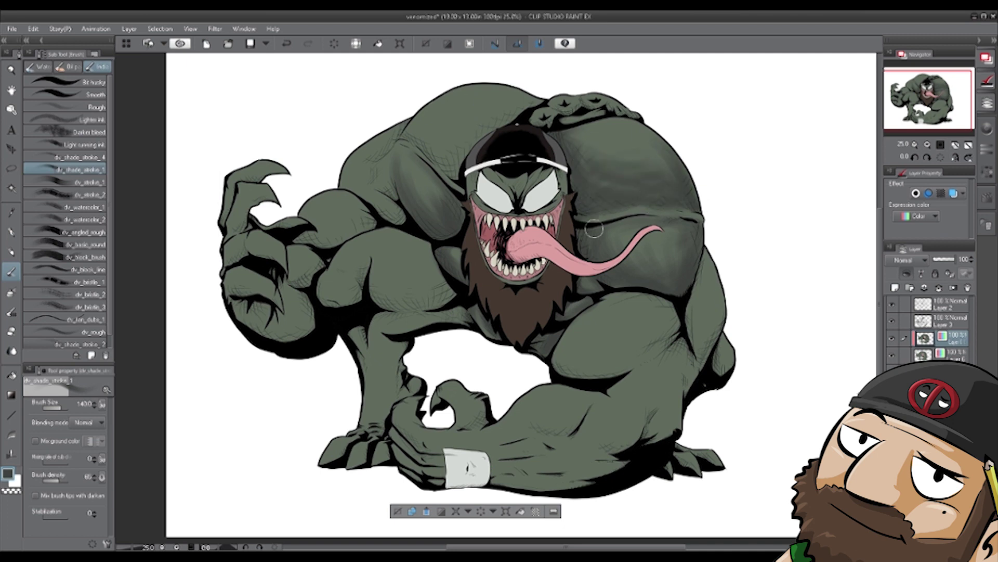
# - Shade the large planted arm from its outer edge down the forearm, plus the base of the hand on the back
pyautogui.moveTo(699, 264)
pyautogui.mouseDown()
pyautogui.moveTo(689, 332)
pyautogui.moveTo(703, 367)
pyautogui.moveTo(722, 343)
pyautogui.mouseUp()
pyautogui.moveTo(735, 304)
pyautogui.mouseDown()
pyautogui.moveTo(676, 343)
pyautogui.moveTo(629, 288)
pyautogui.moveTo(547, 369)
pyautogui.moveTo(617, 356)
pyautogui.moveTo(670, 328)
pyautogui.moveTo(699, 400)
pyautogui.moveTo(671, 422)
pyautogui.moveTo(676, 346)
pyautogui.moveTo(619, 458)
pyautogui.moveTo(598, 455)
pyautogui.moveTo(567, 488)
pyautogui.moveTo(571, 455)
pyautogui.moveTo(542, 438)
pyautogui.moveTo(655, 351)
pyautogui.moveTo(541, 424)
pyautogui.moveTo(540, 409)
pyautogui.moveTo(484, 414)
pyautogui.moveTo(402, 437)
pyautogui.moveTo(427, 466)
pyautogui.moveTo(481, 434)
pyautogui.moveTo(588, 468)
pyautogui.moveTo(568, 446)
pyautogui.moveTo(579, 426)
pyautogui.mouseUp()
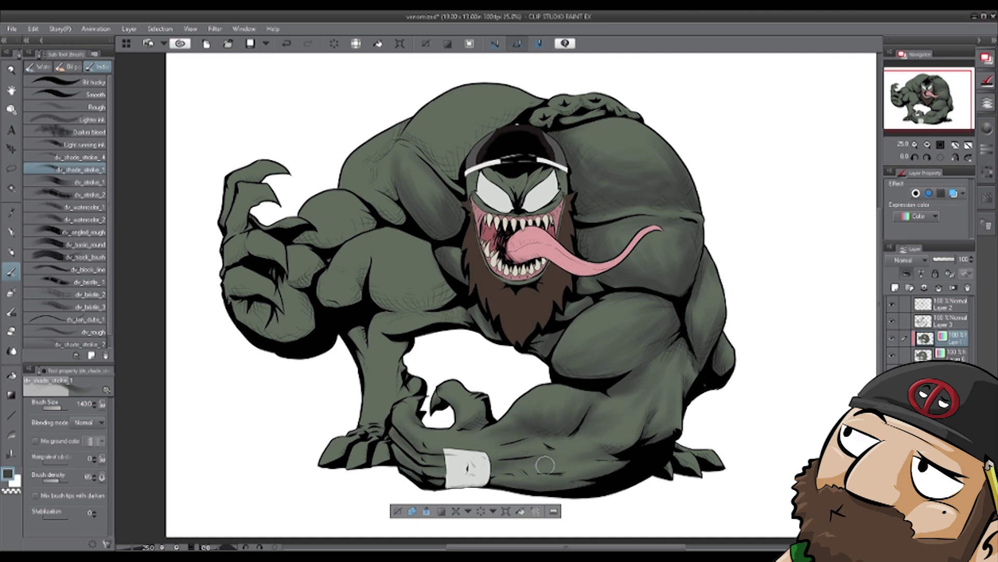
pyautogui.moveTo(534, 121); pyautogui.dragTo(572, 118)
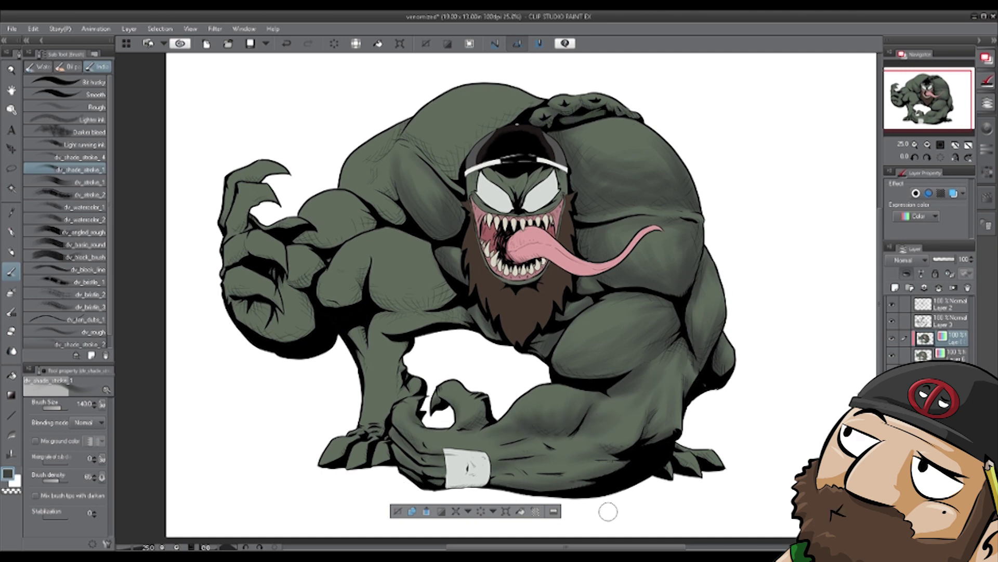
# - Shade the hunched back and the shoulder and upper arm muscles on the raised-claw side
pyautogui.moveTo(418, 143); pyautogui.dragTo(444, 169)
pyautogui.moveTo(442, 122); pyautogui.dragTo(465, 151)
pyautogui.moveTo(530, 107)
pyautogui.mouseDown()
pyautogui.moveTo(438, 123)
pyautogui.moveTo(457, 181)
pyautogui.mouseUp()
pyautogui.moveTo(506, 107); pyautogui.dragTo(420, 122)
pyautogui.moveTo(381, 147)
pyautogui.mouseDown()
pyautogui.moveTo(395, 126)
pyautogui.moveTo(385, 187)
pyautogui.moveTo(393, 218)
pyautogui.moveTo(368, 147)
pyautogui.mouseUp()
pyautogui.moveTo(376, 216)
pyautogui.mouseDown()
pyautogui.moveTo(360, 208)
pyautogui.moveTo(328, 234)
pyautogui.mouseUp()
pyautogui.hotkey('ctrl', 'z')
pyautogui.moveTo(327, 234); pyautogui.dragTo(304, 236)
# - Shade the raised arm's muscles, the leg below it and the raised clawed hand
pyautogui.moveTo(352, 211)
pyautogui.mouseDown()
pyautogui.moveTo(335, 299)
pyautogui.moveTo(400, 300)
pyautogui.moveTo(412, 264)
pyautogui.moveTo(431, 261)
pyautogui.moveTo(408, 249)
pyautogui.moveTo(447, 314)
pyautogui.moveTo(380, 325)
pyautogui.moveTo(400, 392)
pyautogui.moveTo(367, 427)
pyautogui.moveTo(365, 390)
pyautogui.mouseUp()
pyautogui.moveTo(366, 330); pyautogui.dragTo(363, 378)
pyautogui.moveTo(308, 299)
pyautogui.mouseDown()
pyautogui.moveTo(263, 332)
pyautogui.moveTo(268, 322)
pyautogui.mouseUp()
pyautogui.moveTo(287, 285)
pyautogui.mouseDown()
pyautogui.moveTo(313, 269)
pyautogui.moveTo(249, 310)
pyautogui.moveTo(236, 258)
pyautogui.moveTo(302, 231)
pyautogui.moveTo(262, 182)
pyautogui.mouseUp()
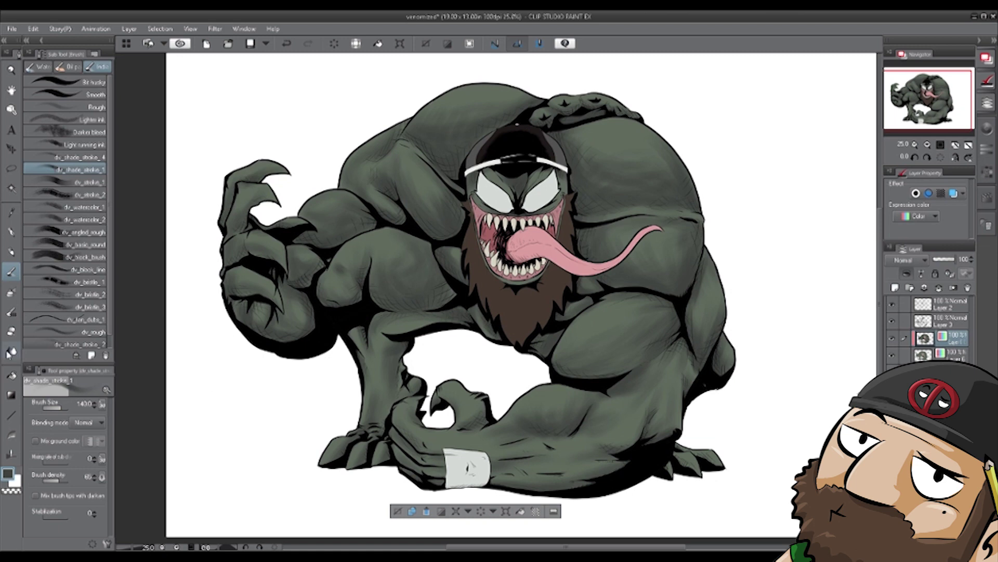
# - Hide the selection border around the figure and soften the shading on its muscles with the Blur tool
pyautogui.click(11, 351)
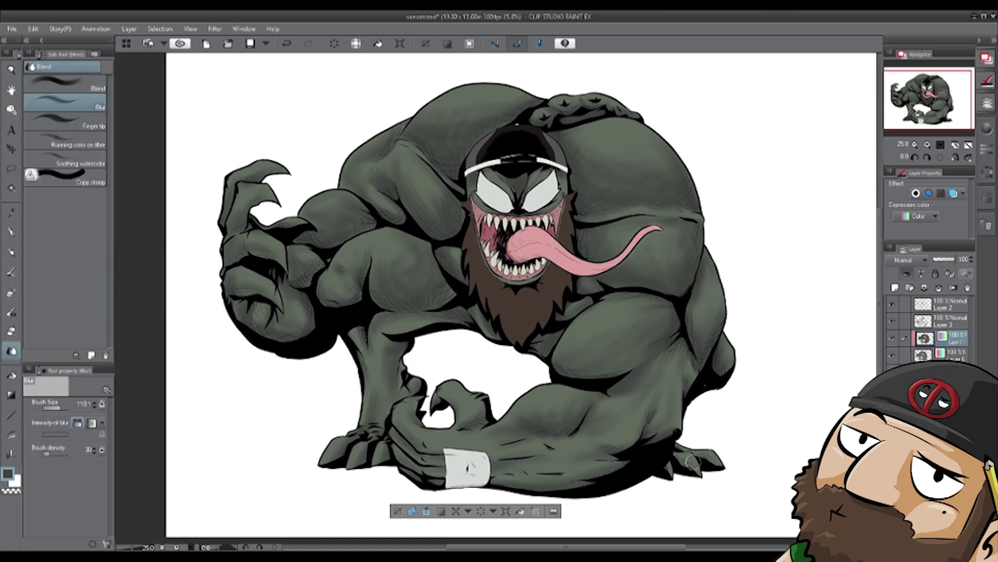
pyautogui.click(12, 274)
pyautogui.click(12, 188)
pyautogui.click(312, 130)
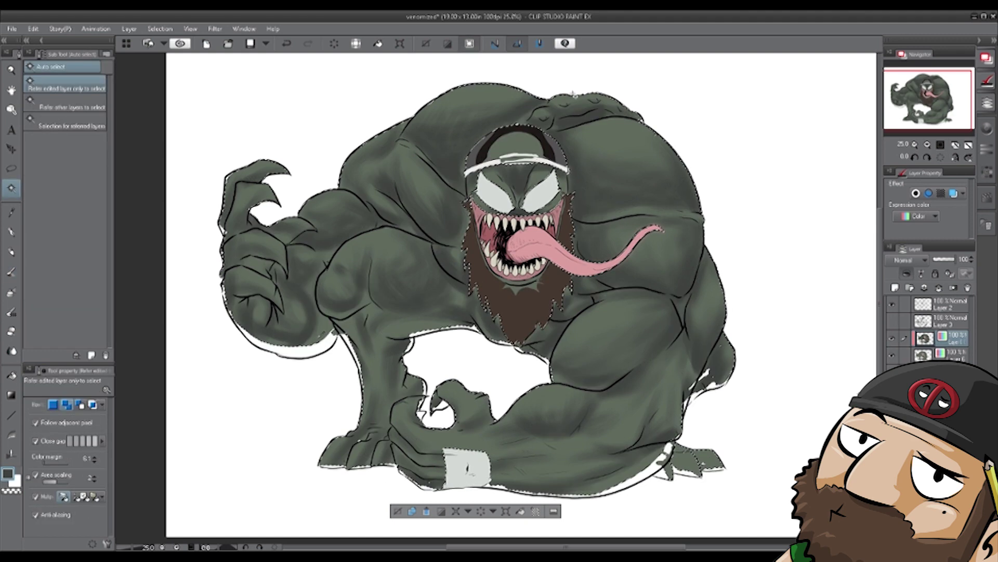
pyautogui.click(470, 44)
pyautogui.click(11, 271)
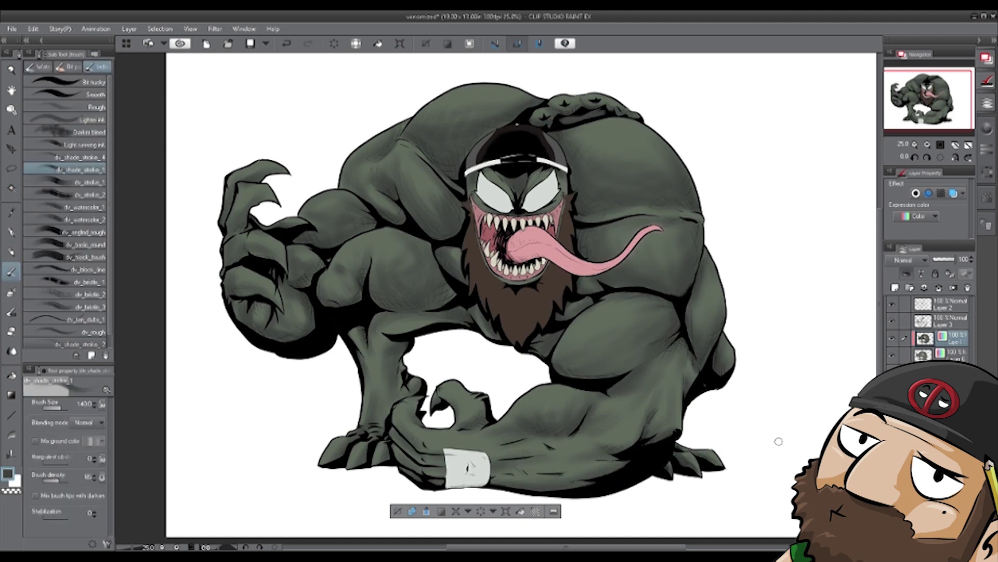
pyautogui.press('j')
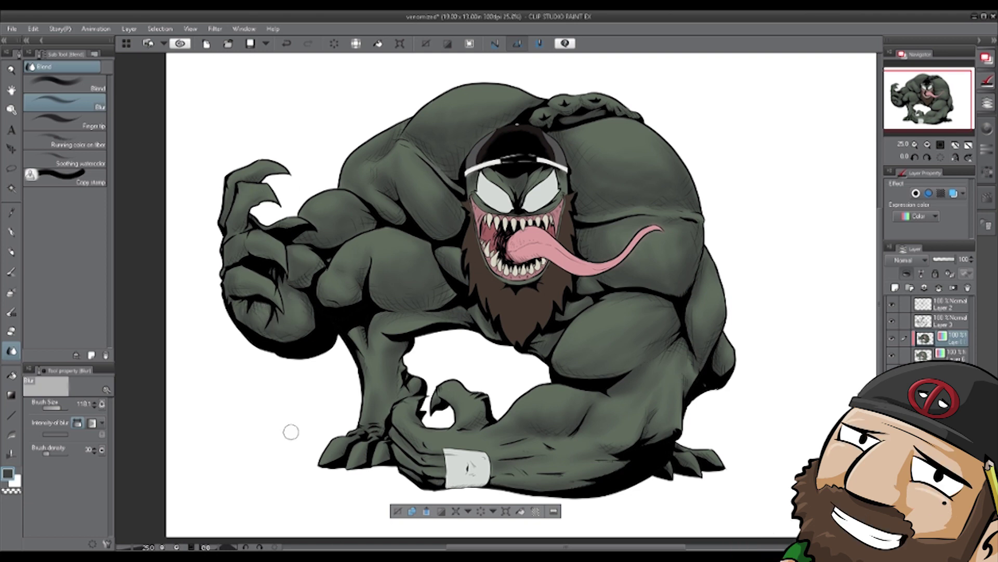
# - Set the shading brush size to 70 and deepen the shadows on the large shoulder and the hand on the back
pyautogui.press('b')
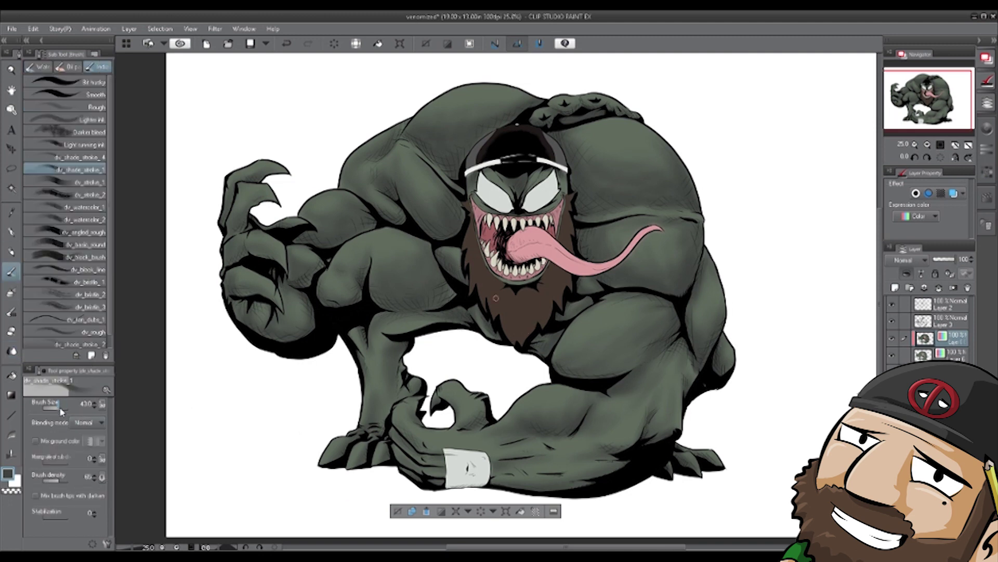
pyautogui.click(94, 406)
pyautogui.moveTo(583, 199)
pyautogui.mouseDown()
pyautogui.moveTo(595, 210)
pyautogui.moveTo(694, 207)
pyautogui.mouseUp()
pyautogui.moveTo(693, 169); pyautogui.dragTo(659, 192)
pyautogui.moveTo(559, 137)
pyautogui.mouseDown()
pyautogui.moveTo(607, 185)
pyautogui.moveTo(579, 137)
pyautogui.mouseUp()
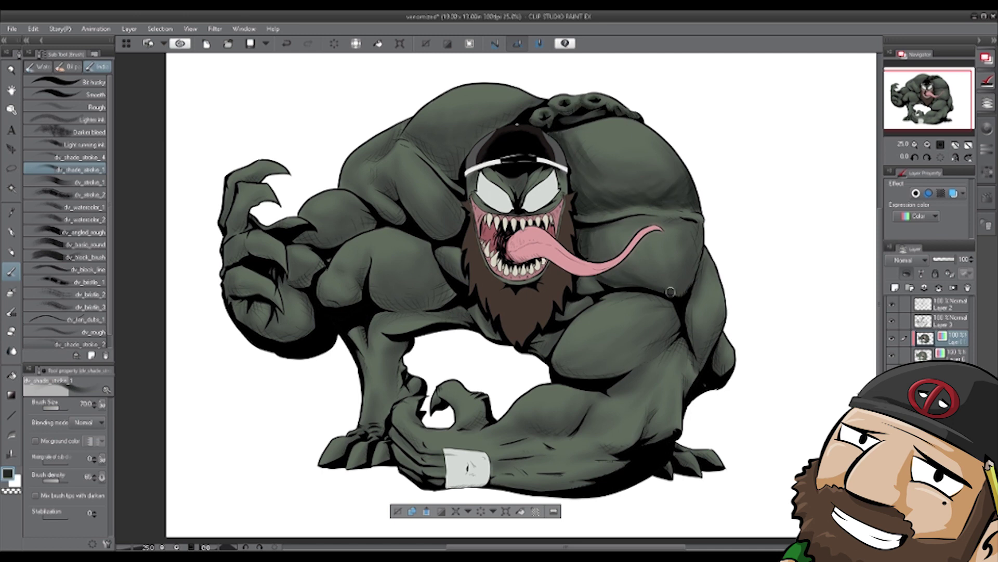
# - Deepen the shadows along the outer edge and around the bulging upper muscle of the large planted arm
pyautogui.moveTo(698, 274); pyautogui.dragTo(691, 306)
pyautogui.moveTo(694, 334); pyautogui.dragTo(705, 367)
pyautogui.moveTo(712, 252); pyautogui.dragTo(704, 278)
pyautogui.moveTo(720, 364)
pyautogui.mouseDown()
pyautogui.moveTo(729, 352)
pyautogui.moveTo(727, 369)
pyautogui.mouseUp()
pyautogui.moveTo(686, 343)
pyautogui.mouseDown()
pyautogui.moveTo(682, 373)
pyautogui.moveTo(653, 361)
pyautogui.mouseUp()
pyautogui.moveTo(681, 336)
pyautogui.mouseDown()
pyautogui.moveTo(671, 362)
pyautogui.moveTo(652, 350)
pyautogui.mouseUp()
pyautogui.moveTo(676, 318)
pyautogui.mouseDown()
pyautogui.moveTo(653, 330)
pyautogui.moveTo(603, 311)
pyautogui.mouseUp()
pyautogui.moveTo(555, 374); pyautogui.dragTo(570, 346)
pyautogui.moveTo(559, 369); pyautogui.dragTo(588, 375)
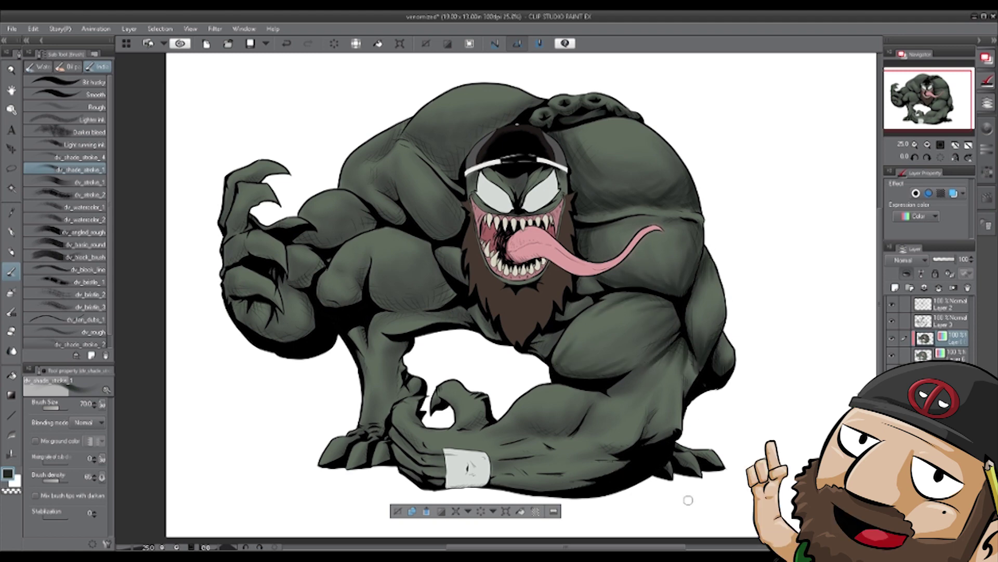
# - Deepen the shadows on the large forearm, the clenched hand with the white patch and the foot beside it
pyautogui.moveTo(689, 499); pyautogui.dragTo(680, 412)
pyautogui.moveTo(664, 344)
pyautogui.mouseDown()
pyautogui.moveTo(656, 313)
pyautogui.moveTo(641, 334)
pyautogui.moveTo(582, 330)
pyautogui.moveTo(614, 318)
pyautogui.moveTo(638, 263)
pyautogui.mouseUp()
pyautogui.moveTo(553, 342)
pyautogui.mouseDown()
pyautogui.moveTo(457, 373)
pyautogui.moveTo(538, 358)
pyautogui.moveTo(555, 370)
pyautogui.moveTo(494, 388)
pyautogui.mouseUp()
pyautogui.moveTo(406, 387)
pyautogui.mouseDown()
pyautogui.moveTo(429, 391)
pyautogui.moveTo(394, 358)
pyautogui.moveTo(343, 363)
pyautogui.mouseUp()
pyautogui.moveTo(318, 372); pyautogui.dragTo(338, 354)
# - Deepen the shadows on the leg behind the clenched hand, the underside of the torso and the chest muscle
pyautogui.moveTo(406, 300); pyautogui.dragTo(398, 287)
pyautogui.moveTo(348, 263); pyautogui.dragTo(359, 286)
pyautogui.moveTo(370, 257); pyautogui.dragTo(371, 327)
pyautogui.moveTo(393, 228)
pyautogui.mouseDown()
pyautogui.moveTo(422, 225)
pyautogui.moveTo(470, 242)
pyautogui.mouseUp()
pyautogui.moveTo(447, 202)
pyautogui.mouseDown()
pyautogui.moveTo(427, 219)
pyautogui.moveTo(424, 179)
pyautogui.moveTo(414, 219)
pyautogui.mouseUp()
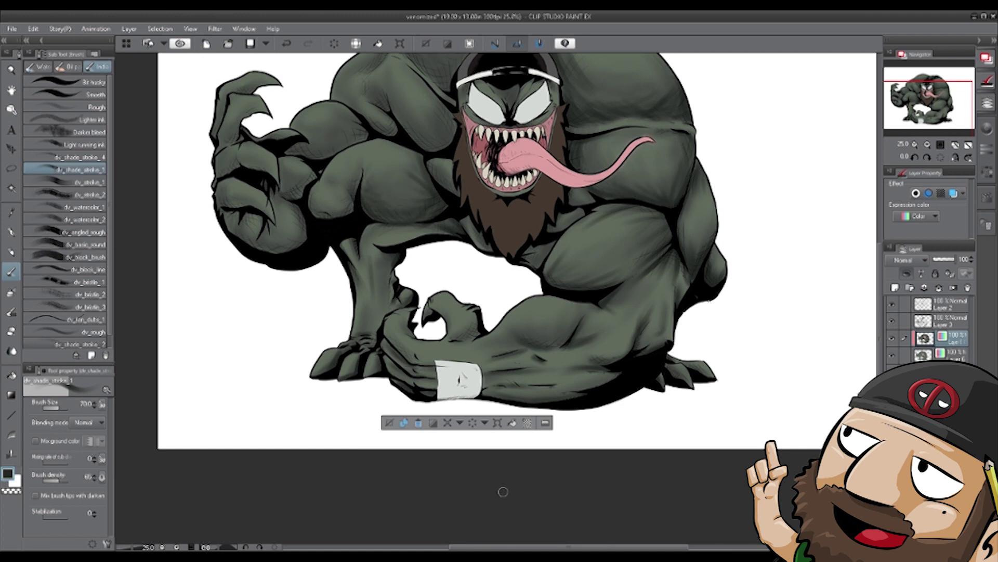
# - Deepen the shadows between the muscles of the raised arm's shoulder and upper arm, beside the head
pyautogui.moveTo(358, 163); pyautogui.dragTo(350, 187)
pyautogui.moveTo(391, 118)
pyautogui.mouseDown()
pyautogui.moveTo(371, 95)
pyautogui.moveTo(376, 81)
pyautogui.mouseUp()
pyautogui.moveTo(436, 150)
pyautogui.mouseDown()
pyautogui.moveTo(405, 124)
pyautogui.moveTo(422, 127)
pyautogui.mouseUp()
pyautogui.moveTo(448, 147)
pyautogui.mouseDown()
pyautogui.moveTo(416, 119)
pyautogui.moveTo(436, 99)
pyautogui.mouseUp()
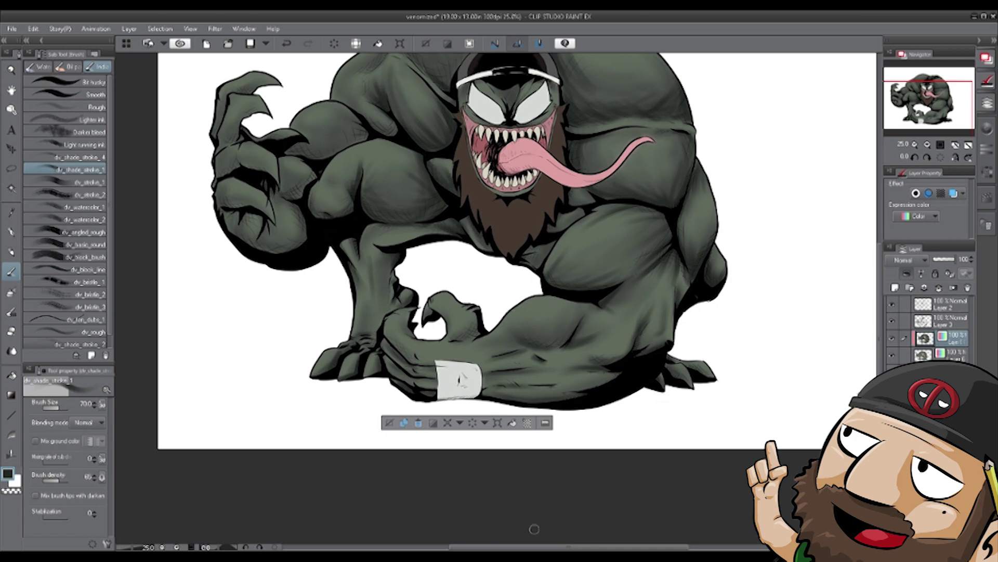
pyautogui.moveTo(921, 112); pyautogui.dragTo(918, 103)
pyautogui.moveTo(420, 194); pyautogui.dragTo(393, 170)
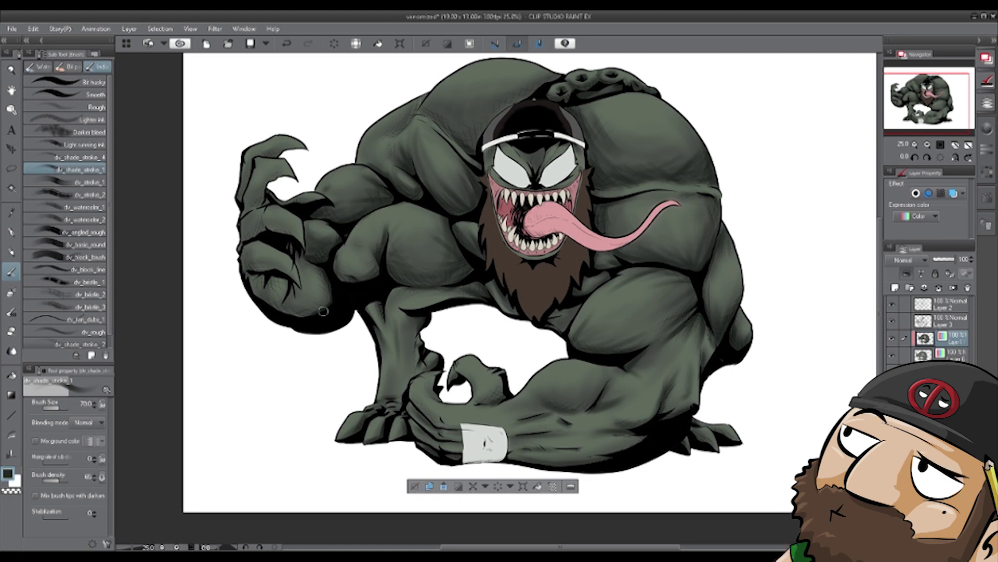
# - Deepen the shadows on the palm, knuckles and fingers of the raised clawed hand
pyautogui.moveTo(269, 279); pyautogui.dragTo(264, 292)
pyautogui.moveTo(253, 275)
pyautogui.mouseDown()
pyautogui.moveTo(257, 293)
pyautogui.moveTo(301, 289)
pyautogui.mouseUp()
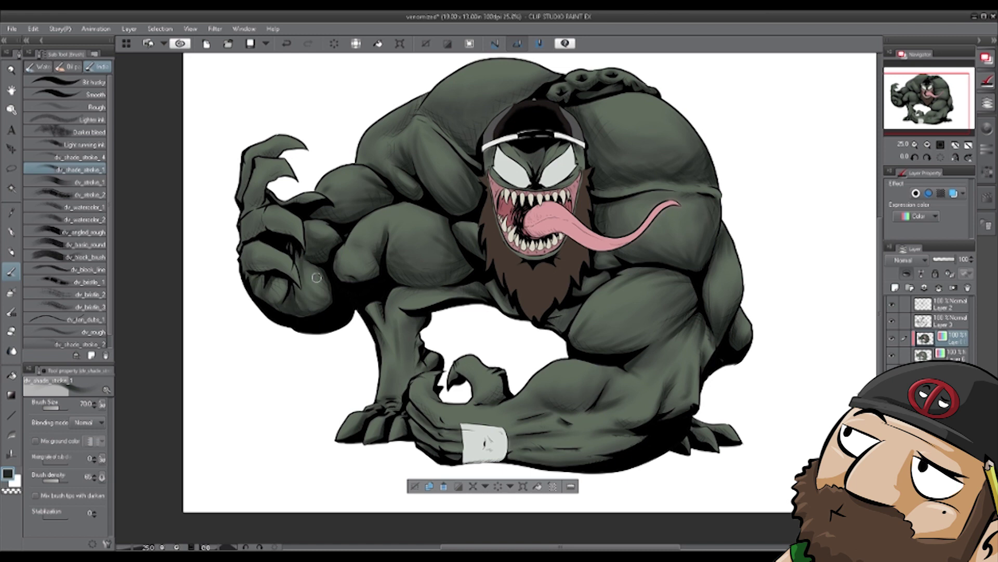
pyautogui.moveTo(259, 229); pyautogui.dragTo(250, 232)
pyautogui.moveTo(253, 228)
pyautogui.mouseDown()
pyautogui.moveTo(293, 235)
pyautogui.moveTo(246, 212)
pyautogui.mouseUp()
pyautogui.moveTo(250, 208)
pyautogui.mouseDown()
pyautogui.moveTo(251, 162)
pyautogui.moveTo(296, 147)
pyautogui.mouseUp()
pyautogui.moveTo(254, 266); pyautogui.dragTo(276, 266)
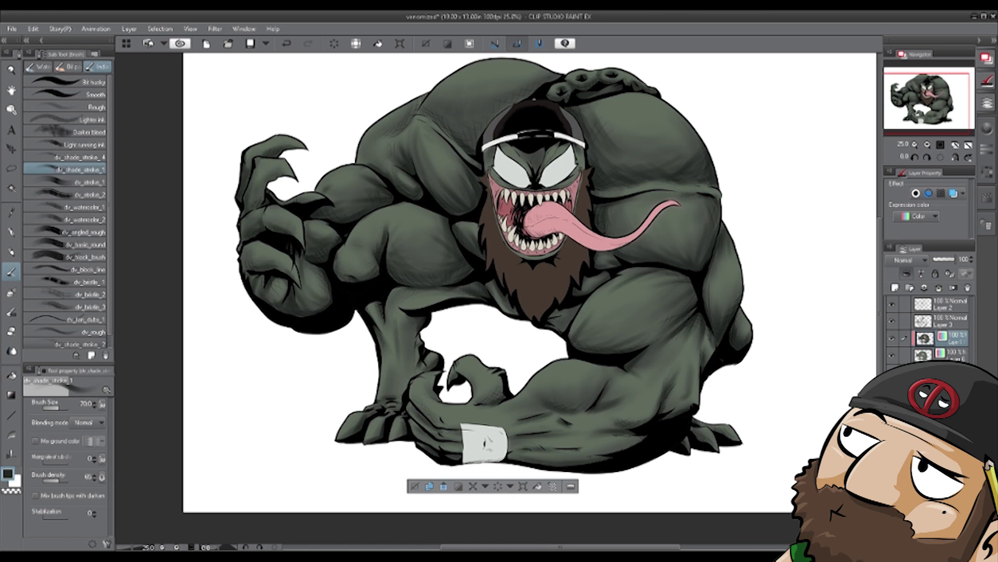
# - Blend the darker shadow strokes across the body with the Blur tool
pyautogui.press('j')
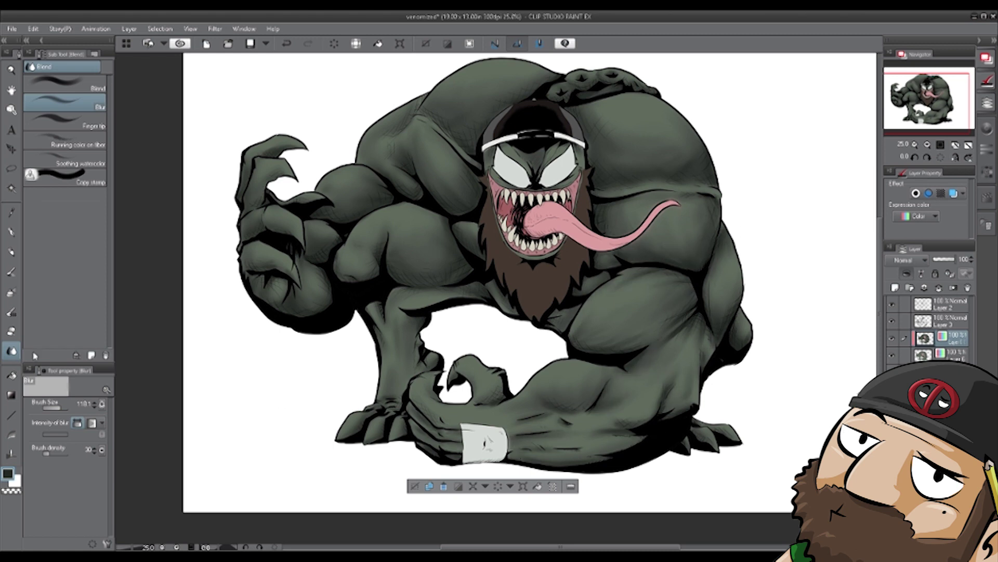
pyautogui.press('b')
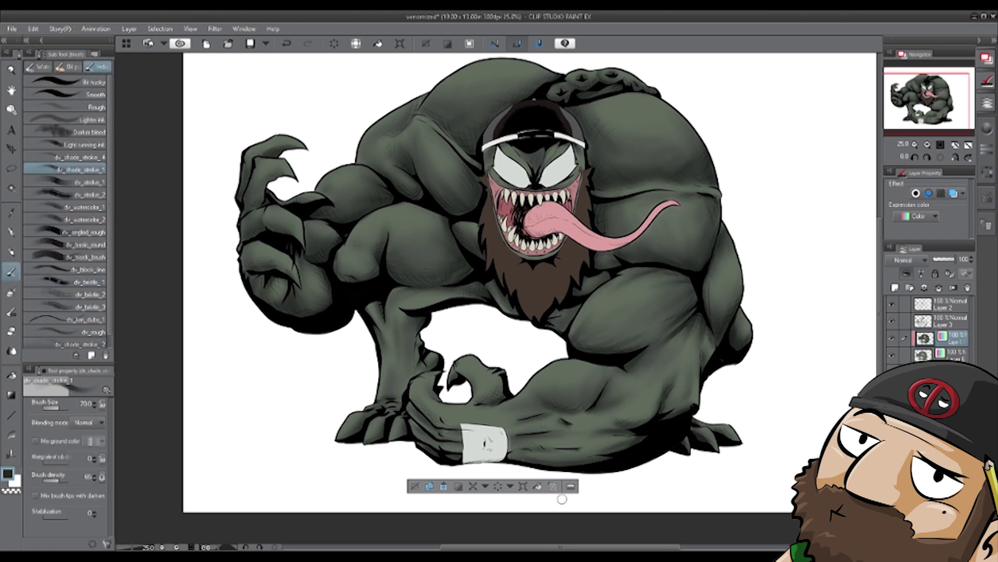
pyautogui.press('j')
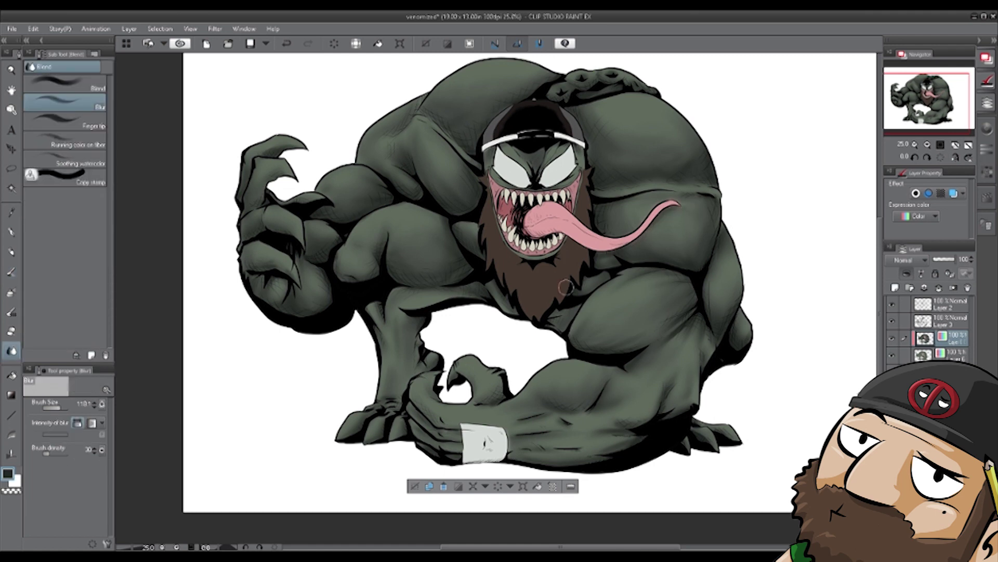
# - Add a new layer, choose a lighter green and paint highlights on the large shoulder and along its lower crease
pyautogui.press('i')
pyautogui.click(895, 288)
pyautogui.doubleClick(8, 473)
pyautogui.click(13, 275)
pyautogui.moveTo(630, 109); pyautogui.dragTo(695, 138)
pyautogui.moveTo(635, 97)
pyautogui.mouseDown()
pyautogui.moveTo(597, 108)
pyautogui.moveTo(706, 158)
pyautogui.mouseUp()
pyautogui.moveTo(607, 195)
pyautogui.mouseDown()
pyautogui.moveTo(659, 185)
pyautogui.moveTo(718, 193)
pyautogui.mouseUp()
# - Paint lighter green highlights on the hunched back and the shoulder muscles of the raised arm
pyautogui.moveTo(420, 116); pyautogui.dragTo(475, 164)
pyautogui.moveTo(494, 64); pyautogui.dragTo(438, 91)
pyautogui.moveTo(504, 68)
pyautogui.mouseDown()
pyautogui.moveTo(450, 88)
pyautogui.moveTo(541, 73)
pyautogui.mouseUp()
pyautogui.moveTo(399, 113); pyautogui.dragTo(363, 144)
pyautogui.moveTo(431, 137); pyautogui.dragTo(462, 177)
pyautogui.moveTo(422, 148); pyautogui.dragTo(458, 190)
# - Paint green highlights on the chest, the planted arm's upper muscles and the area behind the tongue, and blur the highlights smooth
pyautogui.moveTo(476, 233)
pyautogui.mouseDown()
pyautogui.moveTo(338, 175)
pyautogui.moveTo(606, 291)
pyautogui.moveTo(658, 300)
pyautogui.moveTo(626, 317)
pyautogui.mouseUp()
pyautogui.moveTo(638, 293); pyautogui.dragTo(615, 311)
pyautogui.moveTo(719, 289)
pyautogui.mouseDown()
pyautogui.moveTo(719, 261)
pyautogui.moveTo(713, 302)
pyautogui.mouseUp()
pyautogui.moveTo(626, 219)
pyautogui.mouseDown()
pyautogui.moveTo(647, 204)
pyautogui.moveTo(663, 233)
pyautogui.mouseUp()
pyautogui.moveTo(694, 208); pyautogui.dragTo(687, 238)
pyautogui.press('j')
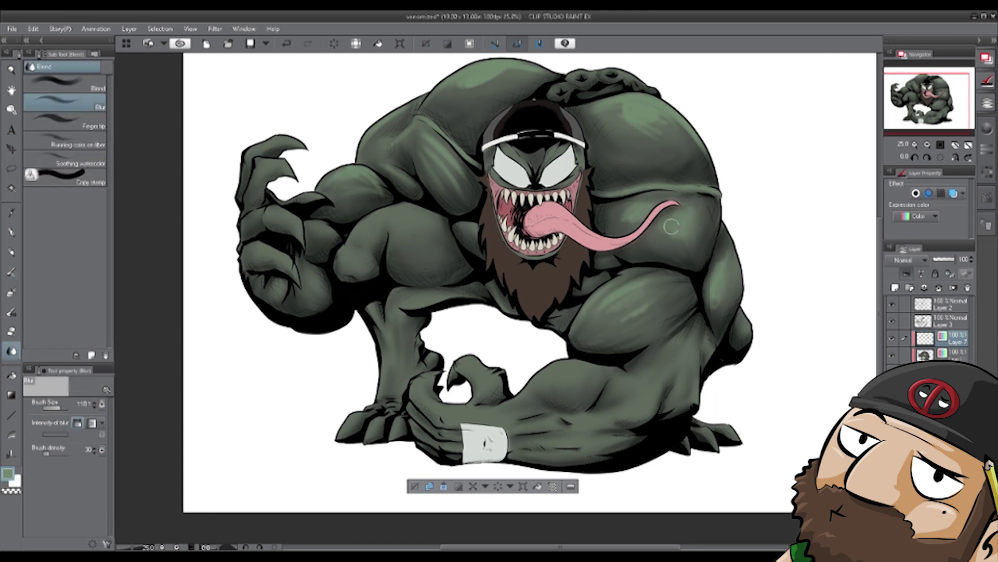
pyautogui.moveTo(674, 133); pyautogui.dragTo(700, 147)
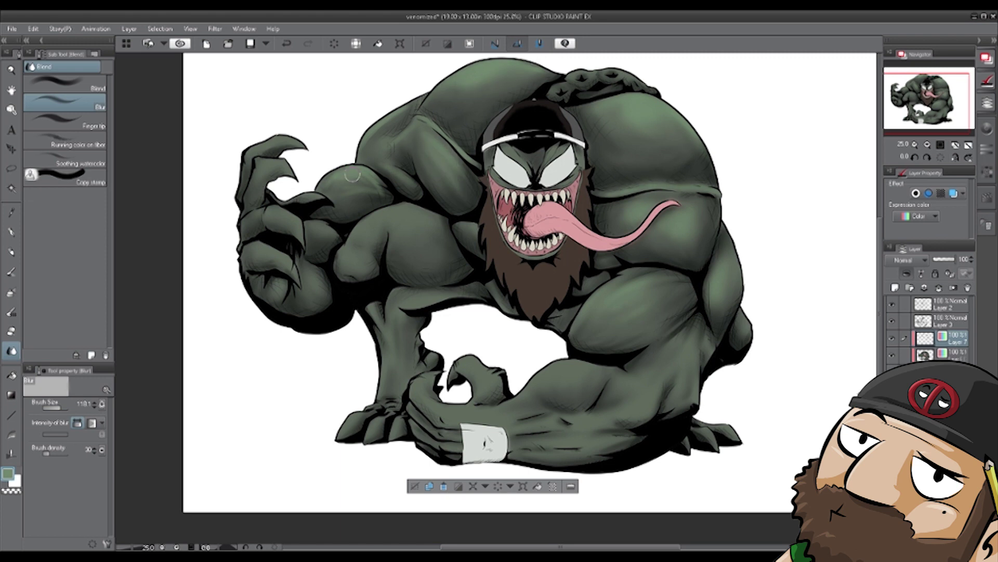
# - Paint light green highlights on the elbow and forearm of the large planted arm
pyautogui.press('b')
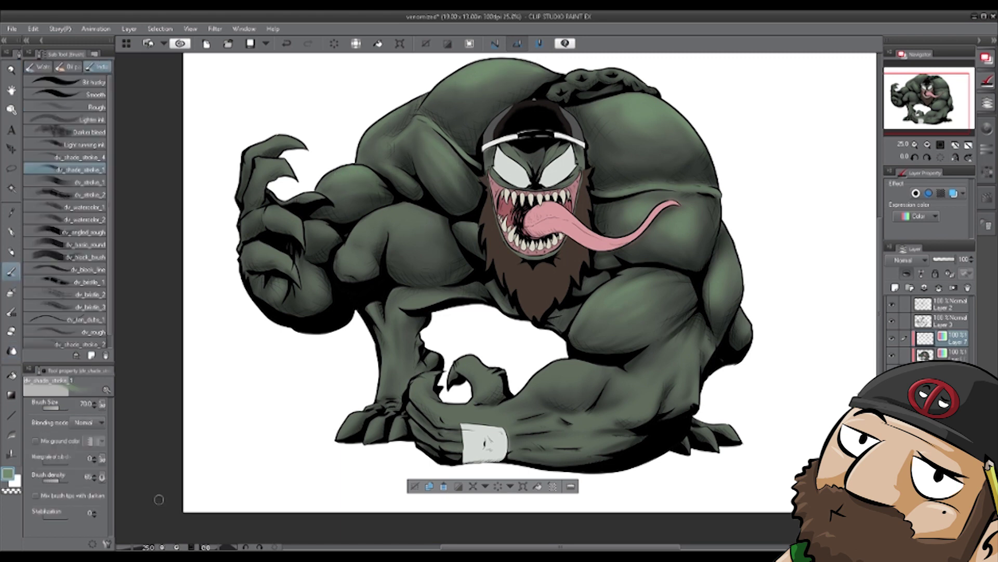
pyautogui.moveTo(631, 414); pyautogui.dragTo(647, 401)
pyautogui.moveTo(662, 382); pyautogui.dragTo(675, 365)
pyautogui.moveTo(687, 400); pyautogui.dragTo(692, 368)
pyautogui.moveTo(546, 379); pyautogui.dragTo(589, 370)
# - Paint light green highlights on the clenched hand, the leg behind it and the raised clawed hand
pyautogui.moveTo(463, 363); pyautogui.dragTo(490, 369)
pyautogui.moveTo(431, 375); pyautogui.dragTo(422, 399)
pyautogui.moveTo(447, 414); pyautogui.dragTo(479, 415)
pyautogui.moveTo(416, 428); pyautogui.dragTo(427, 435)
pyautogui.moveTo(375, 311); pyautogui.dragTo(390, 387)
pyautogui.moveTo(399, 353)
pyautogui.mouseDown()
pyautogui.moveTo(400, 384)
pyautogui.moveTo(421, 299)
pyautogui.moveTo(350, 353)
pyautogui.moveTo(284, 216)
pyautogui.moveTo(283, 165)
pyautogui.mouseUp()
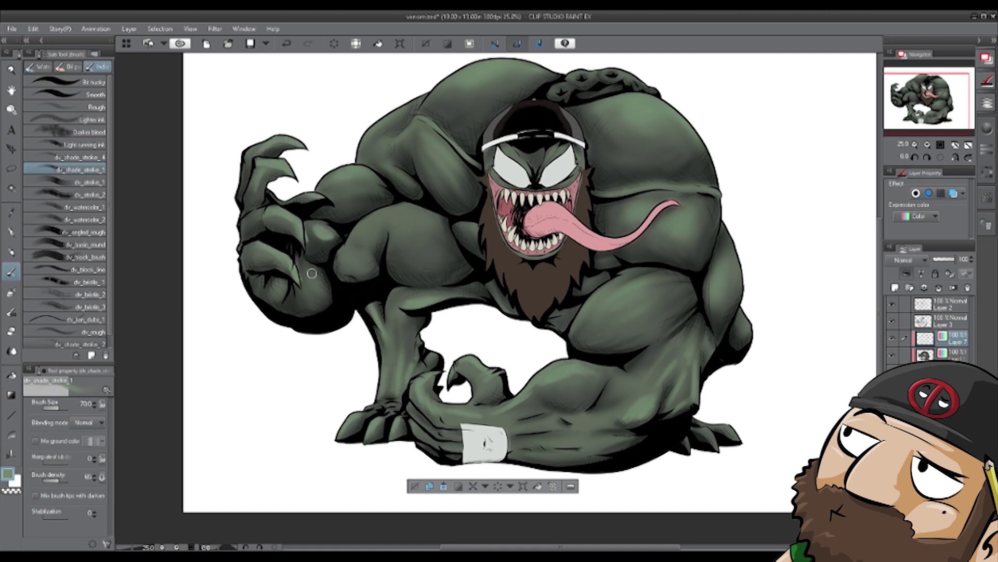
# - Blur the green highlights on the fingers and palm of the raised clawed hand
pyautogui.press('j')
pyautogui.moveTo(254, 230); pyautogui.dragTo(289, 177)
pyautogui.moveTo(283, 284)
pyautogui.mouseDown()
pyautogui.moveTo(260, 273)
pyautogui.moveTo(314, 293)
pyautogui.mouseUp()
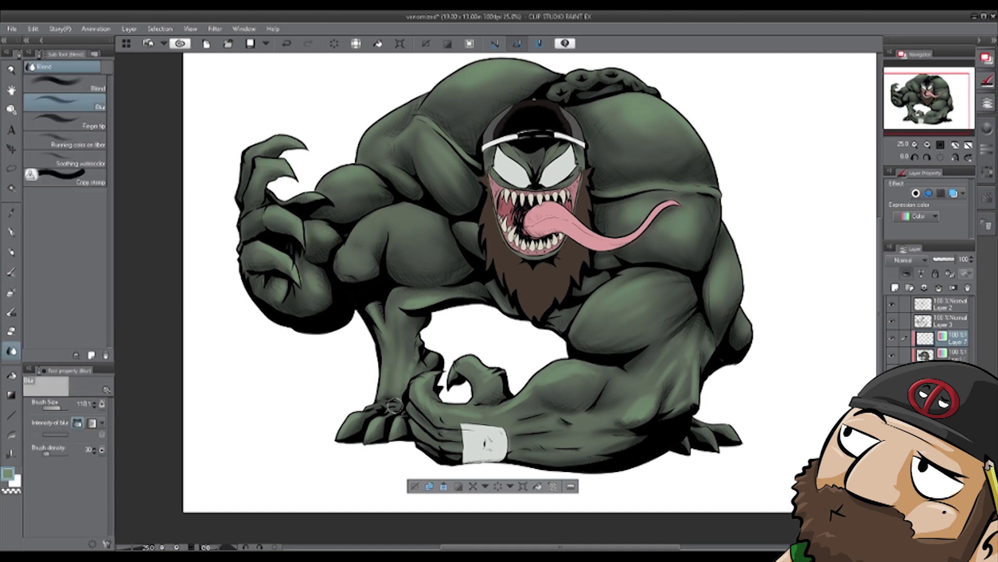
# - Blur the green highlights on the planted forearm, the muscle beside the head and the planted arm's elbow area
pyautogui.moveTo(548, 377); pyautogui.dragTo(548, 415)
pyautogui.moveTo(433, 150); pyautogui.dragTo(452, 194)
pyautogui.moveTo(676, 343); pyautogui.dragTo(656, 373)
# - Paint lighter green highlight streaks on the planted arm's shoulder and upper muscles with the dv_shade_stroke_1 brush, undoing the stray first stroke
pyautogui.press('b')
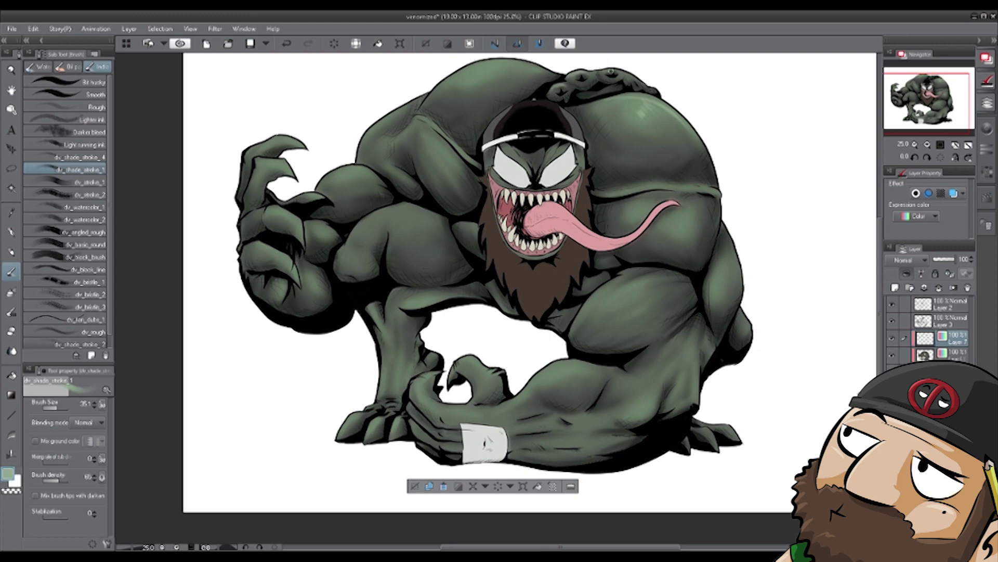
pyautogui.hotkey('ctrl', 'z')
pyautogui.moveTo(643, 205); pyautogui.dragTo(638, 219)
pyautogui.moveTo(673, 213)
pyautogui.mouseDown()
pyautogui.moveTo(686, 246)
pyautogui.moveTo(704, 254)
pyautogui.mouseUp()
pyautogui.moveTo(652, 278); pyautogui.dragTo(575, 323)
pyautogui.moveTo(655, 299); pyautogui.dragTo(627, 321)
pyautogui.moveTo(689, 313); pyautogui.dragTo(663, 338)
pyautogui.moveTo(725, 253); pyautogui.dragTo(711, 301)
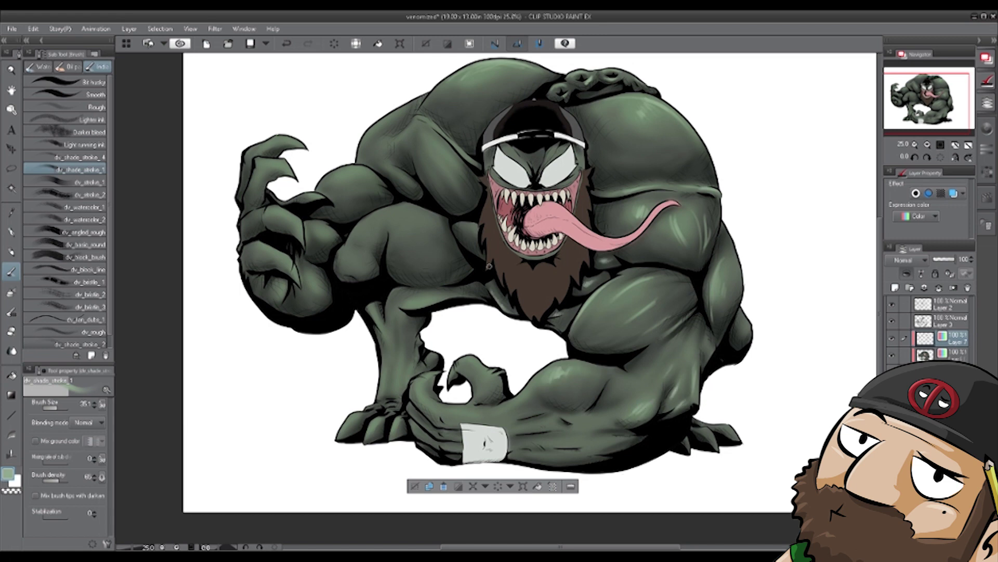
# - Paint light green streaks on the chest and shoulder muscles beside the head and on the raised arm, and blur them smooth
pyautogui.moveTo(461, 145); pyautogui.dragTo(440, 177)
pyautogui.moveTo(431, 162); pyautogui.dragTo(400, 179)
pyautogui.moveTo(395, 116); pyautogui.dragTo(363, 142)
pyautogui.moveTo(380, 128); pyautogui.dragTo(359, 151)
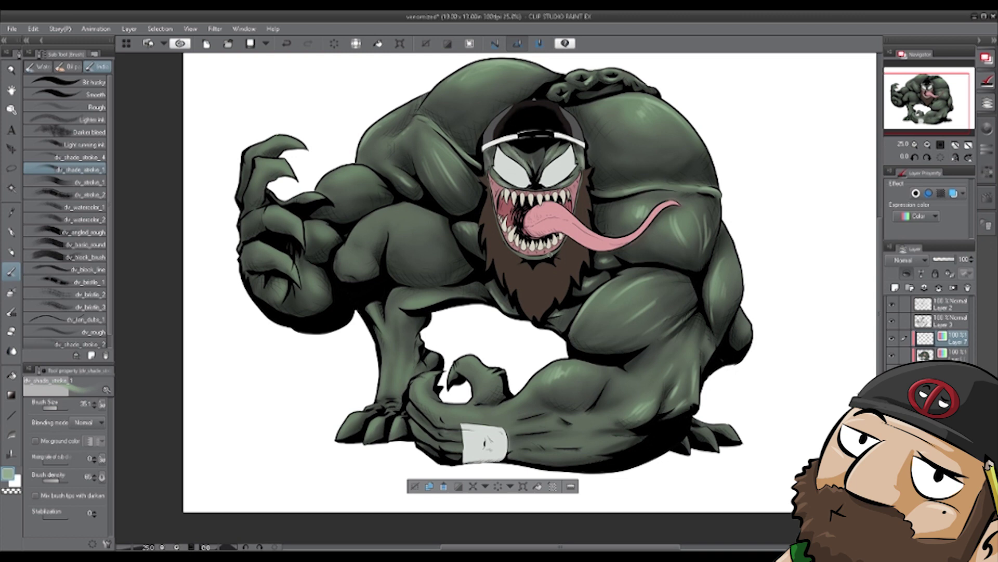
pyautogui.moveTo(366, 217)
pyautogui.mouseDown()
pyautogui.moveTo(405, 240)
pyautogui.moveTo(436, 218)
pyautogui.mouseUp()
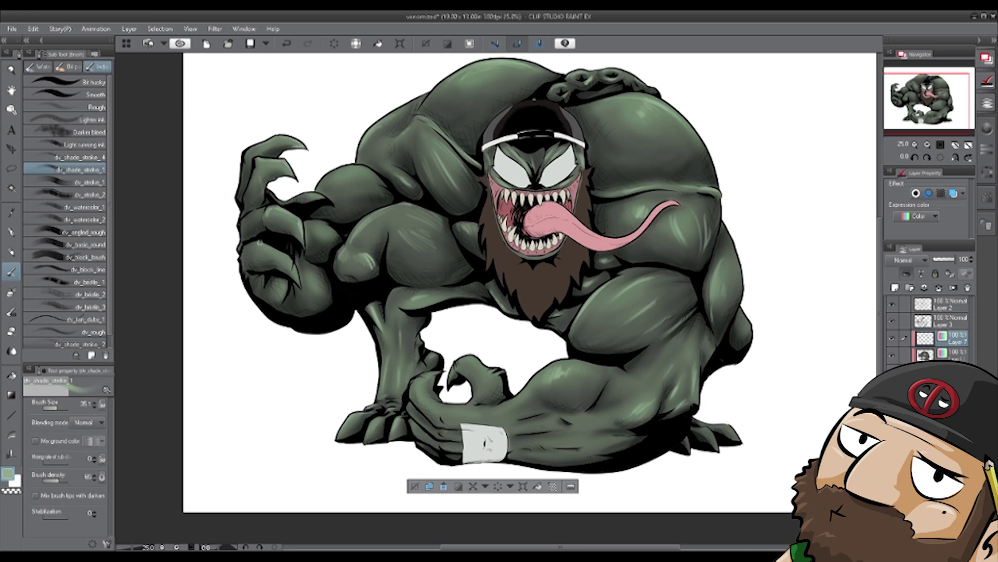
pyautogui.press('j')
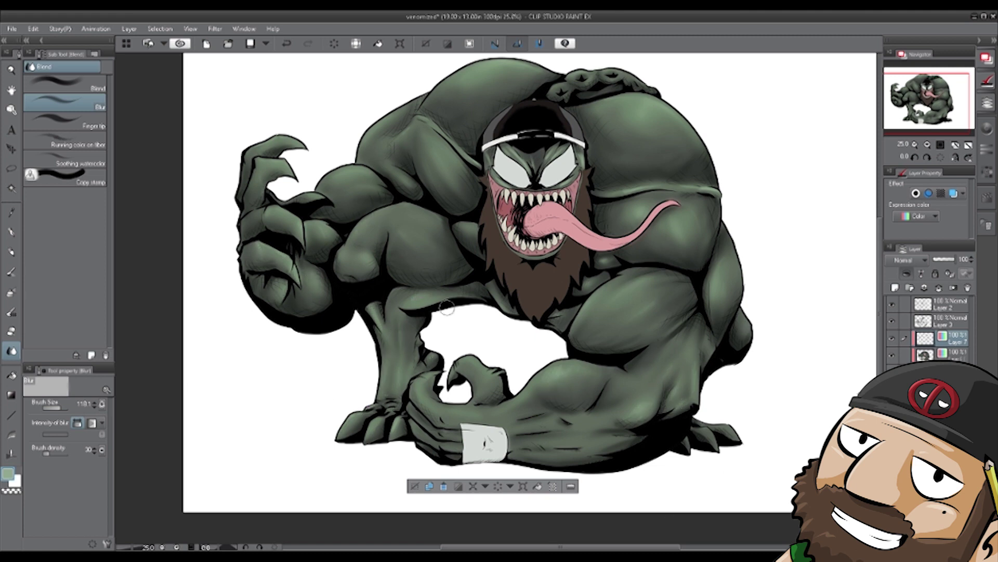
# - Paint small, brighter green highlights across the muscles and hands, and along the ridges beside the head and on the shoulder
pyautogui.press('b')
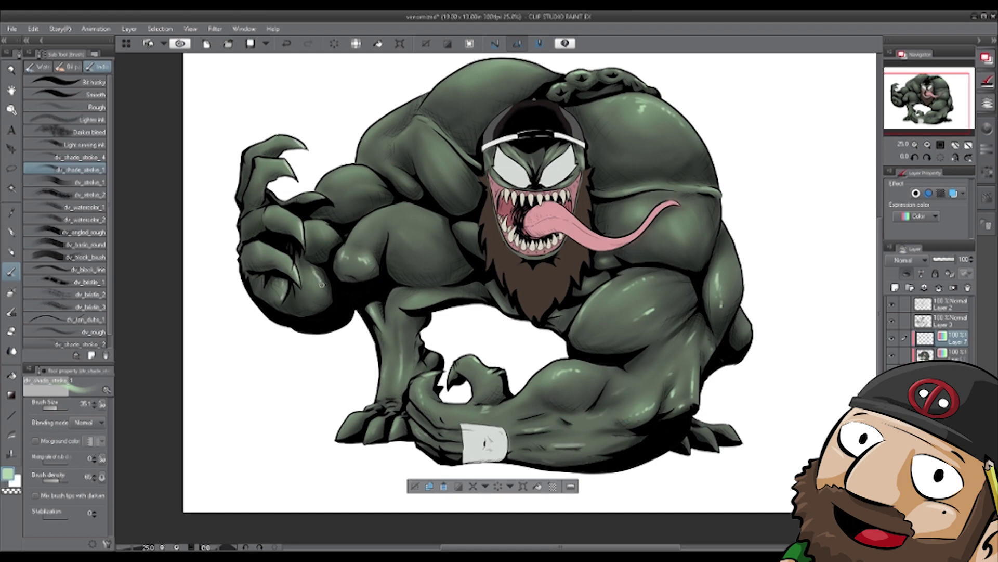
pyautogui.moveTo(436, 124); pyautogui.dragTo(474, 162)
pyautogui.moveTo(606, 193); pyautogui.dragTo(688, 189)
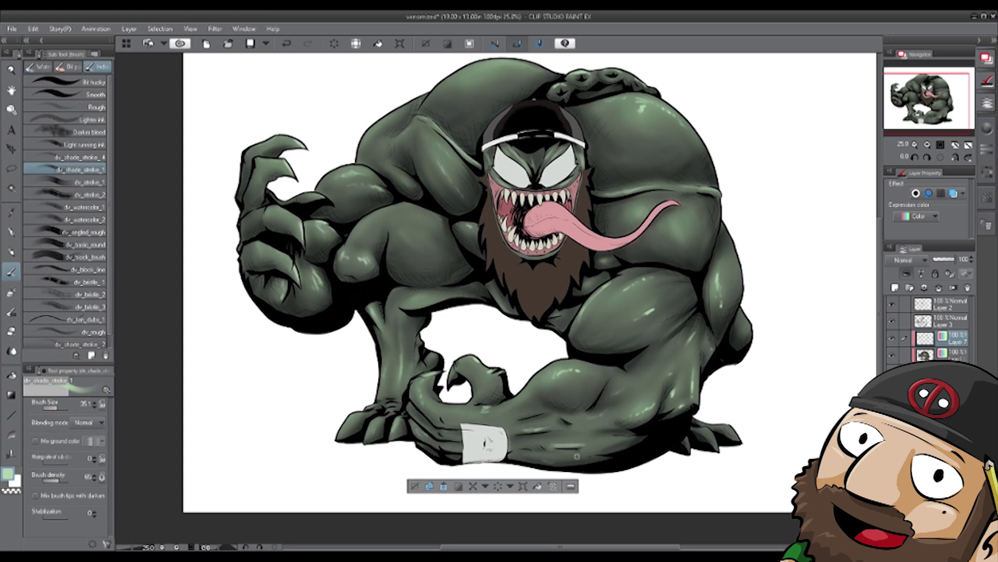
# - Blur the bright green highlights on both arms, the hands, the leg and the foot into the surrounding color
pyautogui.press('j')
pyautogui.moveTo(607, 285); pyautogui.dragTo(587, 302)
pyautogui.moveTo(694, 334)
pyautogui.mouseDown()
pyautogui.moveTo(703, 359)
pyautogui.moveTo(685, 401)
pyautogui.mouseUp()
pyautogui.moveTo(674, 389); pyautogui.dragTo(650, 410)
pyautogui.moveTo(557, 446); pyautogui.dragTo(577, 444)
pyautogui.moveTo(543, 430); pyautogui.dragTo(522, 429)
pyautogui.moveTo(471, 368); pyautogui.dragTo(466, 370)
pyautogui.moveTo(394, 416); pyautogui.dragTo(394, 422)
pyautogui.moveTo(376, 311); pyautogui.dragTo(374, 320)
pyautogui.moveTo(366, 261); pyautogui.dragTo(364, 264)
pyautogui.moveTo(345, 255); pyautogui.dragTo(346, 268)
pyautogui.moveTo(323, 226); pyautogui.dragTo(328, 231)
pyautogui.moveTo(313, 275); pyautogui.dragTo(316, 284)
pyautogui.moveTo(281, 284); pyautogui.dragTo(281, 294)
pyautogui.moveTo(349, 177); pyautogui.dragTo(382, 192)
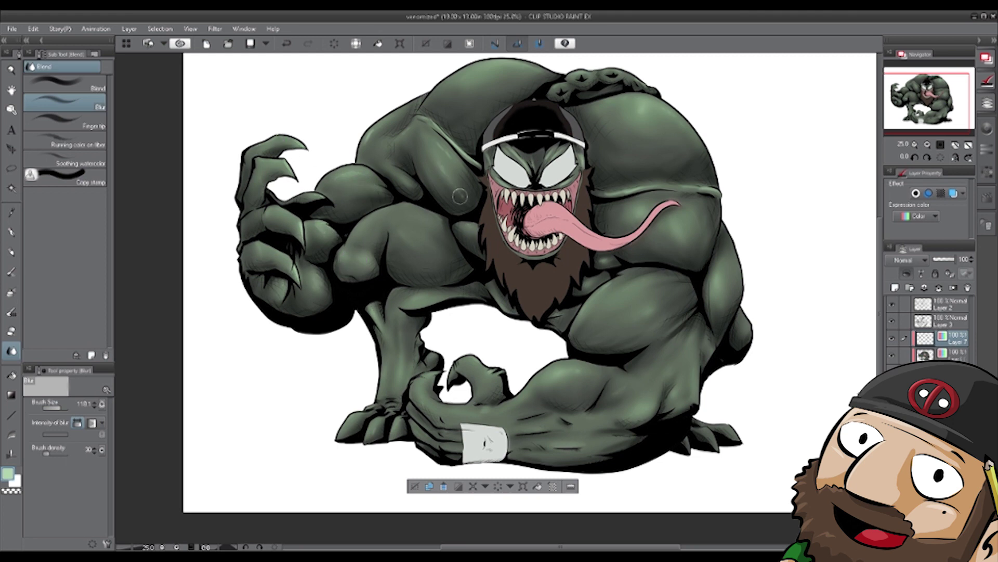
pyautogui.press('b')
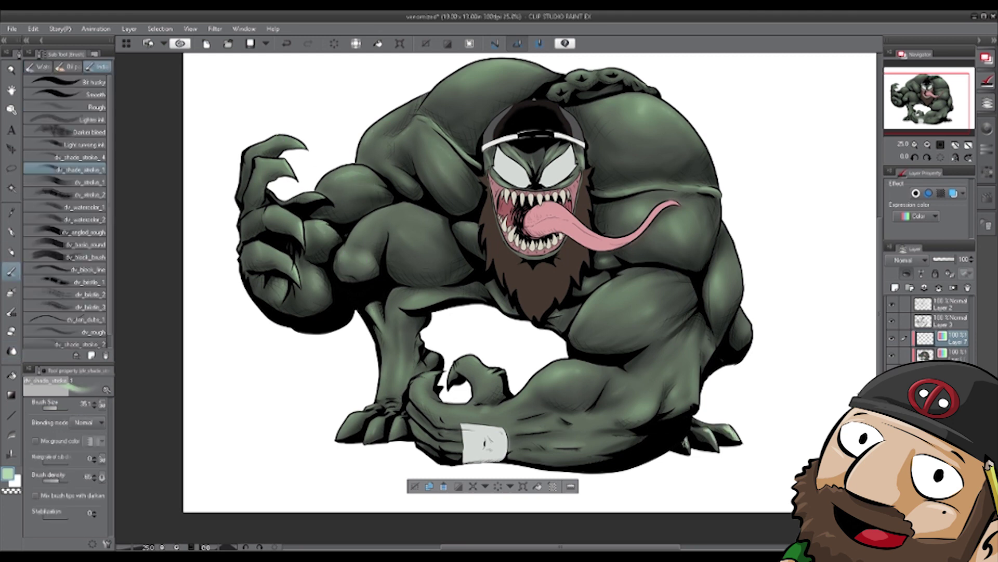
pyautogui.press('j')
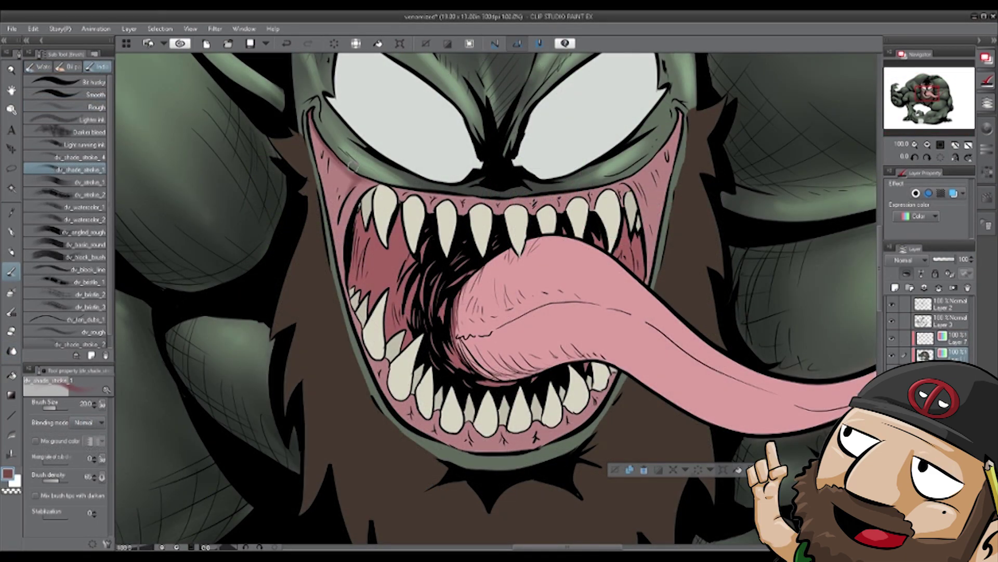
# - Shade the upper and lower gums with dark red, deepening the edges between the teeth with a darker red at brush size 13
pyautogui.moveTo(320, 199)
pyautogui.mouseDown()
pyautogui.moveTo(343, 249)
pyautogui.moveTo(364, 203)
pyautogui.moveTo(561, 197)
pyautogui.moveTo(675, 143)
pyautogui.moveTo(639, 198)
pyautogui.moveTo(629, 250)
pyautogui.mouseUp()
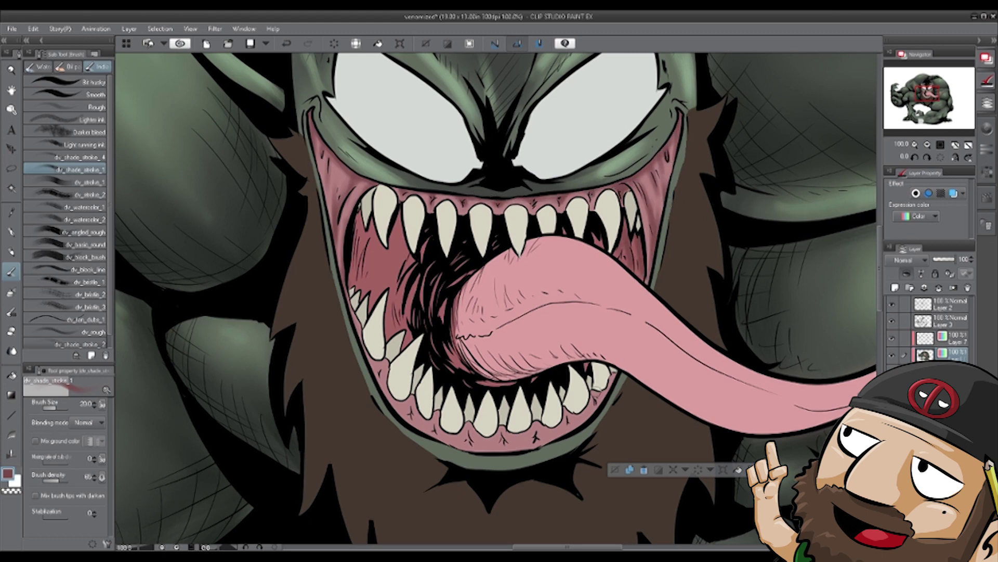
pyautogui.moveTo(377, 369)
pyautogui.mouseDown()
pyautogui.moveTo(416, 429)
pyautogui.moveTo(468, 447)
pyautogui.moveTo(495, 447)
pyautogui.moveTo(598, 404)
pyautogui.mouseUp()
pyautogui.doubleClick(7, 474)
pyautogui.click(54, 408)
pyautogui.moveTo(365, 181)
pyautogui.mouseDown()
pyautogui.moveTo(337, 229)
pyautogui.moveTo(338, 157)
pyautogui.mouseUp()
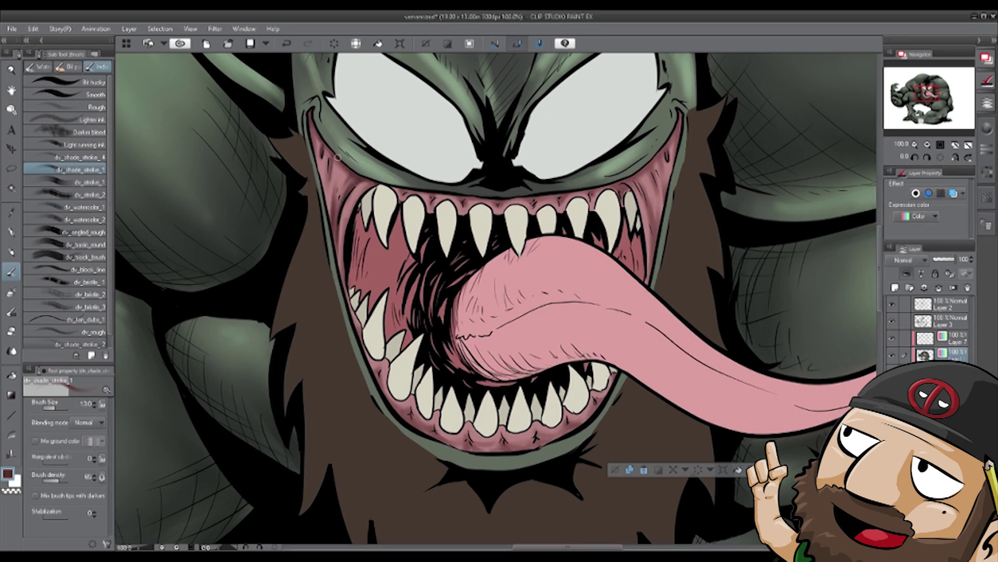
pyautogui.moveTo(345, 281); pyautogui.dragTo(414, 416)
pyautogui.moveTo(470, 444); pyautogui.dragTo(522, 437)
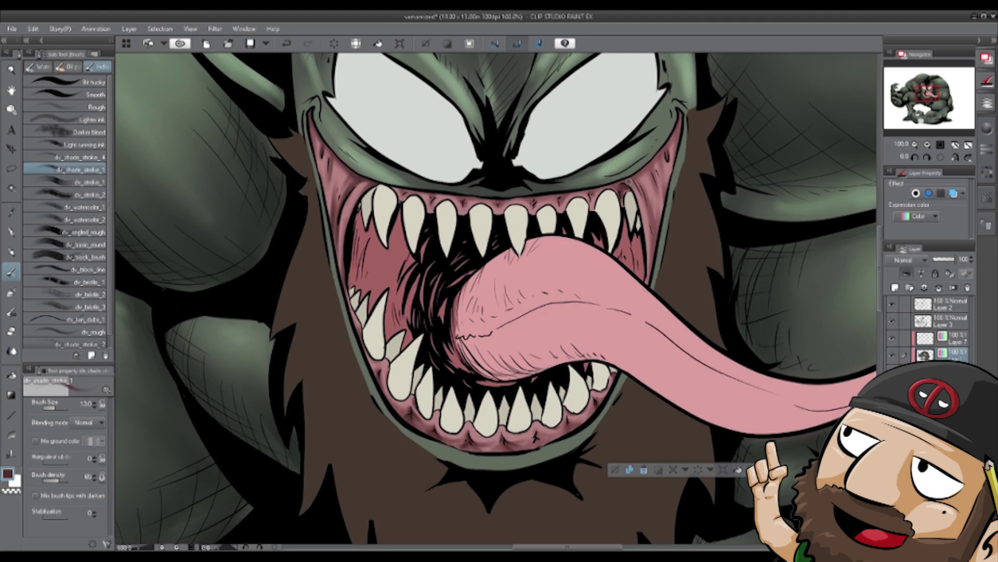
pyautogui.moveTo(628, 182)
pyautogui.mouseDown()
pyautogui.moveTo(653, 260)
pyautogui.moveTo(662, 194)
pyautogui.mouseUp()
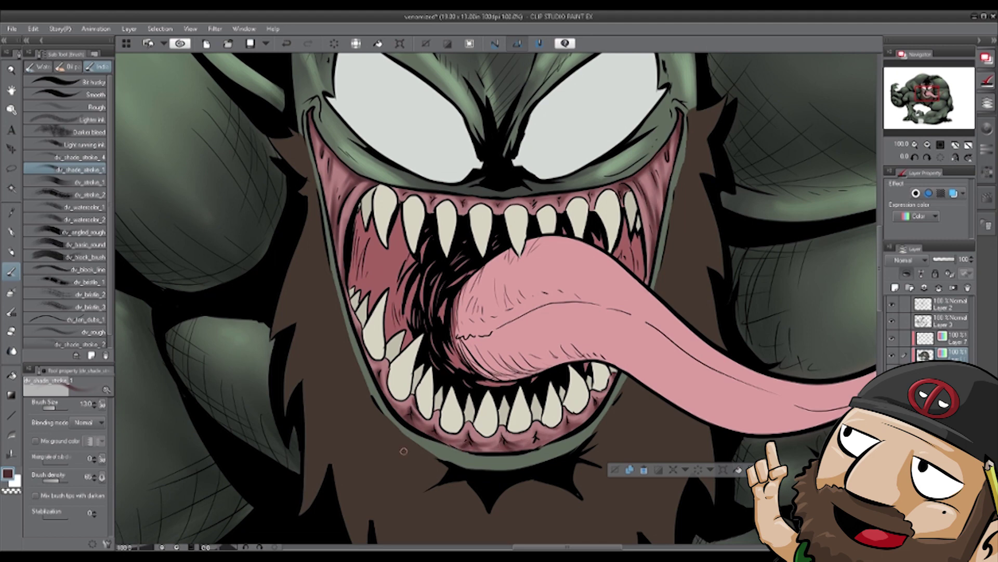
# - Pick a brighter pink and paint highlights on the upper gums, the mouth corners and the lower gums
pyautogui.doubleClick(8, 475)
pyautogui.click(591, 216)
pyautogui.moveTo(351, 201); pyautogui.dragTo(343, 285)
pyautogui.moveTo(436, 196); pyautogui.dragTo(493, 202)
pyautogui.moveTo(498, 212)
pyautogui.mouseDown()
pyautogui.moveTo(580, 196)
pyautogui.moveTo(599, 206)
pyautogui.mouseUp()
pyautogui.moveTo(641, 200); pyautogui.dragTo(650, 260)
pyautogui.moveTo(659, 177); pyautogui.dragTo(653, 222)
pyautogui.moveTo(676, 131); pyautogui.dragTo(670, 164)
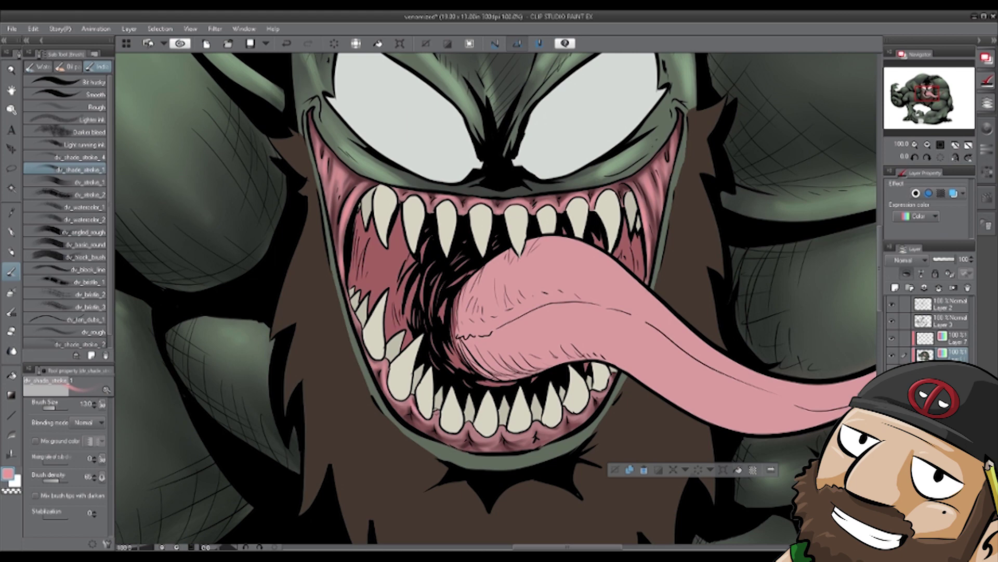
pyautogui.moveTo(506, 433); pyautogui.dragTo(560, 427)
pyautogui.moveTo(566, 418); pyautogui.dragTo(587, 411)
# - Add paler pink highlights to the upper gums and the mouth's corner folds at brush size 10
pyautogui.doubleClick(8, 474)
pyautogui.click(592, 216)
pyautogui.press('[')
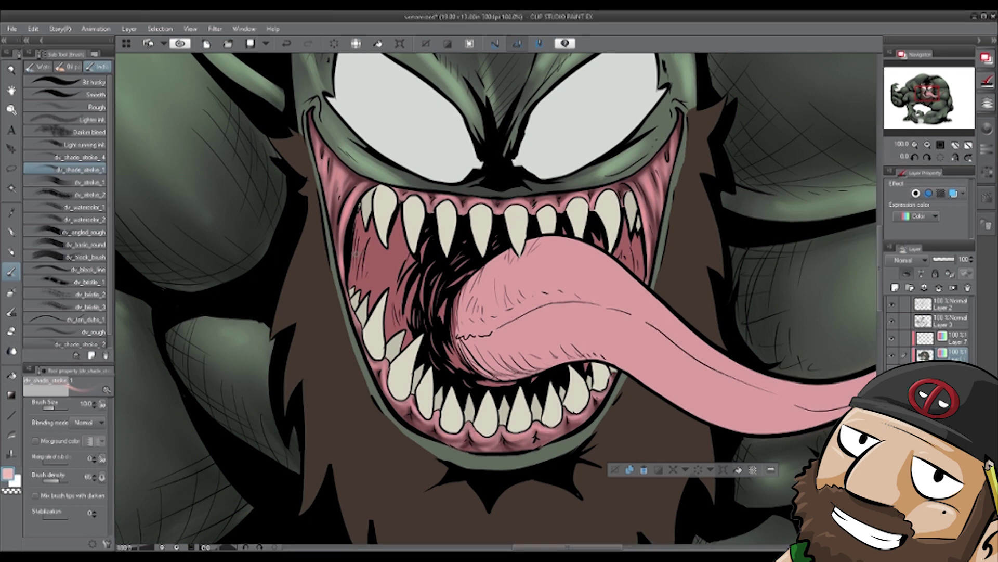
pyautogui.moveTo(411, 200); pyautogui.dragTo(583, 196)
pyautogui.moveTo(659, 179); pyautogui.dragTo(656, 205)
pyautogui.moveTo(673, 143); pyautogui.dragTo(671, 166)
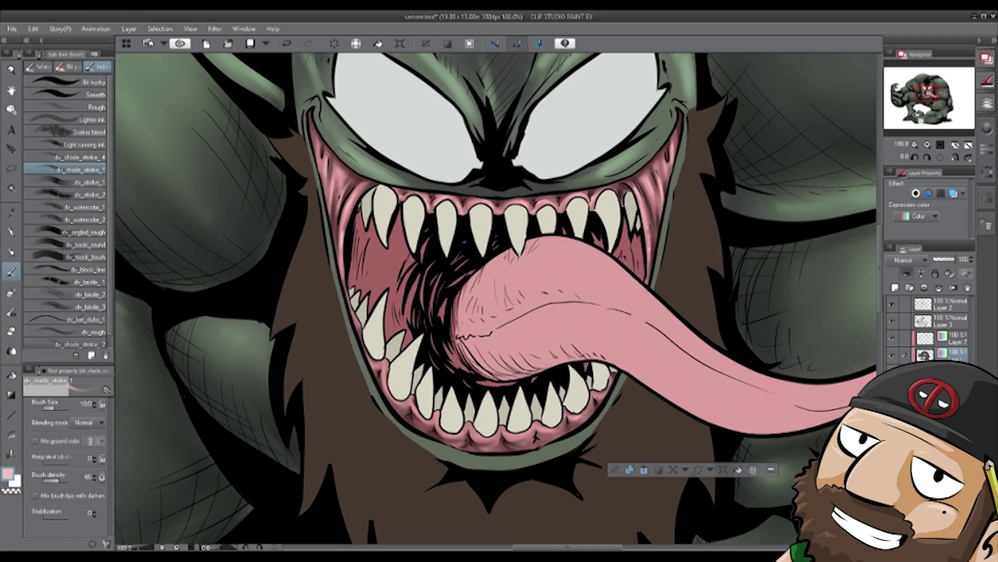
# - Select the inner mouth behind the tongue and shade it with a dark red gradient
pyautogui.hotkey('ctrl', '-')
pyautogui.hotkey('ctrl', '-')
pyautogui.hotkey('ctrl', '-')
pyautogui.hotkey('ctrl', '+')
pyautogui.hotkey('ctrl', '+')
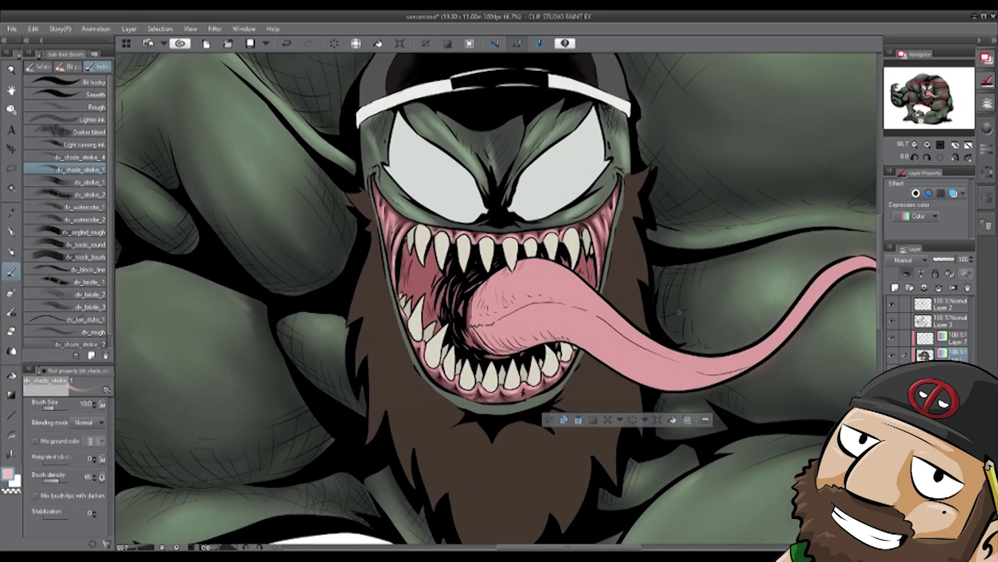
pyautogui.click(892, 321)
pyautogui.click(469, 44)
pyautogui.press('w')
pyautogui.click(435, 291)
pyautogui.click(892, 321)
pyautogui.press('i')
pyautogui.click(427, 271)
pyautogui.press('g')
pyautogui.moveTo(491, 234); pyautogui.dragTo(409, 265)
pyautogui.click(92, 446)
# - Select the tongue, refining the selection around its base inside the mouth with the lasso
pyautogui.press('b')
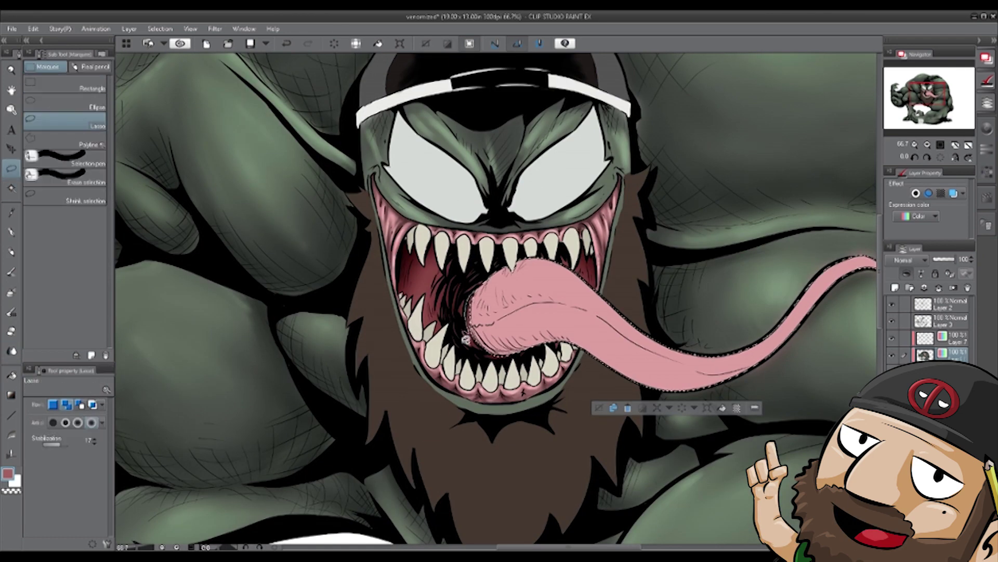
pyautogui.moveTo(465, 339); pyautogui.dragTo(489, 279)
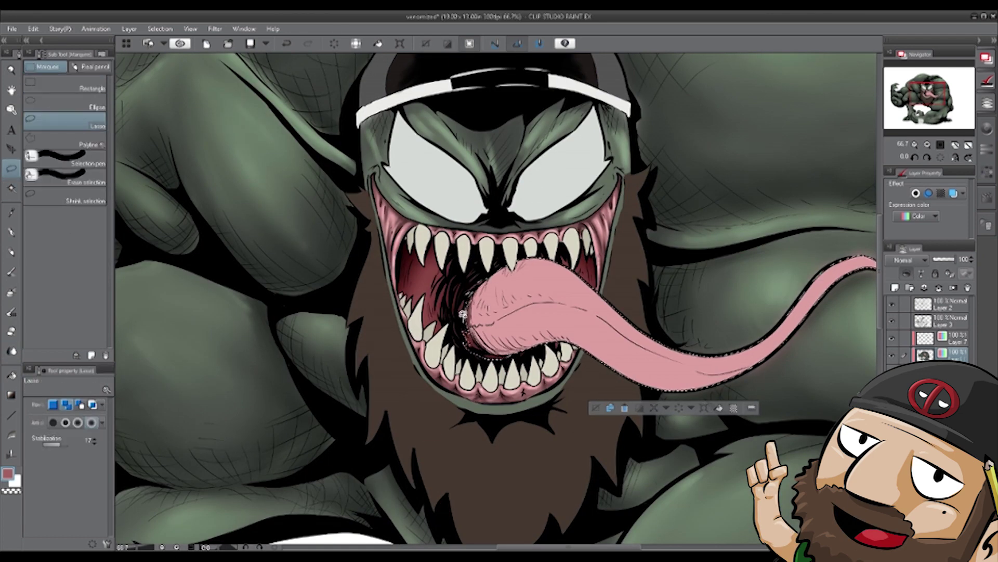
pyautogui.press('j')
pyautogui.moveTo(569, 546); pyautogui.dragTo(580, 546)
# - Shade the tongue's underside and center crease with darker red, starting in Multiply mode, and blur the shading smooth
pyautogui.press('b')
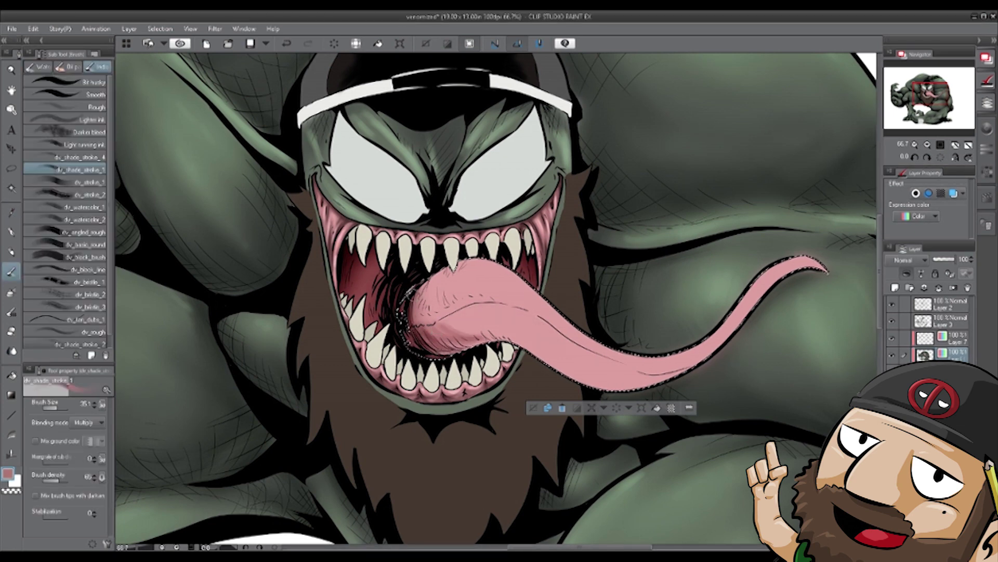
pyautogui.press('j')
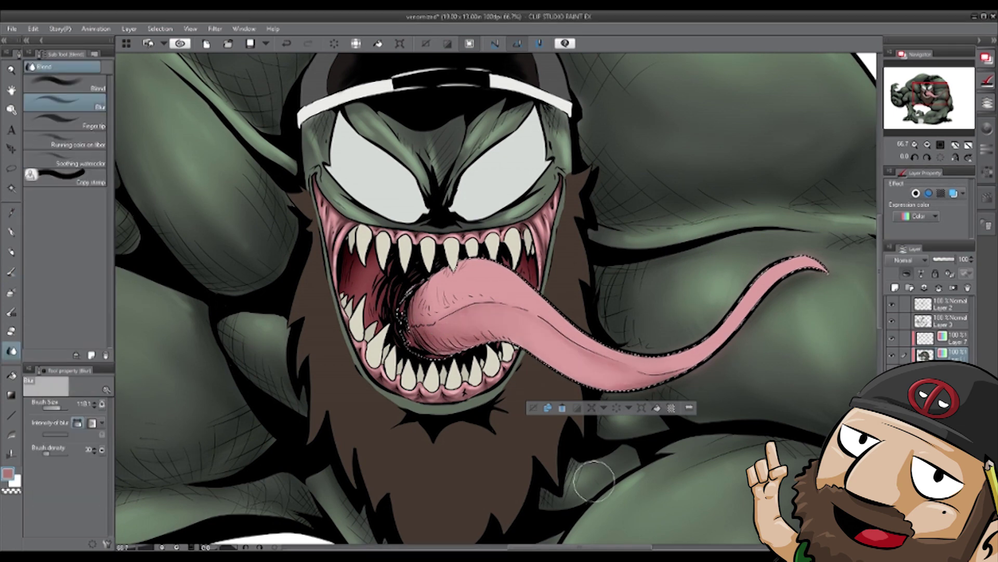
pyautogui.press('b')
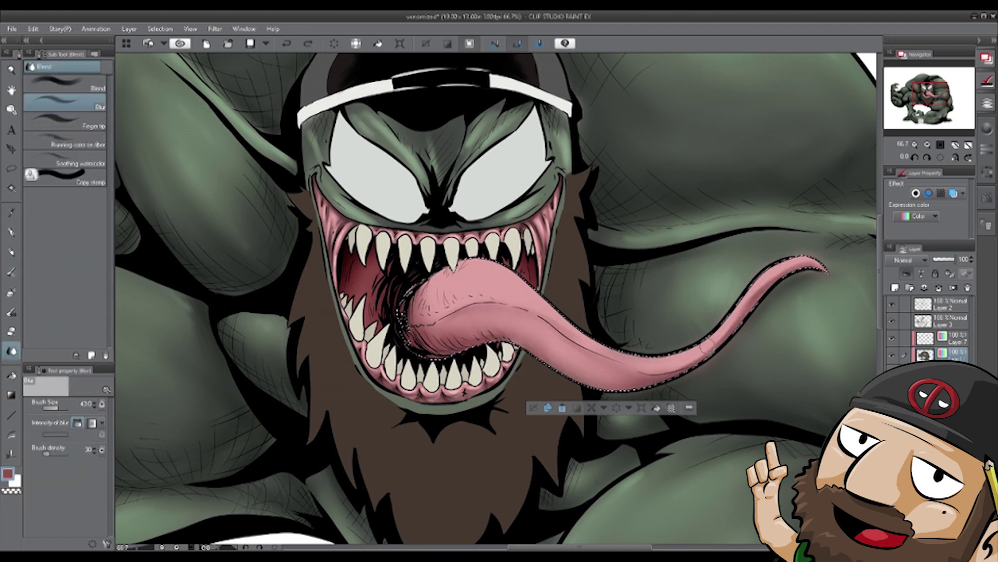
pyautogui.press('j')
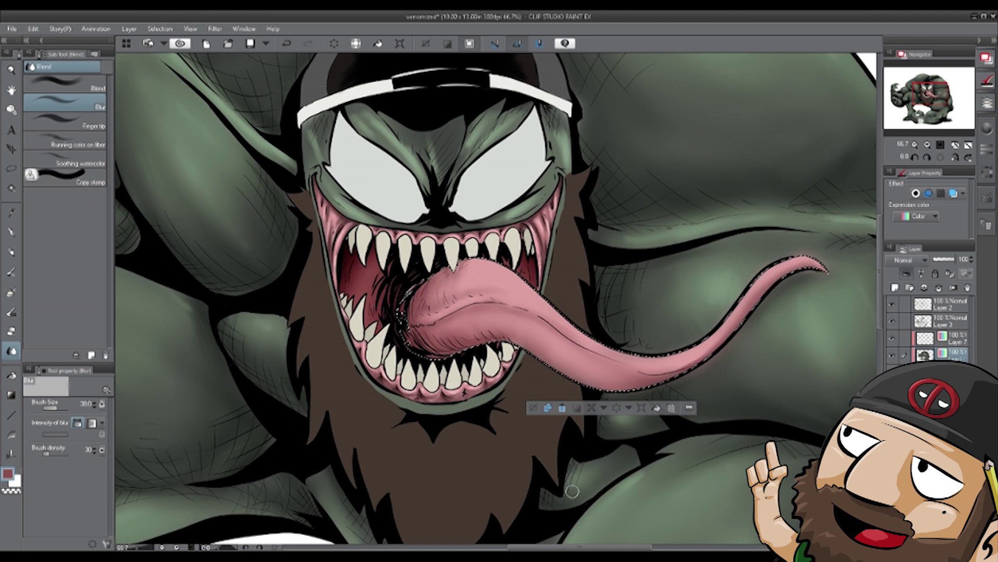
# - Deepen the shadows at the tongue's base and along its crease with darker red at brush size 15, and blend them
pyautogui.press('b')
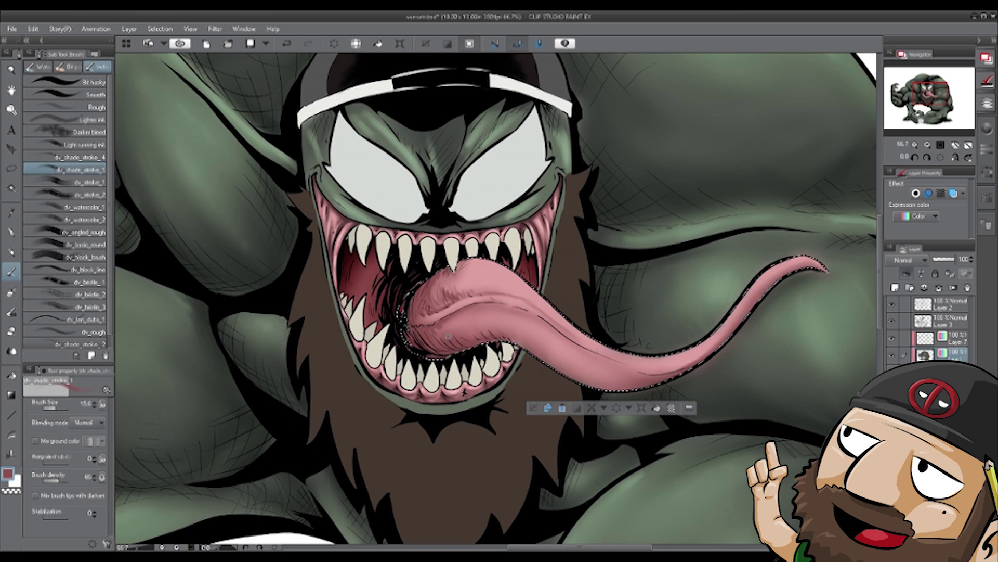
pyautogui.press('j')
pyautogui.press('b')
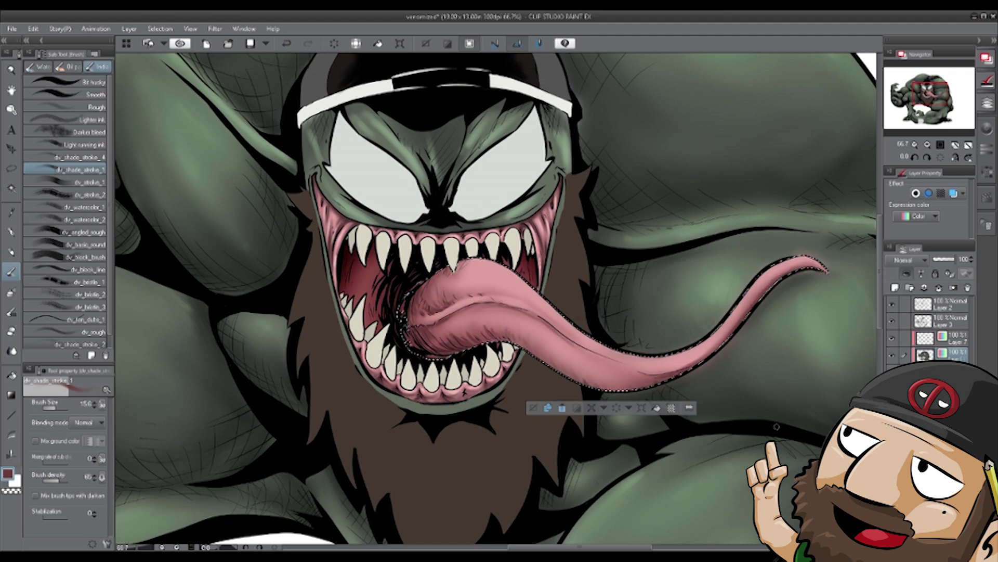
pyautogui.press('j')
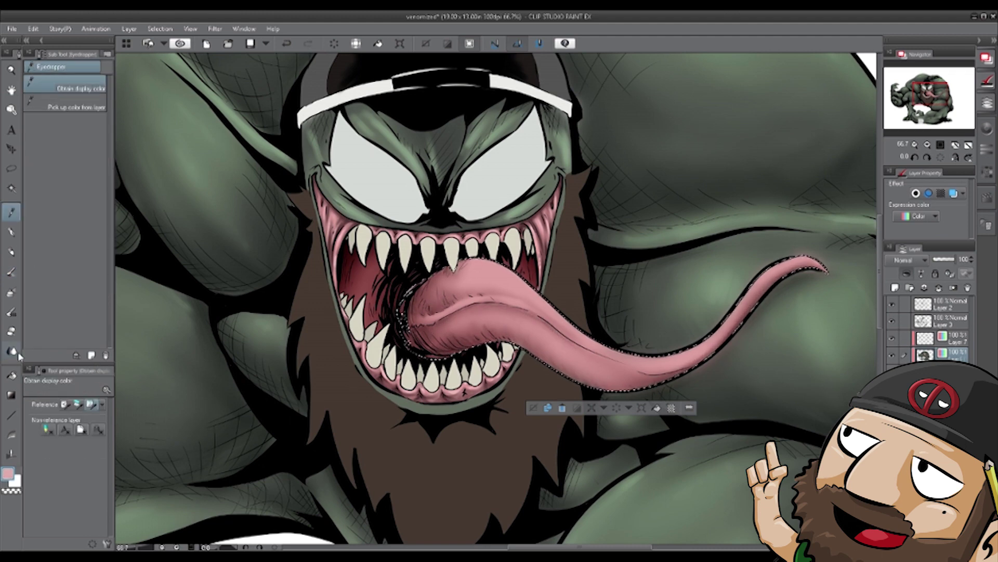
# - Paint light pink highlights along the tongue's crease, upper surface and tip, and blur them
pyautogui.press('b')
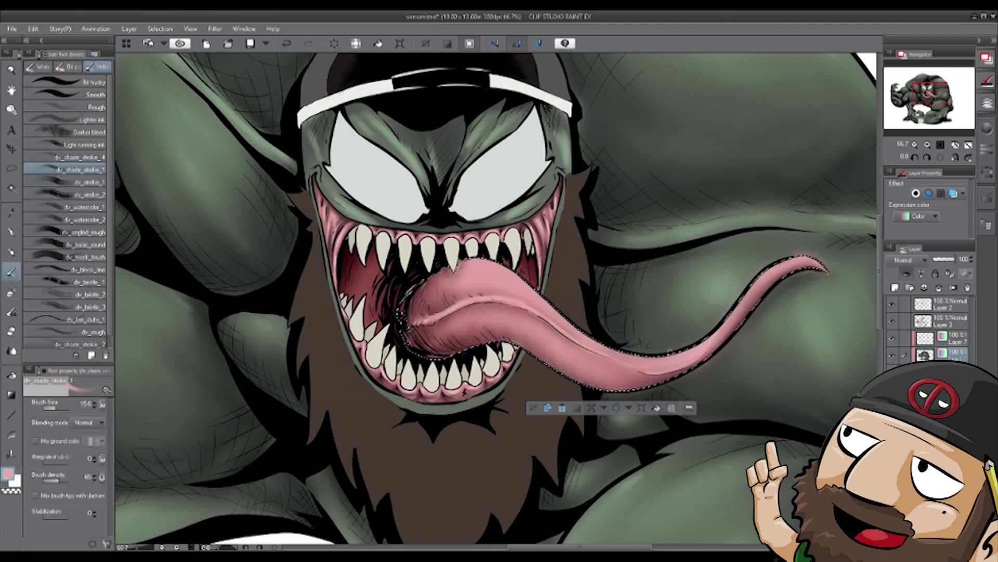
pyautogui.moveTo(671, 364); pyautogui.dragTo(700, 351)
pyautogui.press('j')
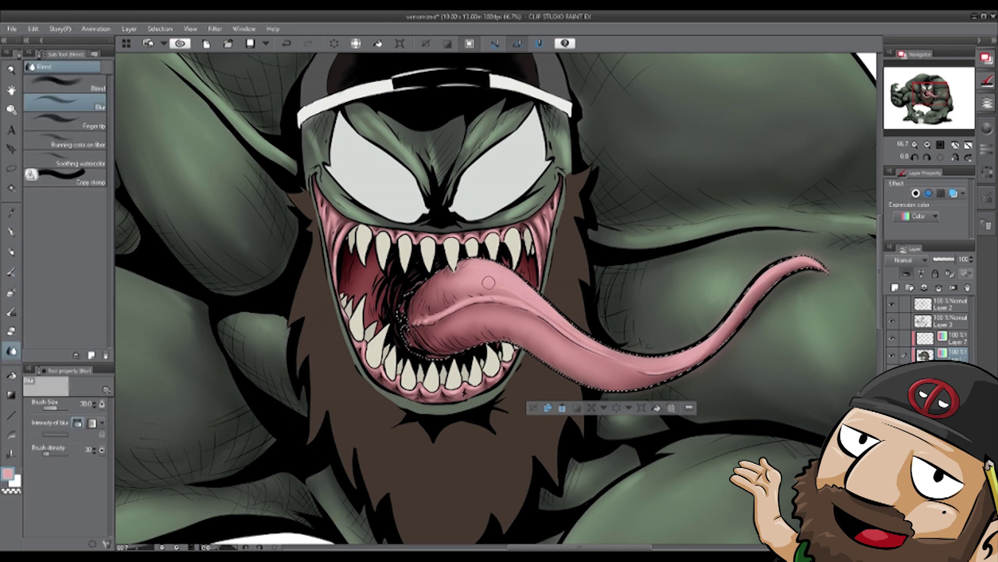
pyautogui.press('b')
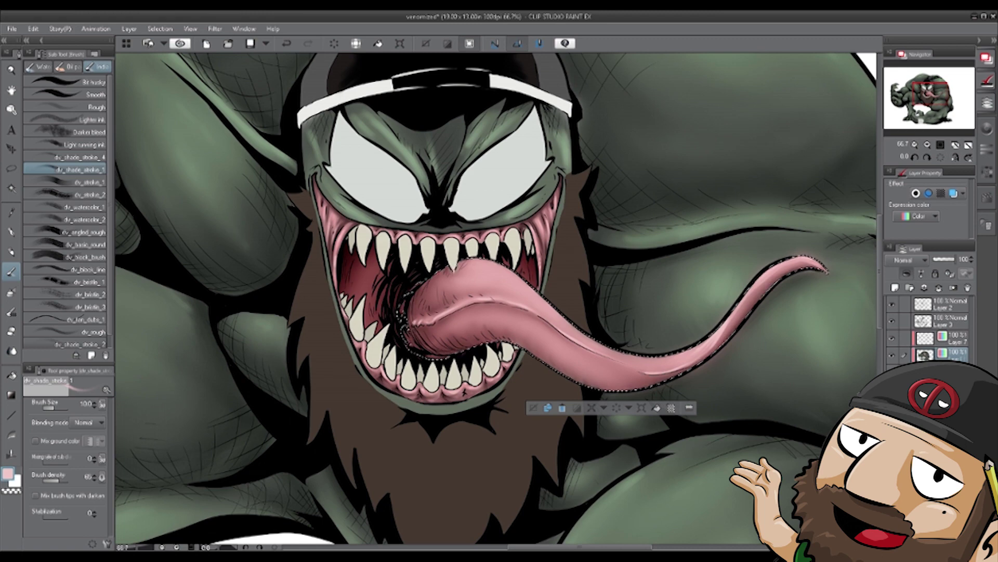
pyautogui.press('j')
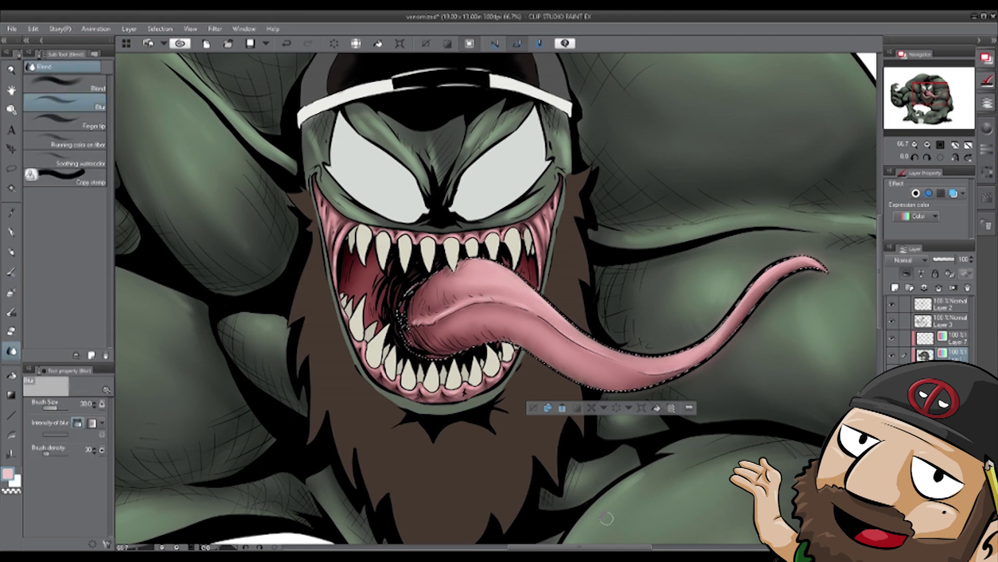
# - Add small pink highlights and fine dark red accents to the tongue at brush size 10, and blend them
pyautogui.press('b')
pyautogui.press('j')
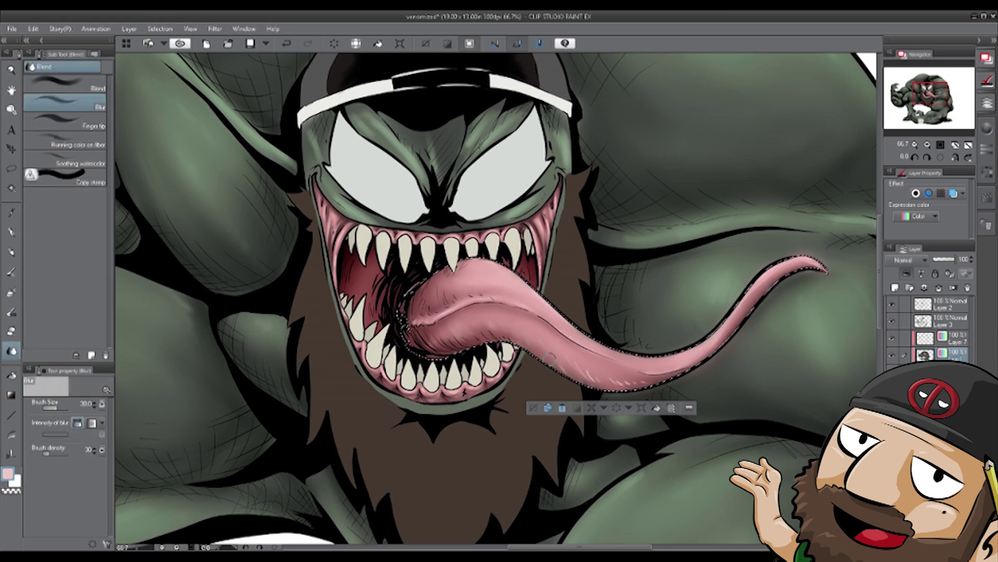
pyautogui.press('b')
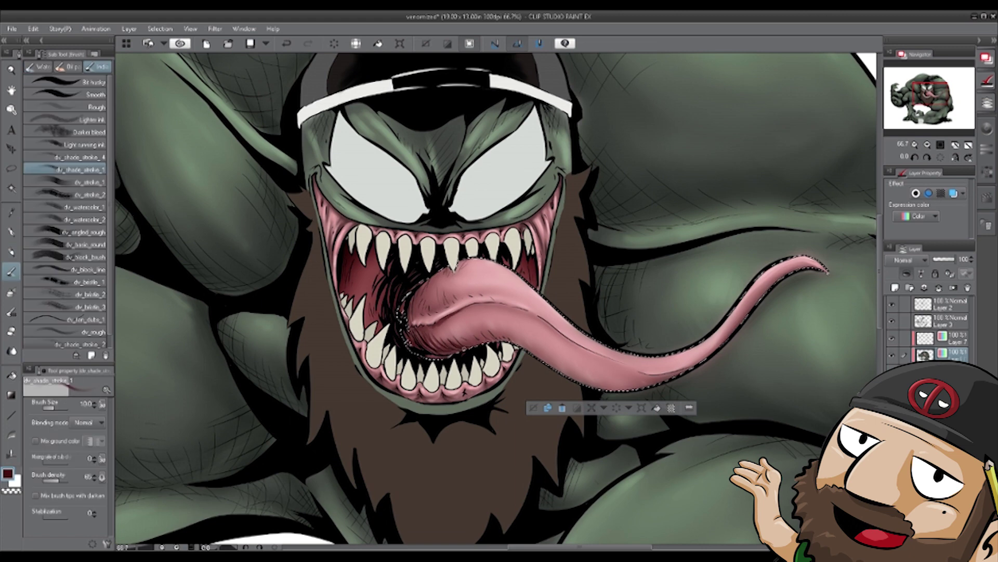
pyautogui.press('j')
# - Deselect the tongue and paint near-white shine highlights along its upper surface and curve
pyautogui.hotkey('ctrl', 'd')
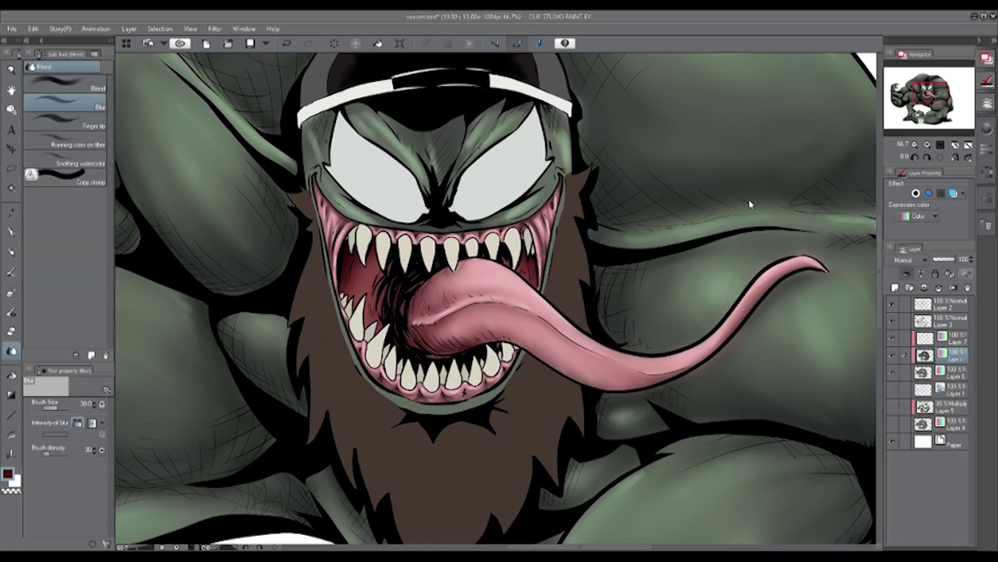
pyautogui.press('b')
pyautogui.press('j')
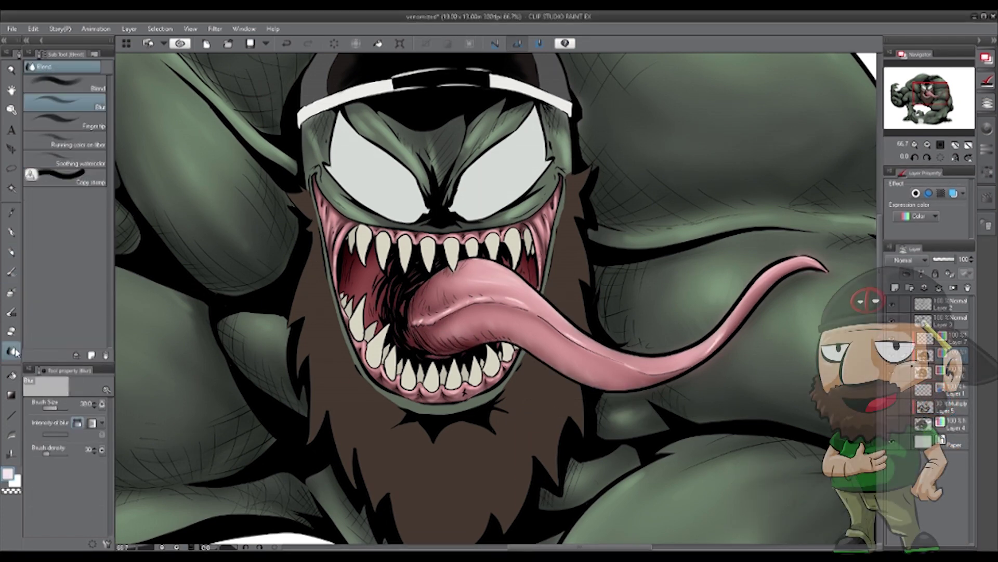
pyautogui.click(931, 320)
pyautogui.click(931, 304)
pyautogui.moveTo(420, 276); pyautogui.dragTo(395, 310)
pyautogui.hotkey('ctrl', 'z')
pyautogui.click(931, 336)
pyautogui.hotkey('ctrl', 'z')
pyautogui.hotkey('ctrl', 'd')
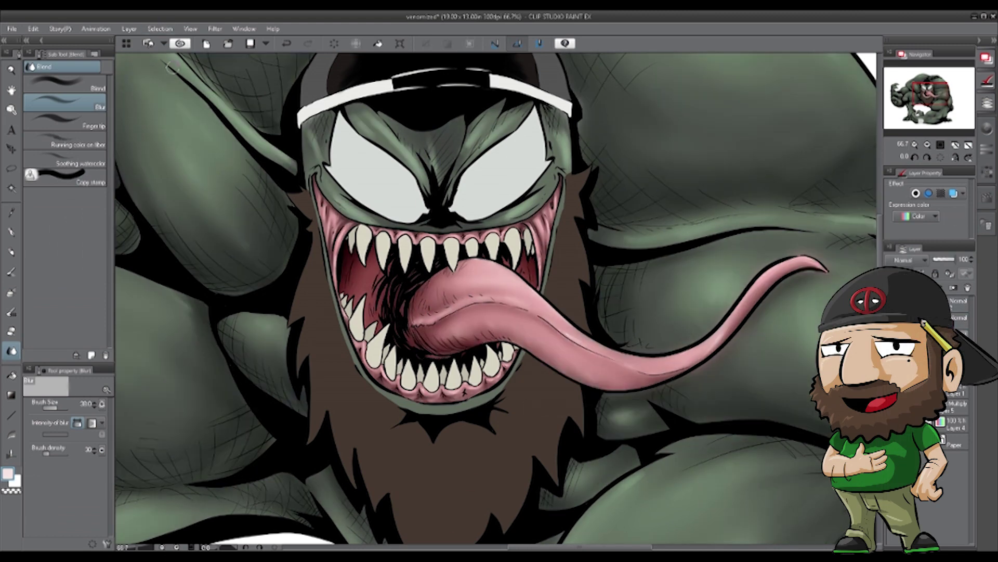
# - Select the upper and lower rows of teeth with Auto select
pyautogui.press('w')
pyautogui.click(352, 242)
pyautogui.click(405, 251)
pyautogui.click(529, 243)
pyautogui.click(491, 363)
pyautogui.click(401, 376)
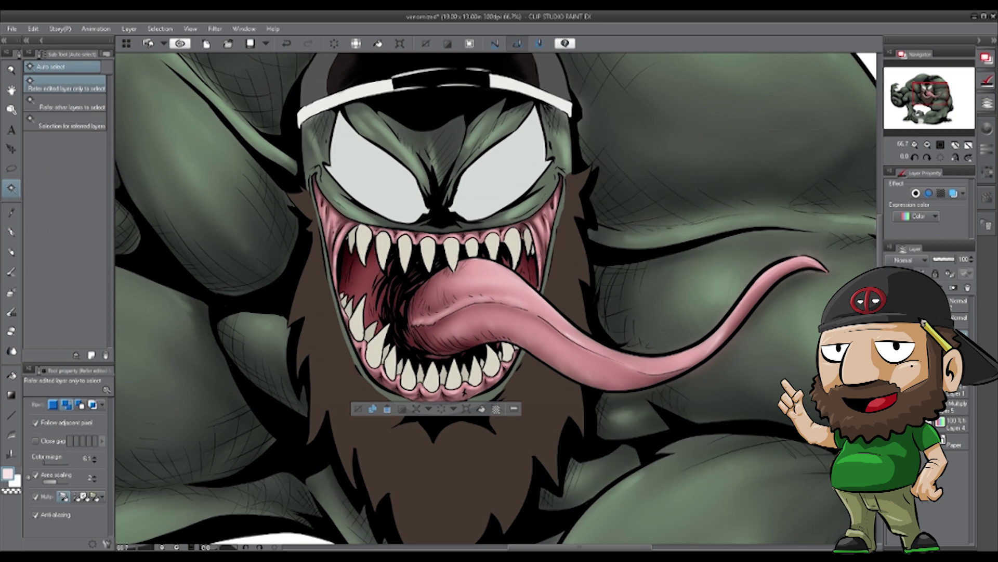
# - Paint shadows along the edges and roots of the upper and lower teeth
pyautogui.press('b')
pyautogui.moveTo(363, 256)
pyautogui.mouseDown()
pyautogui.moveTo(366, 229)
pyautogui.moveTo(384, 265)
pyautogui.mouseUp()
pyautogui.moveTo(402, 238)
pyautogui.mouseDown()
pyautogui.moveTo(429, 267)
pyautogui.moveTo(454, 268)
pyautogui.moveTo(473, 254)
pyautogui.mouseUp()
pyautogui.moveTo(490, 235)
pyautogui.mouseDown()
pyautogui.moveTo(494, 258)
pyautogui.moveTo(515, 265)
pyautogui.moveTo(492, 256)
pyautogui.mouseUp()
pyautogui.moveTo(468, 244); pyautogui.dragTo(470, 255)
pyautogui.moveTo(343, 298); pyautogui.dragTo(354, 318)
pyautogui.moveTo(353, 314); pyautogui.dragTo(368, 338)
pyautogui.moveTo(369, 343); pyautogui.dragTo(381, 365)
pyautogui.moveTo(386, 327); pyautogui.dragTo(376, 363)
pyautogui.moveTo(384, 348); pyautogui.dragTo(395, 375)
pyautogui.moveTo(400, 361)
pyautogui.mouseDown()
pyautogui.moveTo(408, 388)
pyautogui.moveTo(416, 384)
pyautogui.mouseUp()
pyautogui.moveTo(421, 365); pyautogui.dragTo(433, 390)
pyautogui.moveTo(455, 368)
pyautogui.mouseDown()
pyautogui.moveTo(452, 387)
pyautogui.moveTo(472, 385)
pyautogui.mouseUp()
pyautogui.moveTo(492, 350)
pyautogui.mouseDown()
pyautogui.moveTo(489, 375)
pyautogui.moveTo(510, 361)
pyautogui.mouseUp()
# - Blur the painted shadows on the upper and lower teeth to soften them
pyautogui.press('j')
pyautogui.moveTo(452, 241); pyautogui.dragTo(454, 254)
pyautogui.moveTo(495, 239); pyautogui.dragTo(495, 258)
pyautogui.moveTo(406, 360); pyautogui.dragTo(409, 385)
pyautogui.moveTo(475, 357); pyautogui.dragTo(473, 375)
pyautogui.moveTo(371, 324); pyautogui.dragTo(389, 354)
# - Deepen the olive-brown shading on the upper and lower teeth at brush size 9, and blend it with Blur at size 20
pyautogui.press('b')
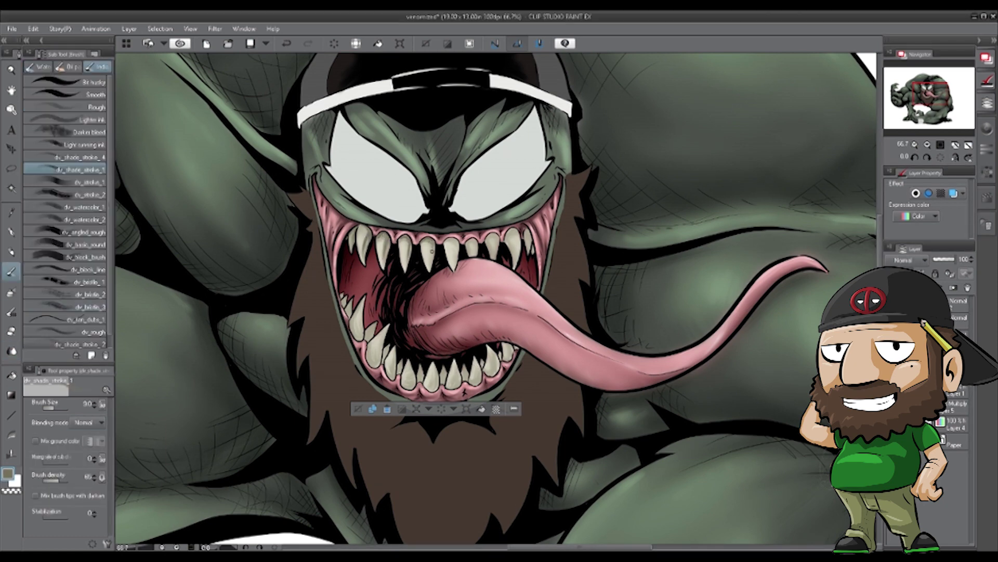
pyautogui.moveTo(468, 240)
pyautogui.mouseDown()
pyautogui.moveTo(471, 257)
pyautogui.moveTo(492, 253)
pyautogui.mouseUp()
pyautogui.moveTo(508, 229); pyautogui.dragTo(514, 262)
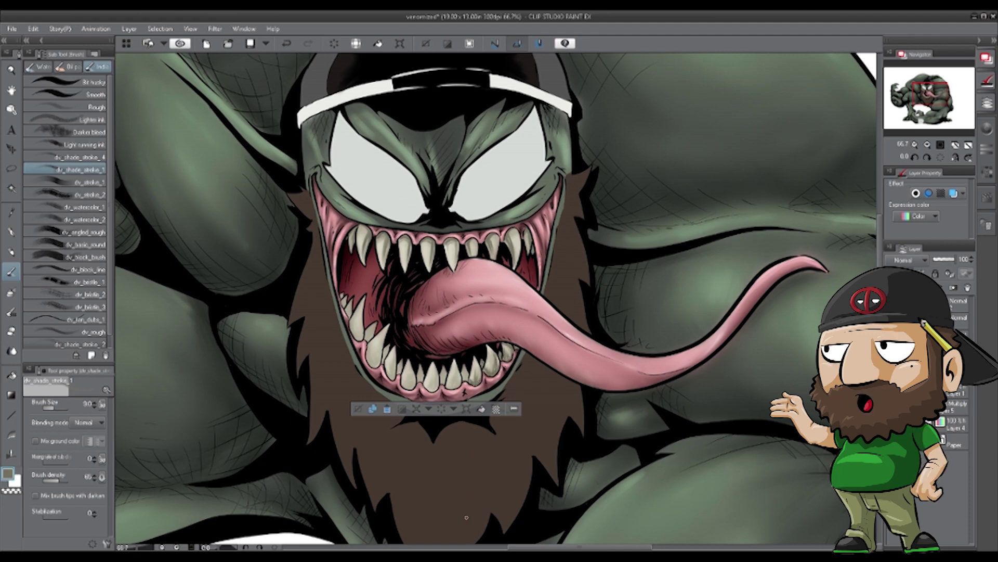
pyautogui.moveTo(405, 368); pyautogui.dragTo(411, 388)
pyautogui.moveTo(419, 366)
pyautogui.mouseDown()
pyautogui.moveTo(423, 381)
pyautogui.moveTo(398, 379)
pyautogui.mouseUp()
pyautogui.moveTo(375, 325); pyautogui.dragTo(367, 344)
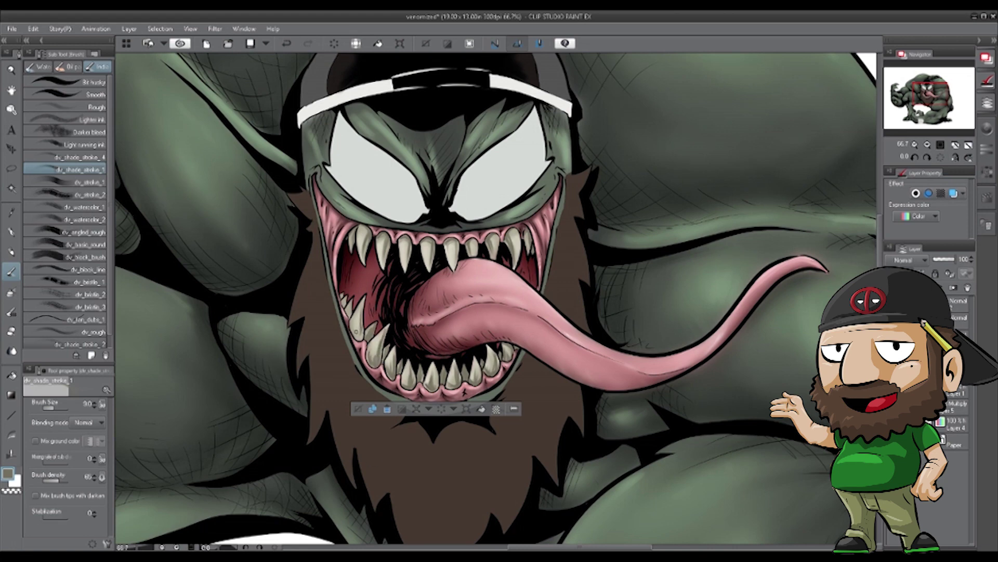
pyautogui.press('j')
pyautogui.press(']')
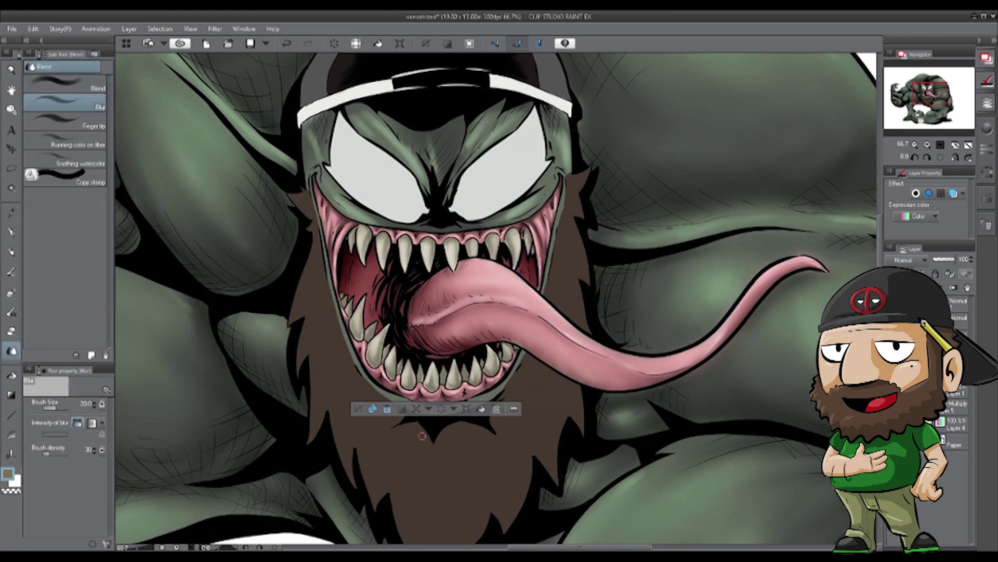
# - Add another pass of fine strokes down the upper and lower teeth, and blend them
pyautogui.press('b')
pyautogui.press('b')
pyautogui.moveTo(361, 226); pyautogui.dragTo(361, 255)
pyautogui.moveTo(381, 239); pyautogui.dragTo(382, 262)
pyautogui.moveTo(403, 242)
pyautogui.mouseDown()
pyautogui.moveTo(404, 265)
pyautogui.moveTo(427, 264)
pyautogui.mouseUp()
pyautogui.moveTo(451, 243); pyautogui.dragTo(451, 263)
pyautogui.moveTo(474, 360); pyautogui.dragTo(479, 375)
pyautogui.moveTo(453, 363)
pyautogui.mouseDown()
pyautogui.moveTo(450, 387)
pyautogui.moveTo(427, 381)
pyautogui.mouseUp()
pyautogui.moveTo(404, 363); pyautogui.dragTo(405, 385)
pyautogui.moveTo(387, 351); pyautogui.dragTo(390, 367)
pyautogui.moveTo(387, 326); pyautogui.dragTo(370, 357)
pyautogui.moveTo(359, 302); pyautogui.dragTo(354, 328)
pyautogui.press('j')
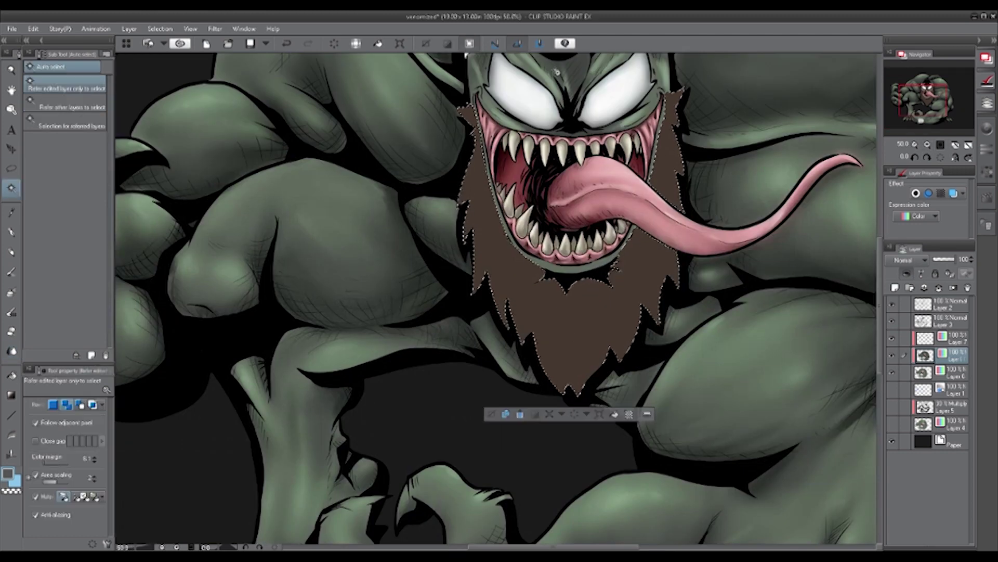
pyautogui.press('b')
pyautogui.moveTo(491, 271)
pyautogui.mouseDown()
pyautogui.moveTo(523, 342)
pyautogui.moveTo(560, 389)
pyautogui.mouseUp()
pyautogui.hotkey('ctrl', 'z')
pyautogui.hotkey('ctrl', 'z')
pyautogui.hotkey('ctrl', 'z')
# - Paint very dark brown shadows along the beard's tip, outer edges and area under the lip at brush size 43
pyautogui.click(88, 422)
pyautogui.doubleClick(8, 473)
pyautogui.moveTo(520, 311)
pyautogui.mouseDown()
pyautogui.moveTo(525, 341)
pyautogui.moveTo(565, 384)
pyautogui.mouseUp()
pyautogui.moveTo(598, 346); pyautogui.dragTo(578, 389)
pyautogui.moveTo(635, 319)
pyautogui.mouseDown()
pyautogui.moveTo(615, 363)
pyautogui.moveTo(645, 283)
pyautogui.mouseUp()
pyautogui.moveTo(676, 288); pyautogui.dragTo(667, 255)
pyautogui.moveTo(680, 211)
pyautogui.mouseDown()
pyautogui.moveTo(676, 148)
pyautogui.moveTo(662, 121)
pyautogui.mouseUp()
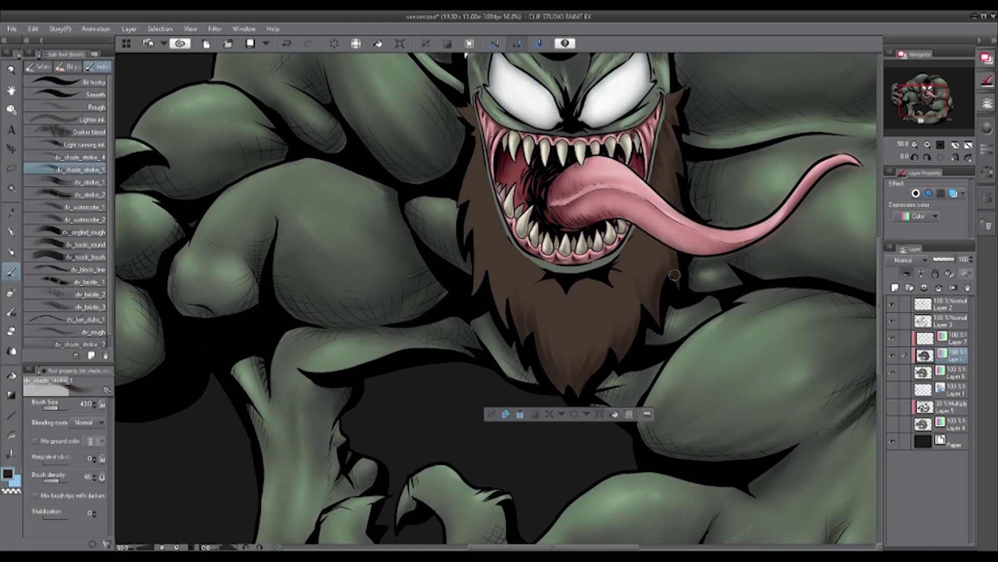
pyautogui.moveTo(608, 281)
pyautogui.mouseDown()
pyautogui.moveTo(601, 320)
pyautogui.moveTo(588, 312)
pyautogui.mouseUp()
pyautogui.moveTo(556, 280); pyautogui.dragTo(561, 302)
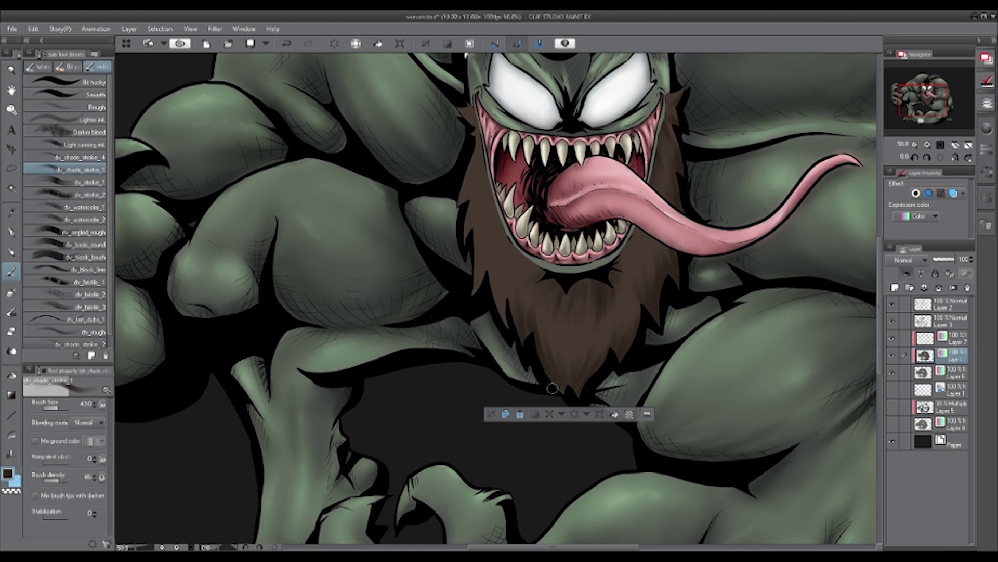
pyautogui.moveTo(541, 264)
pyautogui.mouseDown()
pyautogui.moveTo(481, 270)
pyautogui.moveTo(468, 219)
pyautogui.moveTo(471, 111)
pyautogui.moveTo(543, 247)
pyautogui.mouseUp()
# - Pick a lighter brown and paint broad hair strokes through the beard's center and both sides with a larger brush
pyautogui.doubleClick(8, 476)
pyautogui.click(587, 290)
pyautogui.click(763, 204)
pyautogui.click(57, 408)
pyautogui.moveTo(559, 348); pyautogui.dragTo(577, 310)
pyautogui.moveTo(597, 342); pyautogui.dragTo(619, 301)
pyautogui.moveTo(638, 278); pyautogui.dragTo(667, 182)
pyautogui.moveTo(530, 299)
pyautogui.mouseDown()
pyautogui.moveTo(493, 234)
pyautogui.moveTo(483, 175)
pyautogui.mouseUp()
pyautogui.moveTo(556, 366); pyautogui.dragTo(567, 317)
pyautogui.moveTo(605, 355); pyautogui.dragTo(610, 320)
pyautogui.moveTo(516, 318); pyautogui.dragTo(493, 250)
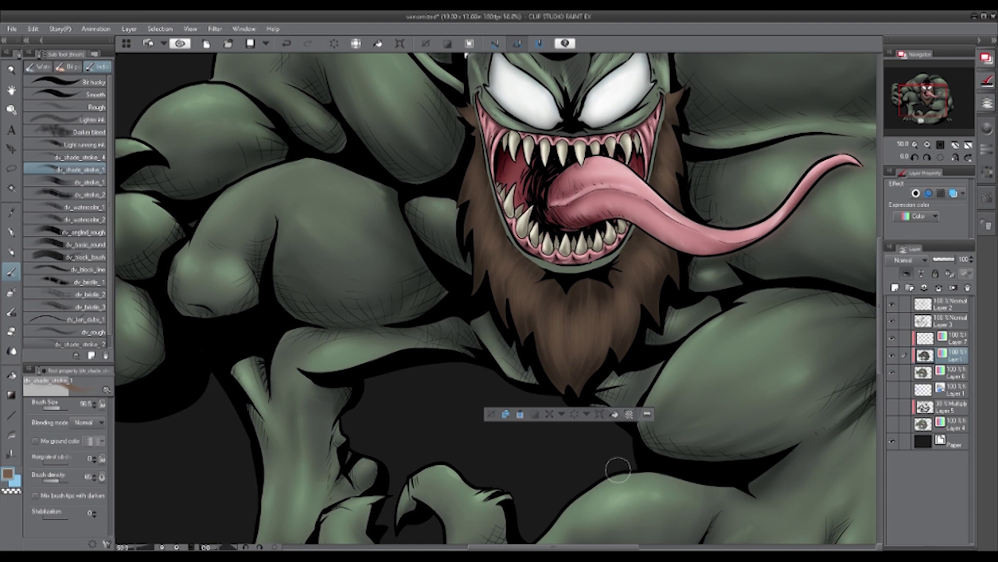
# - Pick a lighter tan and paint thin hair highlights along the beard's sides and center at brush size about 23
pyautogui.click(54, 407)
pyautogui.doubleClick(8, 474)
pyautogui.click(587, 281)
pyautogui.click(763, 203)
pyautogui.moveTo(465, 191); pyautogui.dragTo(477, 159)
pyautogui.moveTo(472, 218); pyautogui.dragTo(481, 177)
pyautogui.moveTo(466, 234)
pyautogui.mouseDown()
pyautogui.moveTo(477, 193)
pyautogui.moveTo(488, 199)
pyautogui.mouseUp()
pyautogui.moveTo(479, 251); pyautogui.dragTo(498, 304)
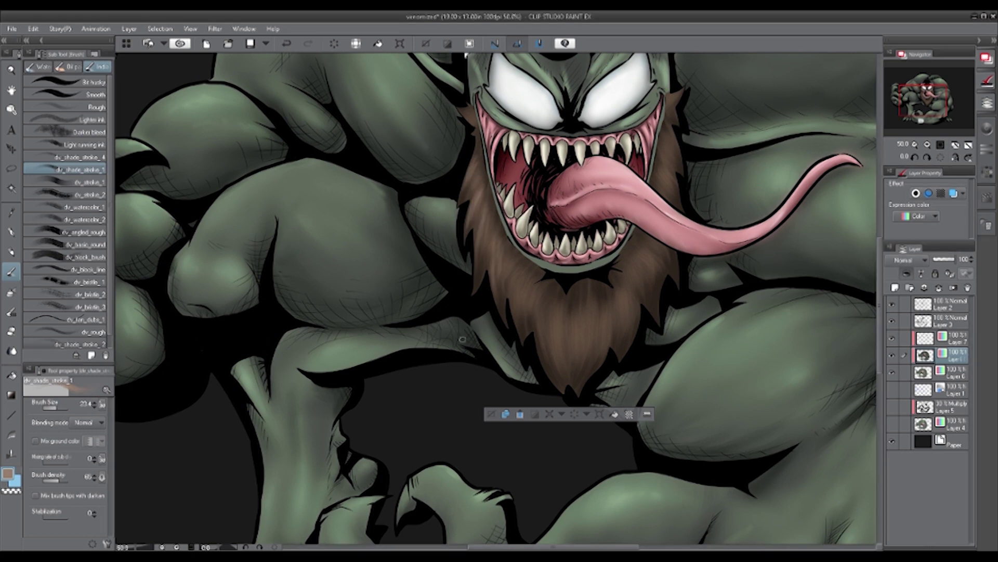
pyautogui.moveTo(462, 339)
pyautogui.mouseDown()
pyautogui.moveTo(520, 322)
pyautogui.moveTo(552, 364)
pyautogui.moveTo(631, 266)
pyautogui.mouseUp()
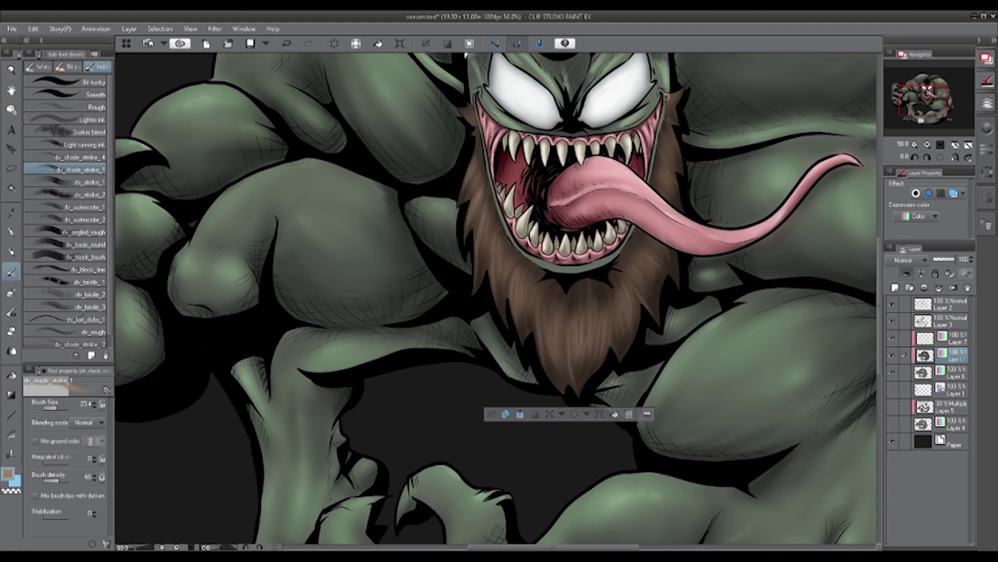
# - Paint broad tan highlights down the beard's center and side at brush size 78, and undo the last stroke
pyautogui.click(59, 407)
pyautogui.moveTo(547, 302); pyautogui.dragTo(549, 337)
pyautogui.moveTo(571, 292); pyautogui.dragTo(572, 332)
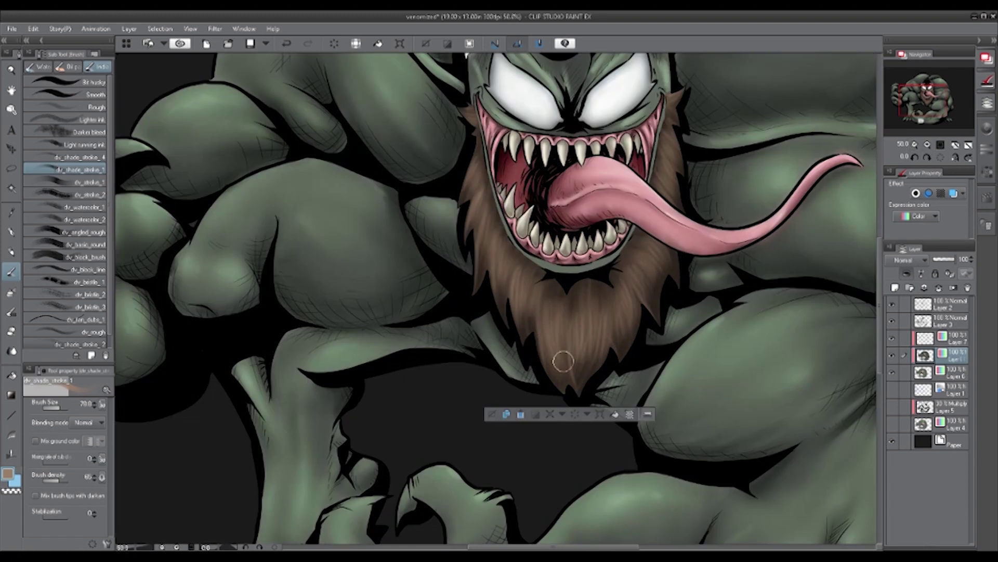
pyautogui.moveTo(590, 280); pyautogui.dragTo(592, 327)
pyautogui.moveTo(651, 265); pyautogui.dragTo(650, 313)
pyautogui.hotkey('ctrl', 'z')
# - Pick a very dark brown, paint shadow strands through the beard's tip, center and both sides, and deselect the beard
pyautogui.doubleClick(8, 473)
pyautogui.click(11, 212)
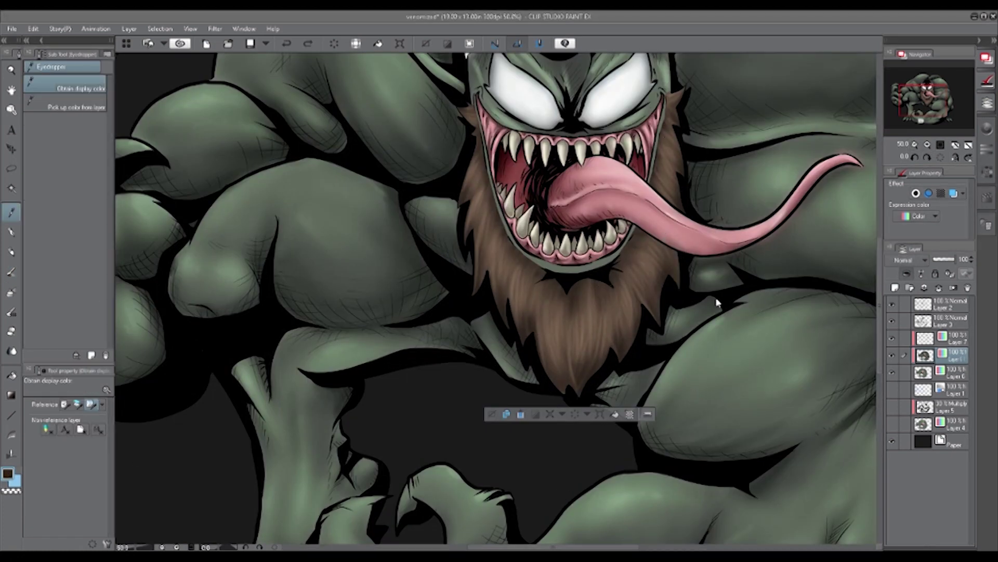
pyautogui.click(691, 336)
pyautogui.moveTo(562, 387); pyautogui.dragTo(552, 354)
pyautogui.moveTo(574, 384)
pyautogui.mouseDown()
pyautogui.moveTo(561, 341)
pyautogui.moveTo(593, 318)
pyautogui.mouseUp()
pyautogui.moveTo(584, 291)
pyautogui.mouseDown()
pyautogui.moveTo(583, 335)
pyautogui.moveTo(554, 349)
pyautogui.mouseUp()
pyautogui.moveTo(588, 294)
pyautogui.mouseDown()
pyautogui.moveTo(588, 336)
pyautogui.moveTo(624, 336)
pyautogui.mouseUp()
pyautogui.moveTo(645, 290); pyautogui.dragTo(649, 317)
pyautogui.moveTo(621, 261); pyautogui.dragTo(647, 238)
pyautogui.moveTo(654, 264); pyautogui.dragTo(653, 304)
pyautogui.moveTo(663, 174); pyautogui.dragTo(672, 219)
pyautogui.moveTo(676, 110); pyautogui.dragTo(666, 162)
pyautogui.moveTo(479, 156)
pyautogui.mouseDown()
pyautogui.moveTo(481, 208)
pyautogui.moveTo(507, 273)
pyautogui.mouseUp()
pyautogui.moveTo(523, 308); pyautogui.dragTo(529, 283)
pyautogui.click(492, 415)
# - Smudge the beard's upper edge beneath the lower lip on Layer 3 with the Finger tip tool, and deselect
pyautogui.hotkey('ctrl', '-')
pyautogui.hotkey('ctrl', '-')
pyautogui.hotkey('ctrl', '+')
pyautogui.hotkey('ctrl', '+')
pyautogui.hotkey('ctrl', '+')
pyautogui.click(950, 305)
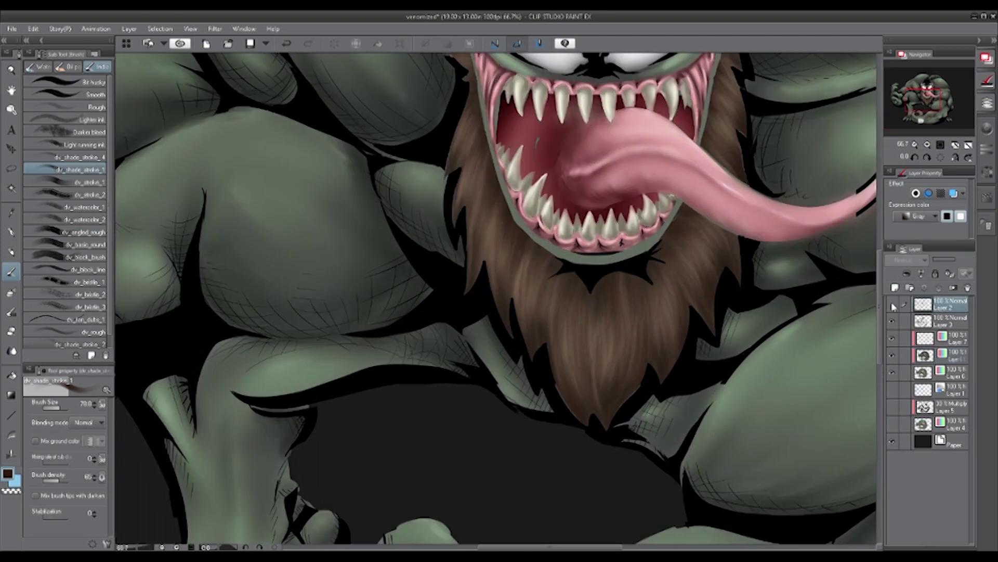
pyautogui.click(936, 321)
pyautogui.press('j')
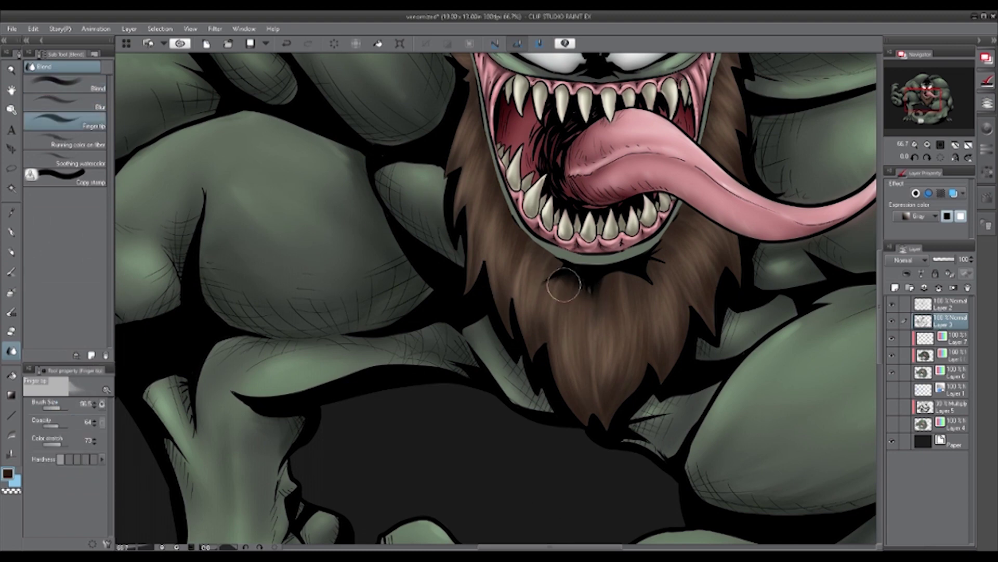
pyautogui.hotkey('ctrl', 'z')
pyautogui.hotkey('ctrl', 'z')
pyautogui.moveTo(560, 295); pyautogui.dragTo(605, 288)
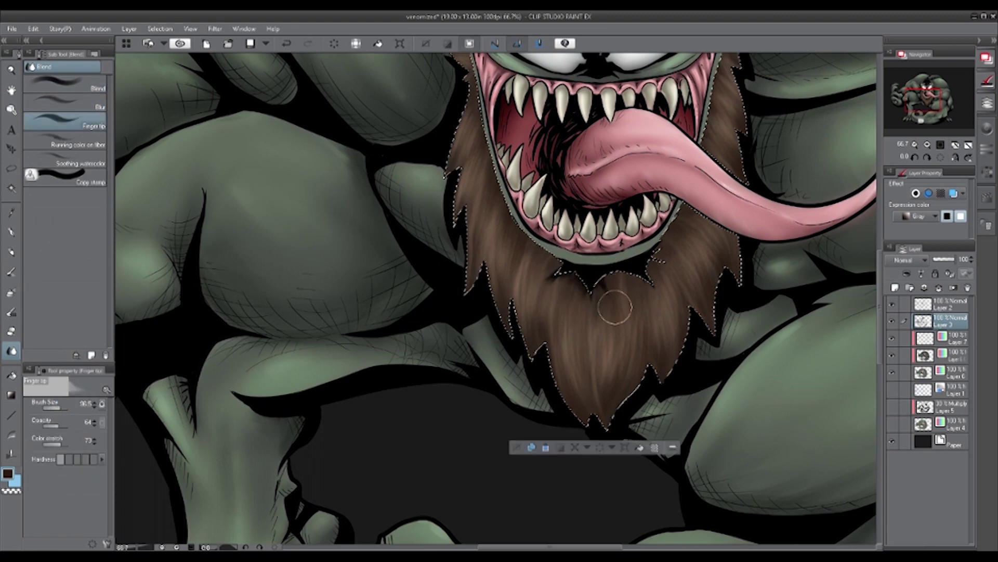
pyautogui.moveTo(644, 287); pyautogui.dragTo(660, 239)
pyautogui.hotkey('ctrl', 'd')
# - Select the cap's entire crown, including the grey side panels and dark front panel
pyautogui.scroll(-3, 488, 304)
pyautogui.scroll(4, 518, 104)
pyautogui.press('w')
pyautogui.click(378, 328)
pyautogui.keyDown('shift'); pyautogui.click(724, 317); pyautogui.keyUp('shift')
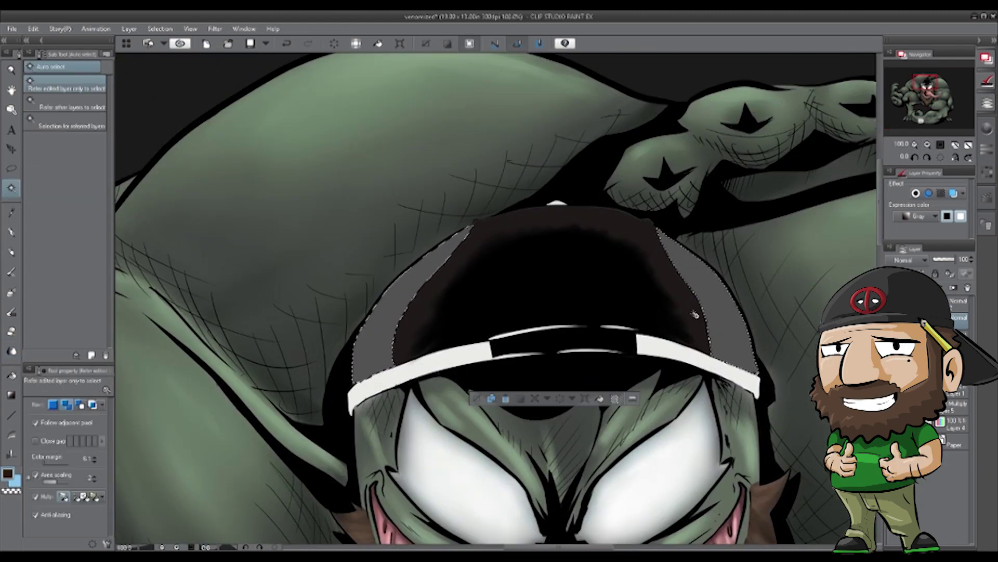
pyautogui.click(696, 314)
pyautogui.press('m')
pyautogui.moveTo(689, 337); pyautogui.dragTo(684, 312)
# - Shade the cap's crown with foreground-to-transparent gradients from its center, side and top, and deselect it
pyautogui.press('g')
pyautogui.press('g')
pyautogui.moveTo(555, 303); pyautogui.dragTo(781, 472)
pyautogui.moveTo(535, 356); pyautogui.dragTo(742, 441)
pyautogui.moveTo(316, 375); pyautogui.dragTo(162, 374)
pyautogui.press('m')
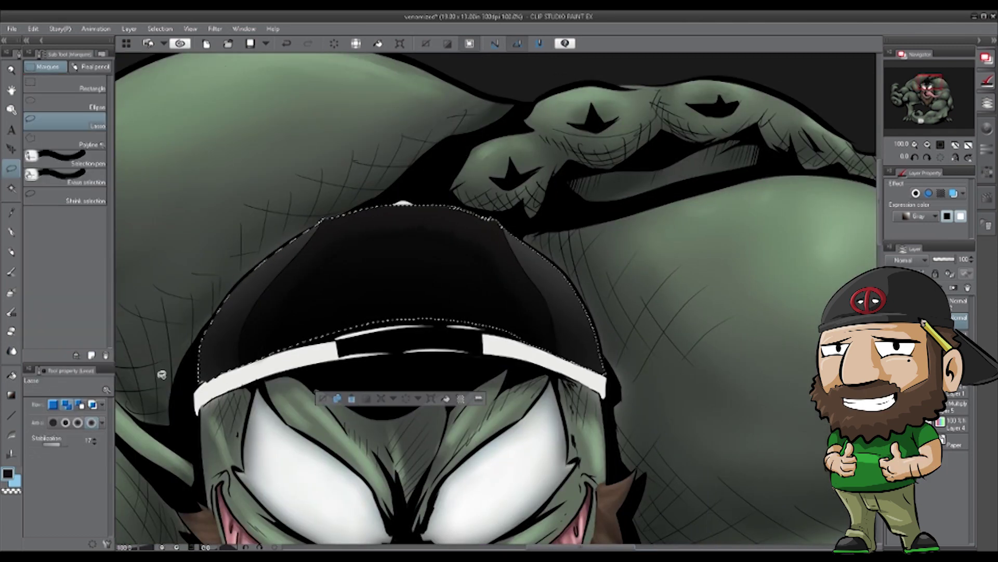
pyautogui.press('g')
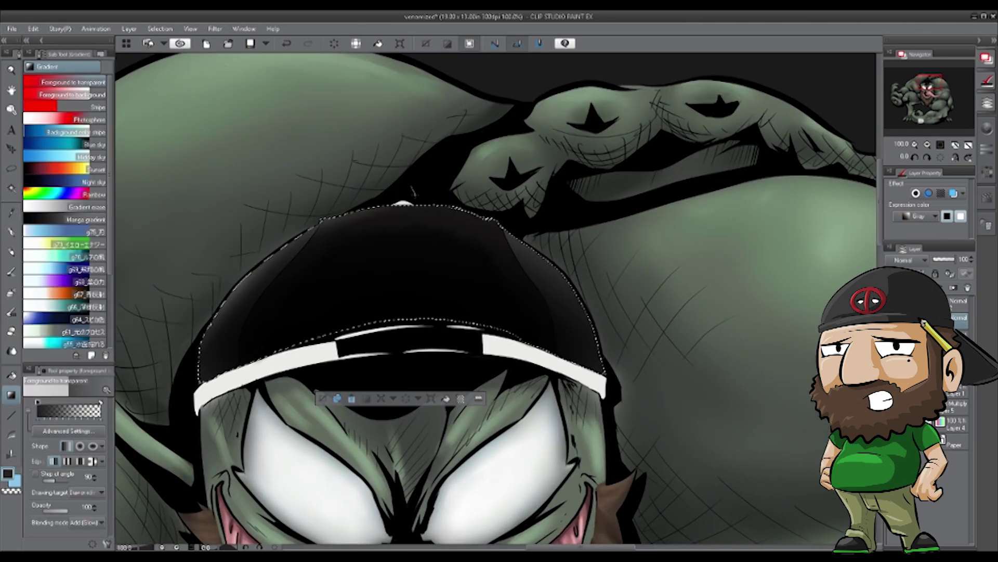
pyautogui.moveTo(414, 193); pyautogui.dragTo(418, 260)
pyautogui.hotkey('ctrl', 'd')
# - Select the area around the opening in the cap's white band and sample a dark color from the crown for its gradient
pyautogui.press('w')
pyautogui.click(424, 367)
pyautogui.click(12, 169)
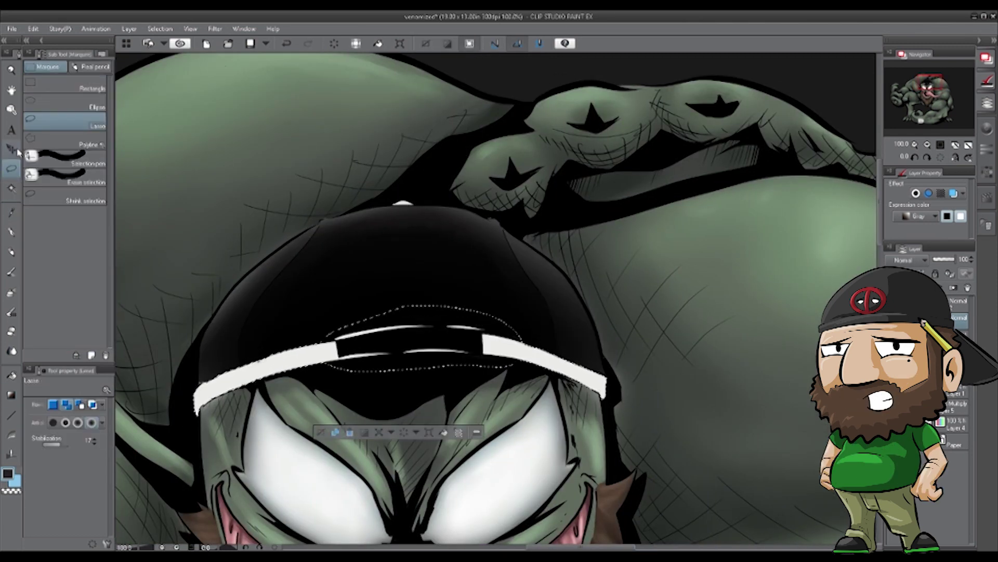
pyautogui.click(11, 187)
pyautogui.click(12, 395)
pyautogui.click(12, 212)
pyautogui.click(234, 290)
pyautogui.click(12, 351)
pyautogui.click(11, 395)
# - Try shading the cap's white band with gradients, and undo them
pyautogui.moveTo(392, 366); pyautogui.dragTo(637, 498)
pyautogui.hotkey('ctrl', 'd')
pyautogui.hotkey('ctrl', 'z')
pyautogui.hotkey('ctrl', 'z')
pyautogui.moveTo(398, 366); pyautogui.dragTo(598, 484)
pyautogui.hotkey('ctrl', 'z')
# - Shade the cap's white band with gradients that darken it toward the central opening, and deselect it
pyautogui.click(13, 396)
pyautogui.moveTo(408, 346); pyautogui.dragTo(589, 484)
pyautogui.moveTo(406, 335); pyautogui.dragTo(591, 511)
pyautogui.hotkey('ctrl', 'd')
# - Select the small white button on top of the cap, shade it gray with a gradient, and deselect it
pyautogui.click(12, 188)
pyautogui.click(402, 204)
pyautogui.click(11, 395)
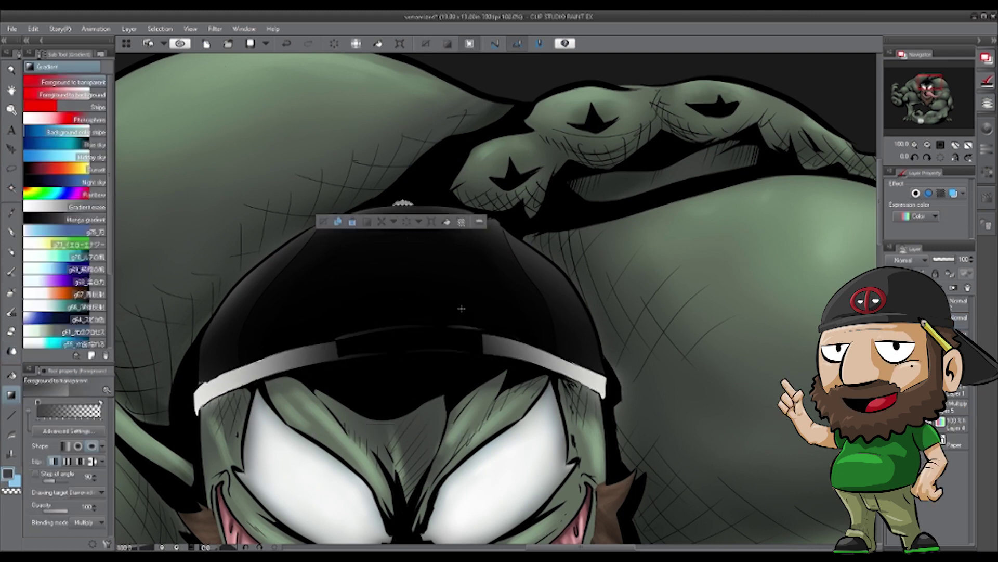
pyautogui.click(65, 445)
pyautogui.click(87, 522)
pyautogui.hotkey('ctrl', 'd')
# - Paint thin, faint light green veins over the large shoulder and arm beside the tongue with the Smooth brush on the Add (Glow) layer
pyautogui.scroll(-4, 919, 92)
pyautogui.moveTo(919, 91); pyautogui.dragTo(912, 106)
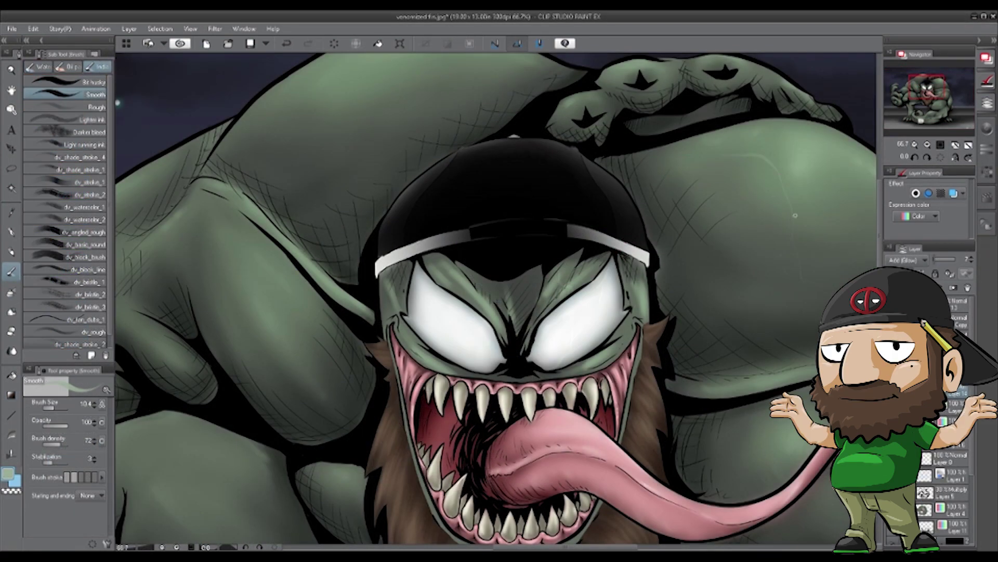
pyautogui.moveTo(853, 176); pyautogui.dragTo(568, 187)
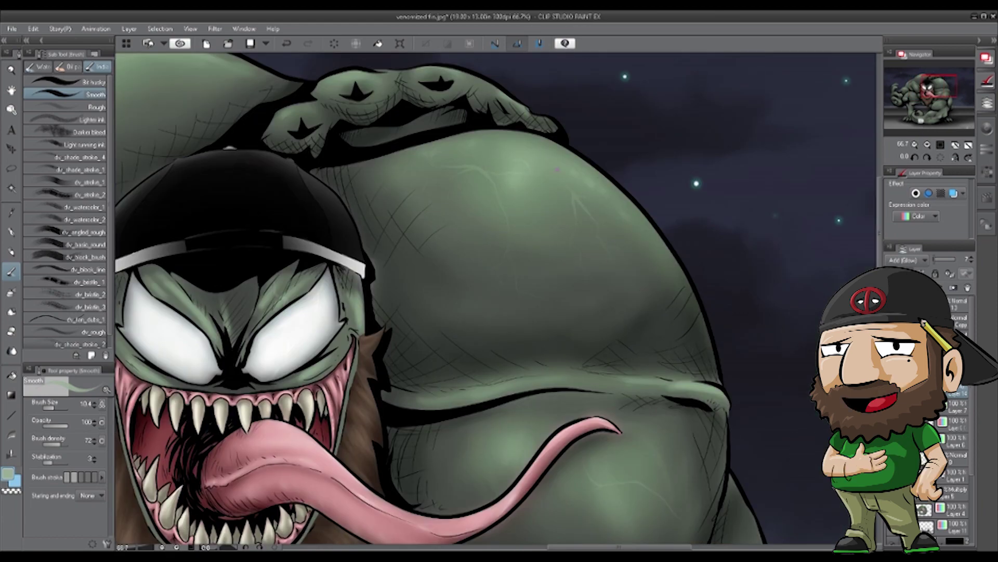
pyautogui.hotkey('ctrl', '-')
pyautogui.hotkey('ctrl', '-')
pyautogui.moveTo(467, 237); pyautogui.dragTo(535, 182)
# - Paint faint branching veins inside both white eyes with the Smooth brush
pyautogui.hotkey('ctrl', '+')
pyautogui.hotkey('ctrl', '+')
pyautogui.hotkey('ctrl', '+')
pyautogui.moveTo(377, 260); pyautogui.dragTo(534, 260)
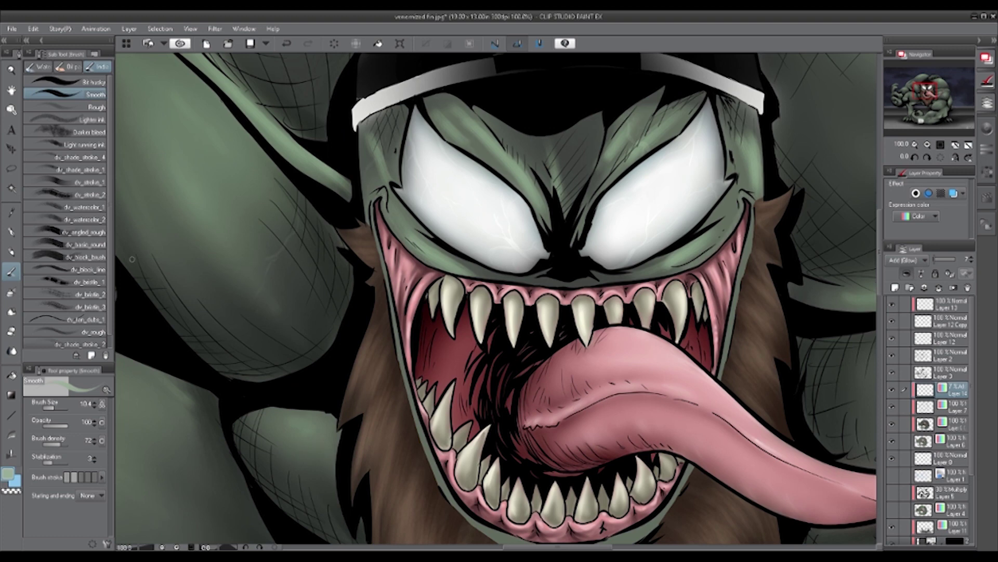
# - Paint faint branching veins on the bent arm beside the beard and on the shoulder behind the cap
pyautogui.moveTo(211, 238); pyautogui.dragTo(879, 113)
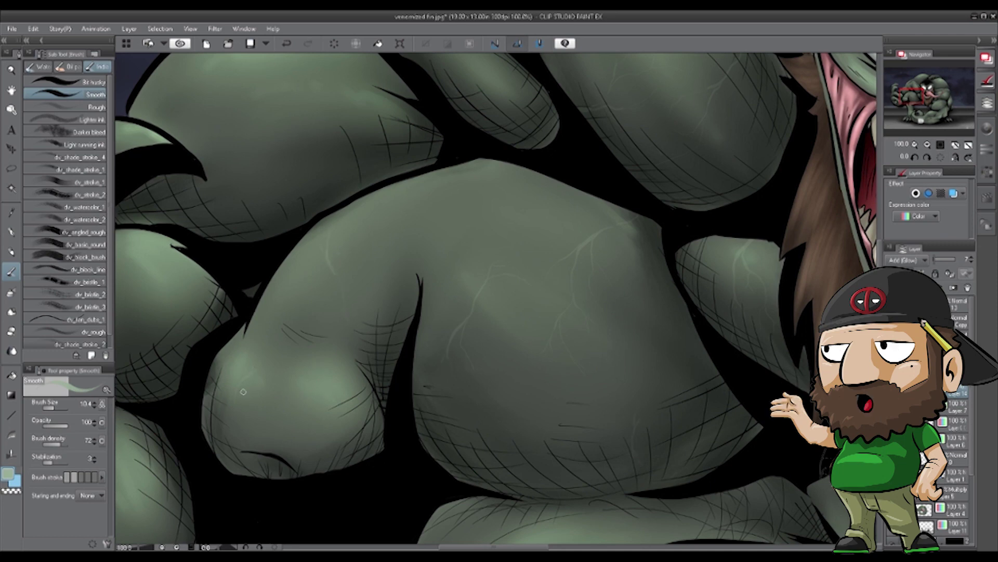
pyautogui.moveTo(598, 83); pyautogui.dragTo(343, 525)
pyautogui.moveTo(698, 144); pyautogui.dragTo(691, 232)
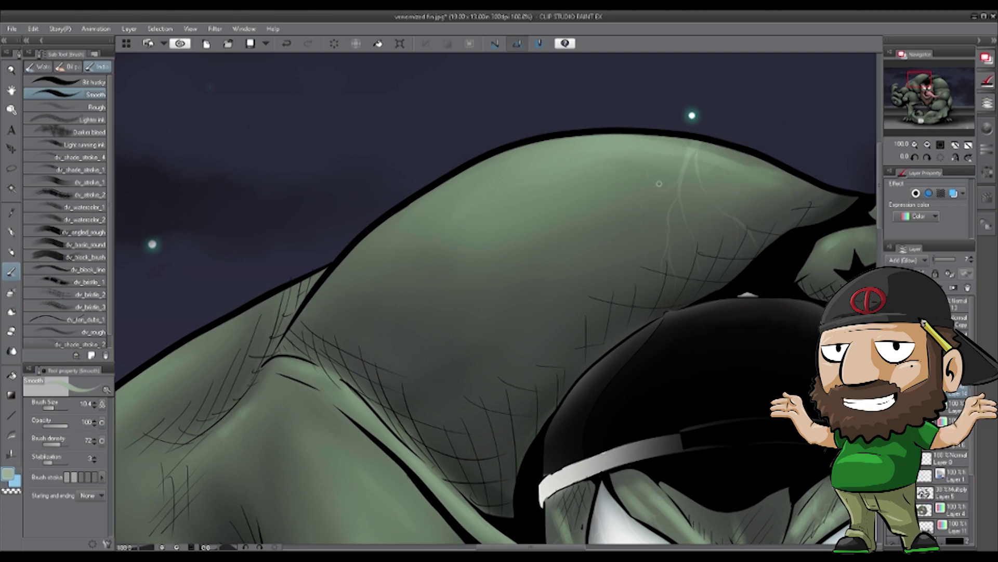
pyautogui.moveTo(461, 304); pyautogui.dragTo(804, 184)
pyautogui.moveTo(500, 252); pyautogui.dragTo(479, 294)
# - Paint faint veins on the rounded muscle behind the raised clawed hand, and on the hand's fingers and palm
pyautogui.moveTo(405, 444); pyautogui.dragTo(525, 121)
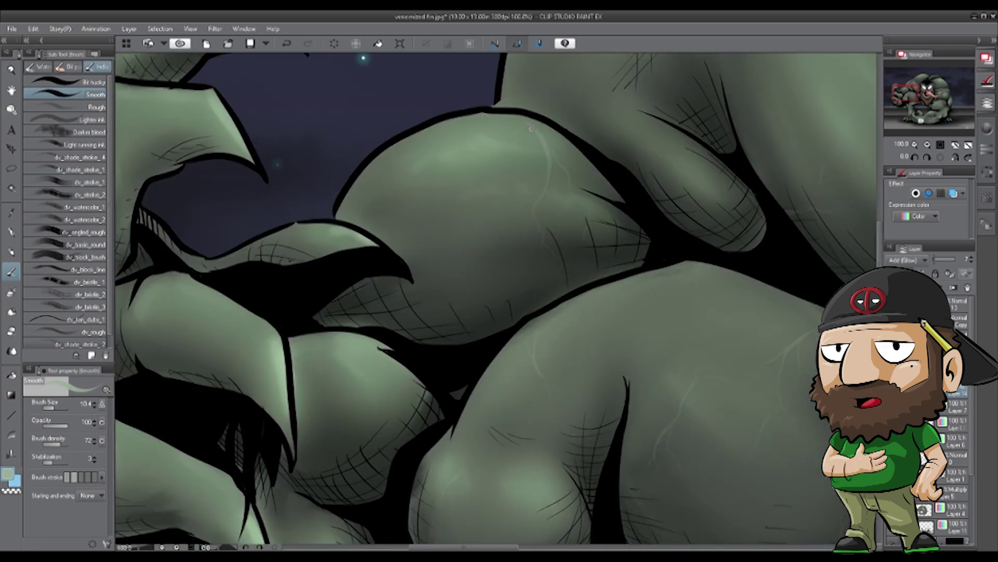
pyautogui.moveTo(343, 322); pyautogui.dragTo(771, 305)
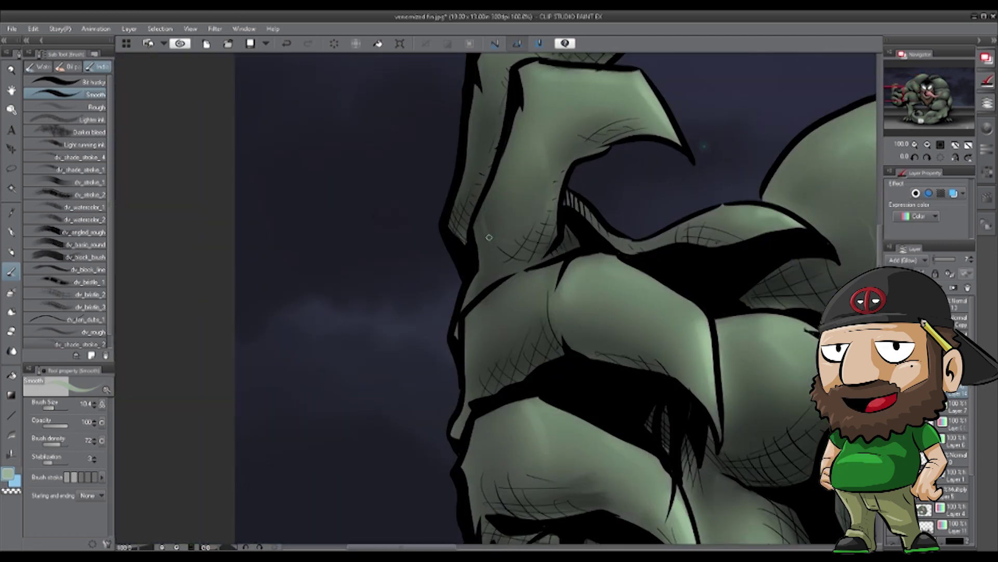
pyautogui.moveTo(520, 406); pyautogui.dragTo(334, 166)
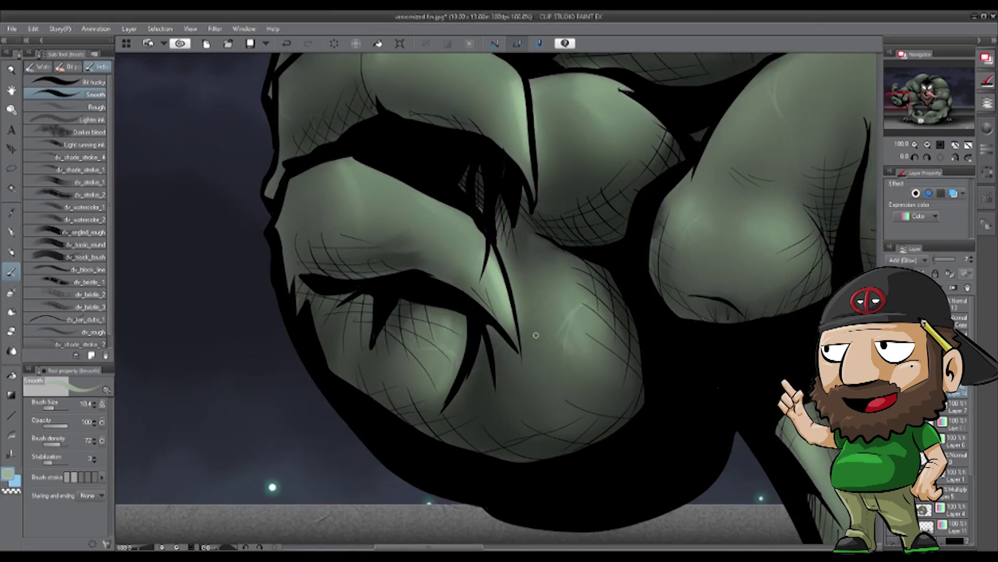
pyautogui.scroll(-5, 623, 177)
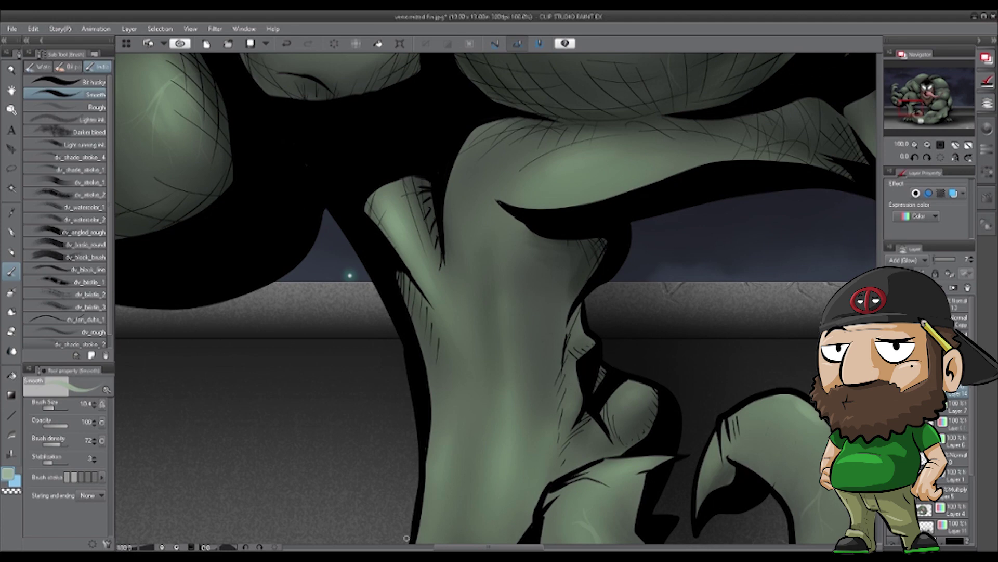